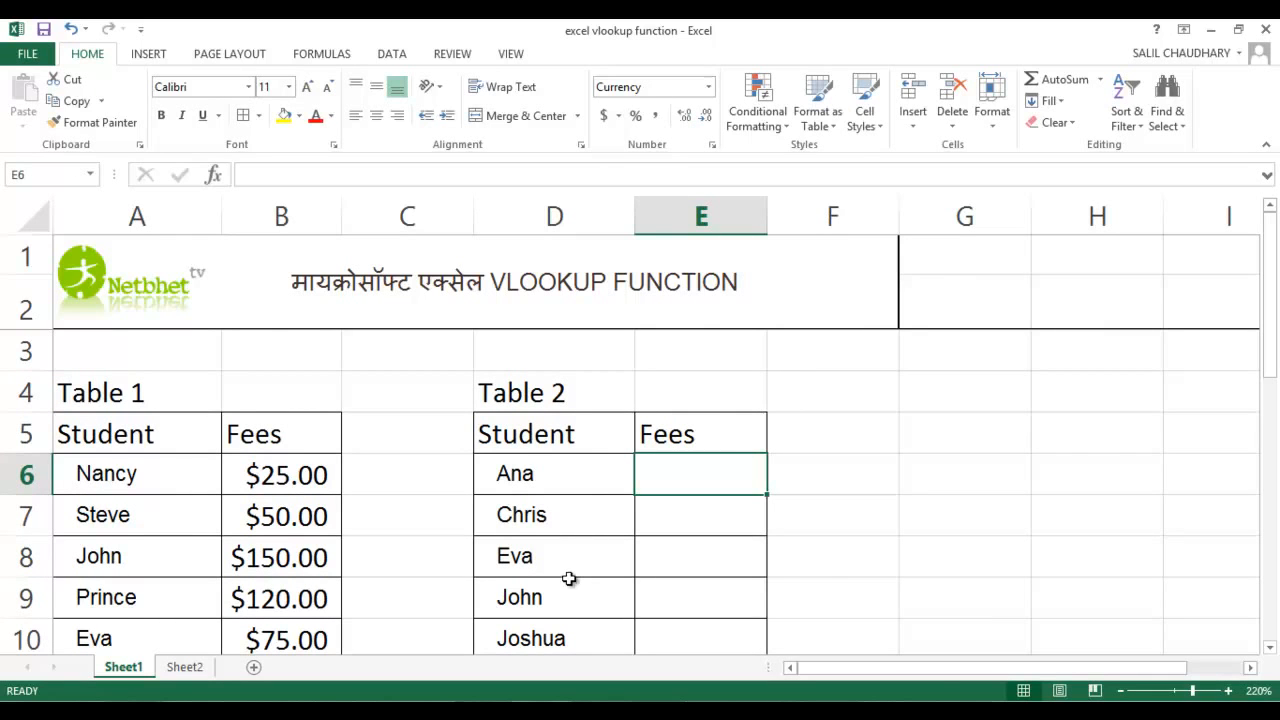
Examine the student names and fees in Table 1 and the student list with its empty Fees column in Table 2
{"action": "scroll", "coordinate": [150, 472], "scroll_direction": "down", "scroll_amount": 1}
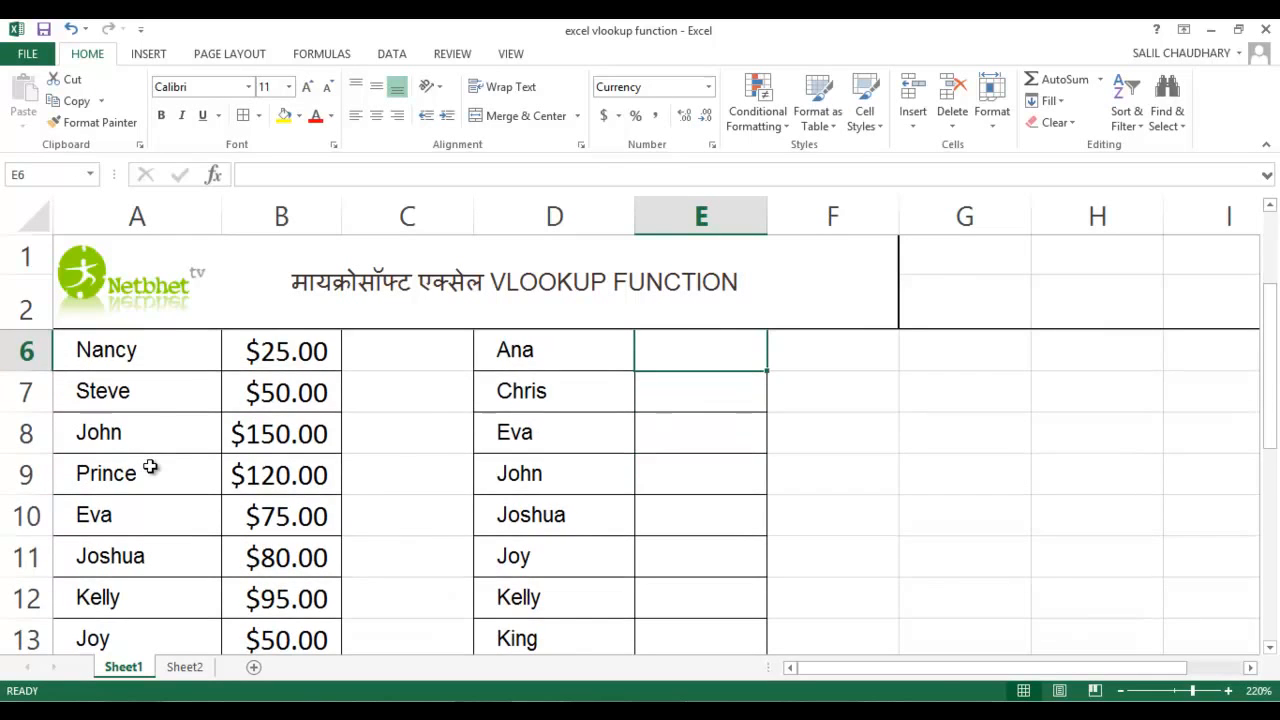
{"action": "scroll", "coordinate": [191, 437], "scroll_direction": "down", "scroll_amount": 1}
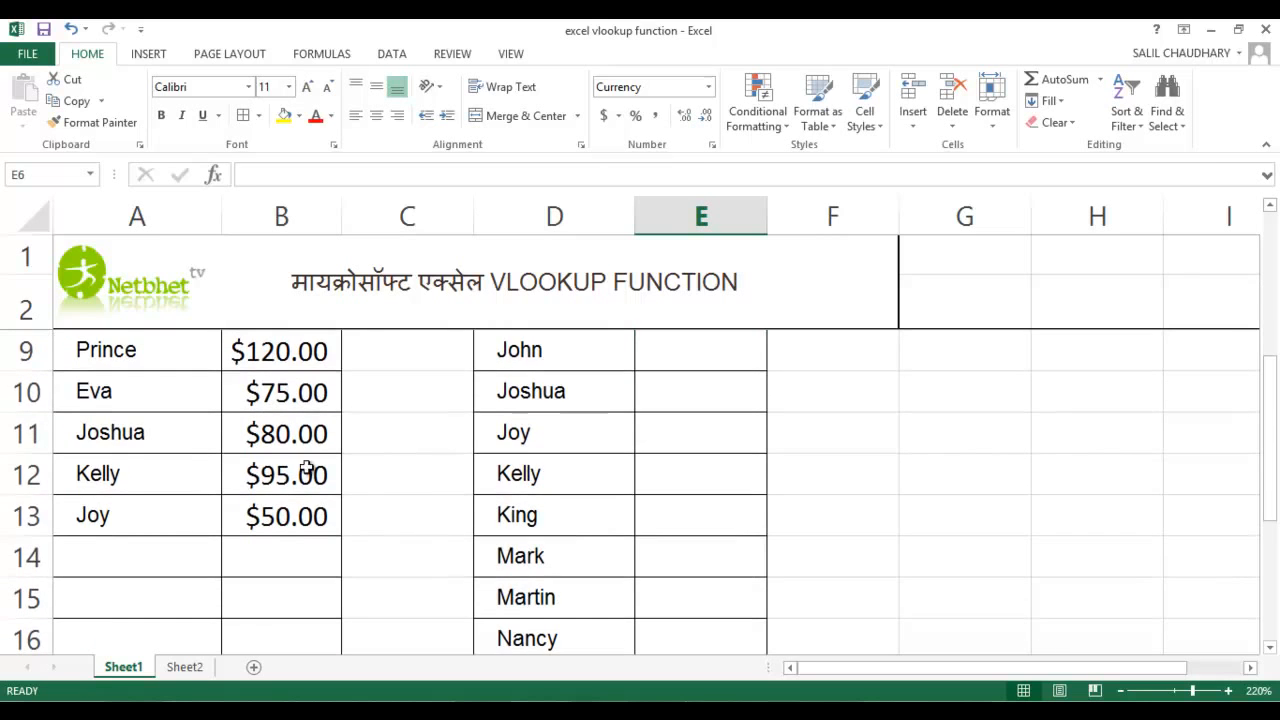
{"action": "scroll", "coordinate": [328, 513], "scroll_direction": "up", "scroll_amount": 2}
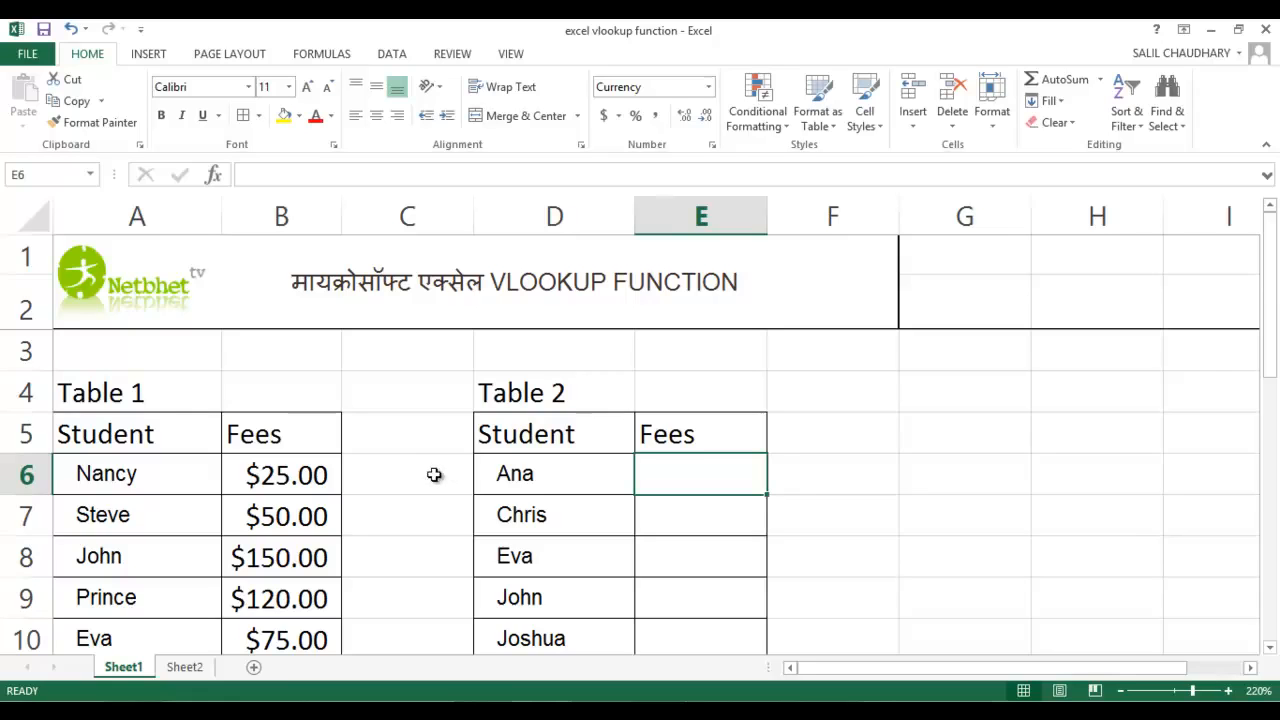
{"action": "left_click", "coordinate": [548, 476]}
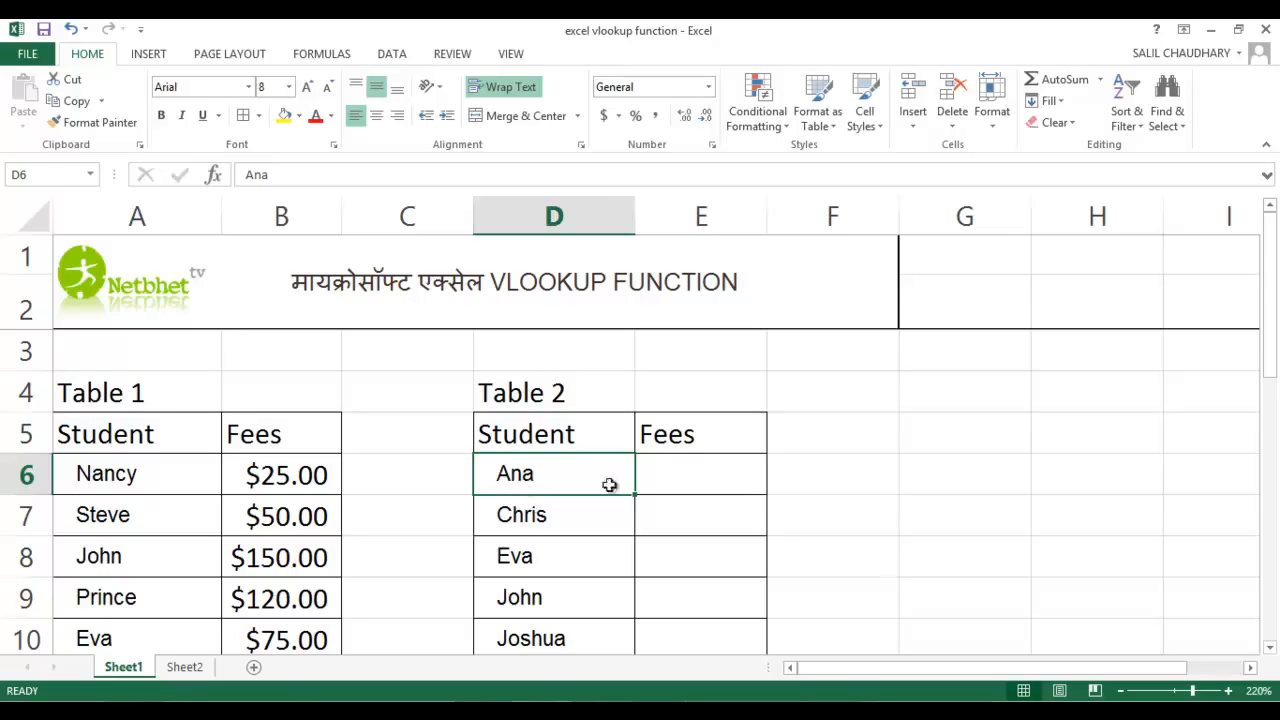
{"action": "left_click", "coordinate": [697, 466]}
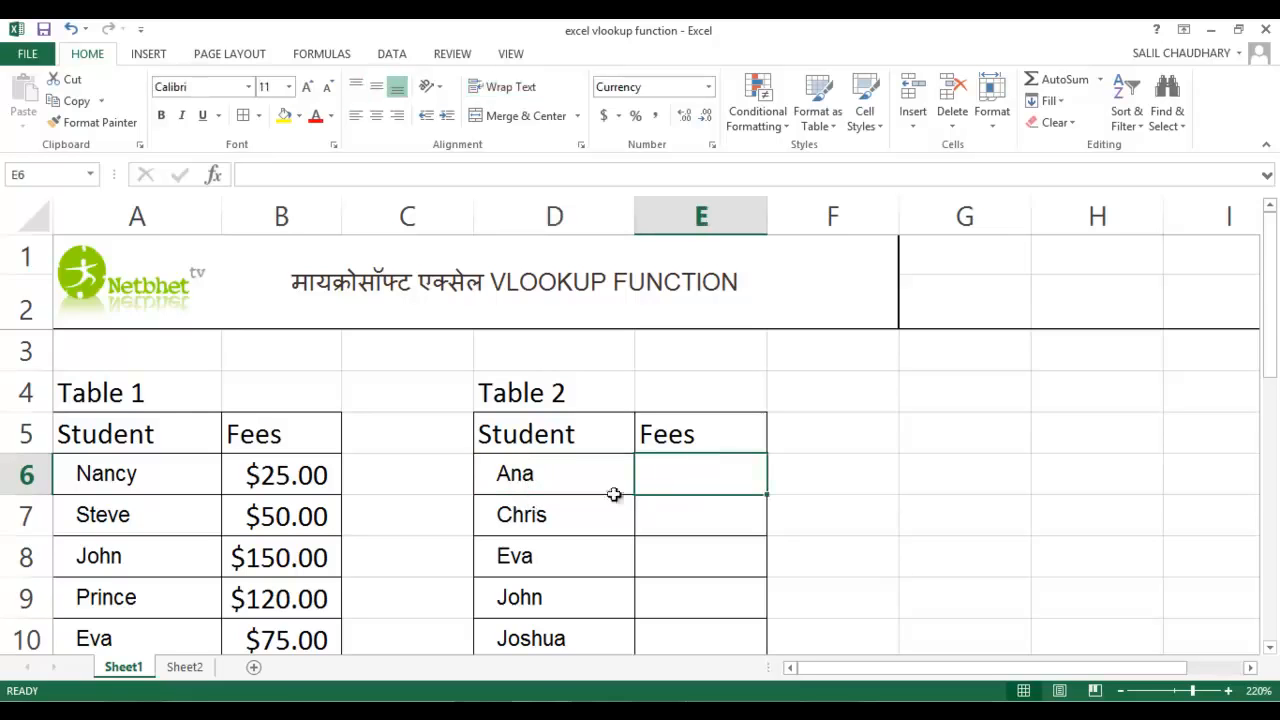
{"action": "left_click", "coordinate": [532, 472]}
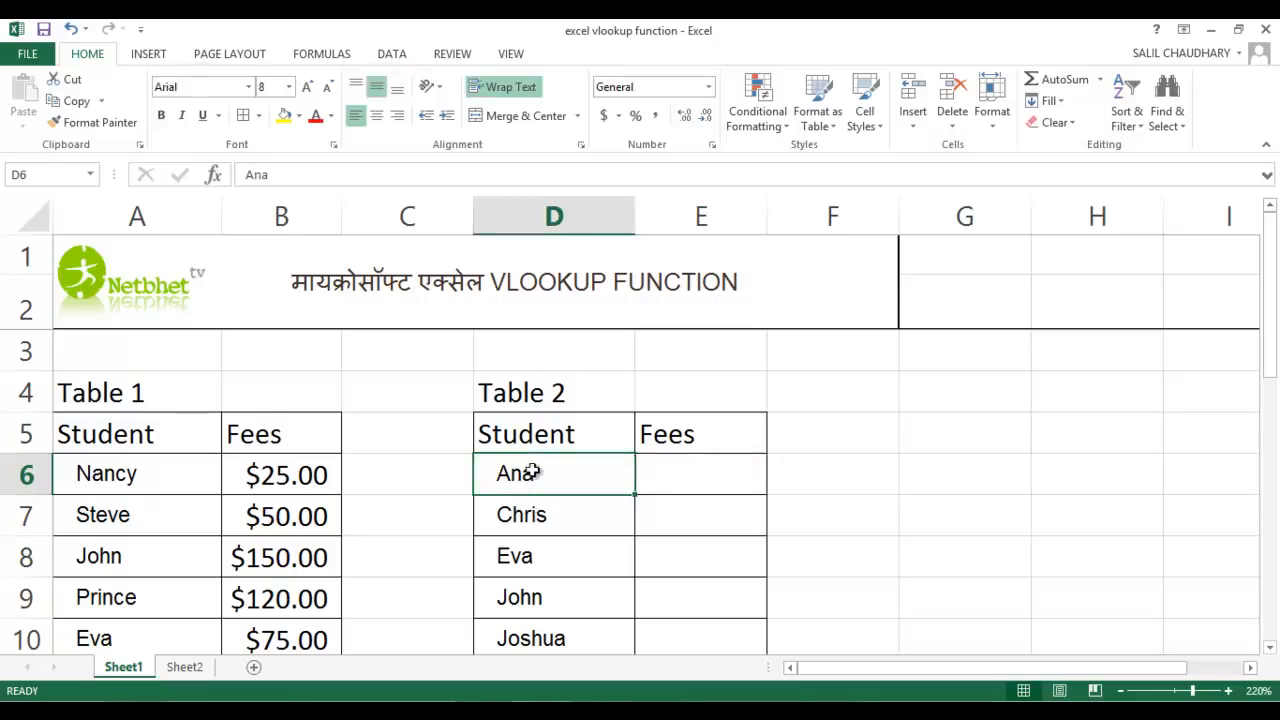
{"action": "scroll", "coordinate": [314, 469], "scroll_direction": "down", "scroll_amount": 1}
{"action": "scroll", "coordinate": [106, 437], "scroll_direction": "up", "scroll_amount": 1}
{"action": "left_click_drag", "start_coordinate": [108, 441], "coordinate": [247, 565]}
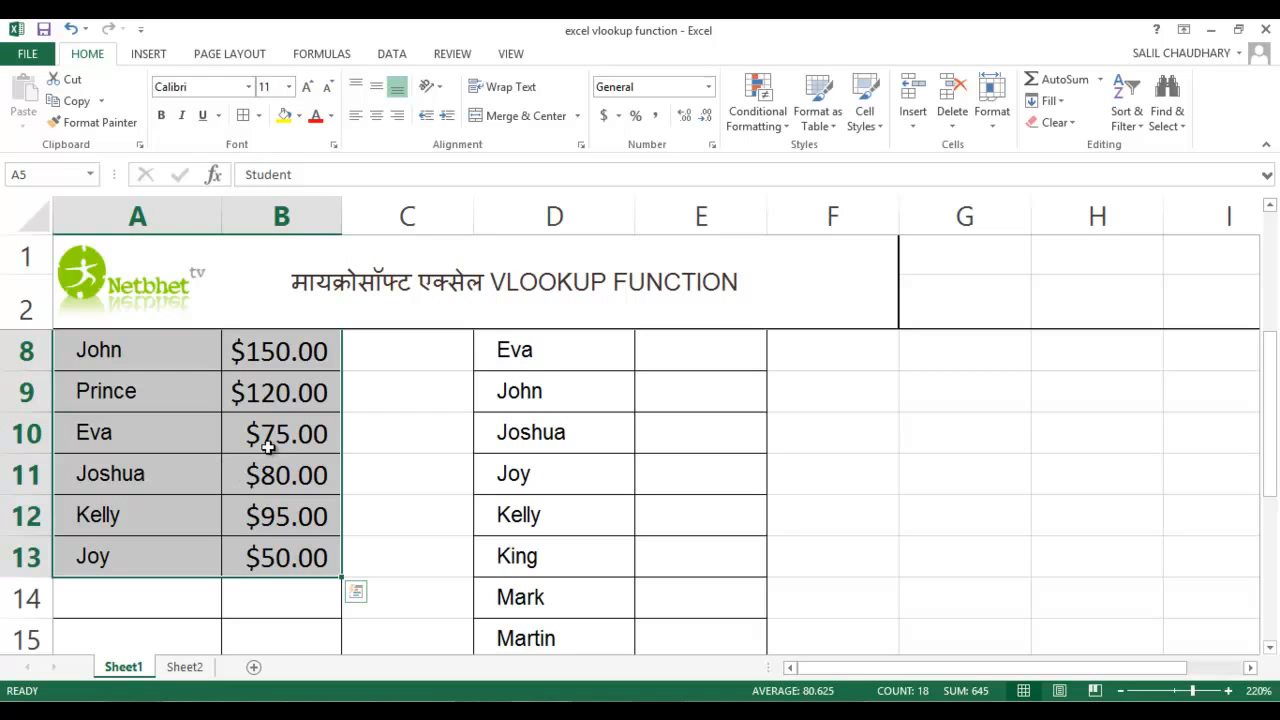
{"action": "scroll", "coordinate": [372, 452], "scroll_direction": "up", "scroll_amount": 2}
{"action": "left_click", "coordinate": [390, 436]}
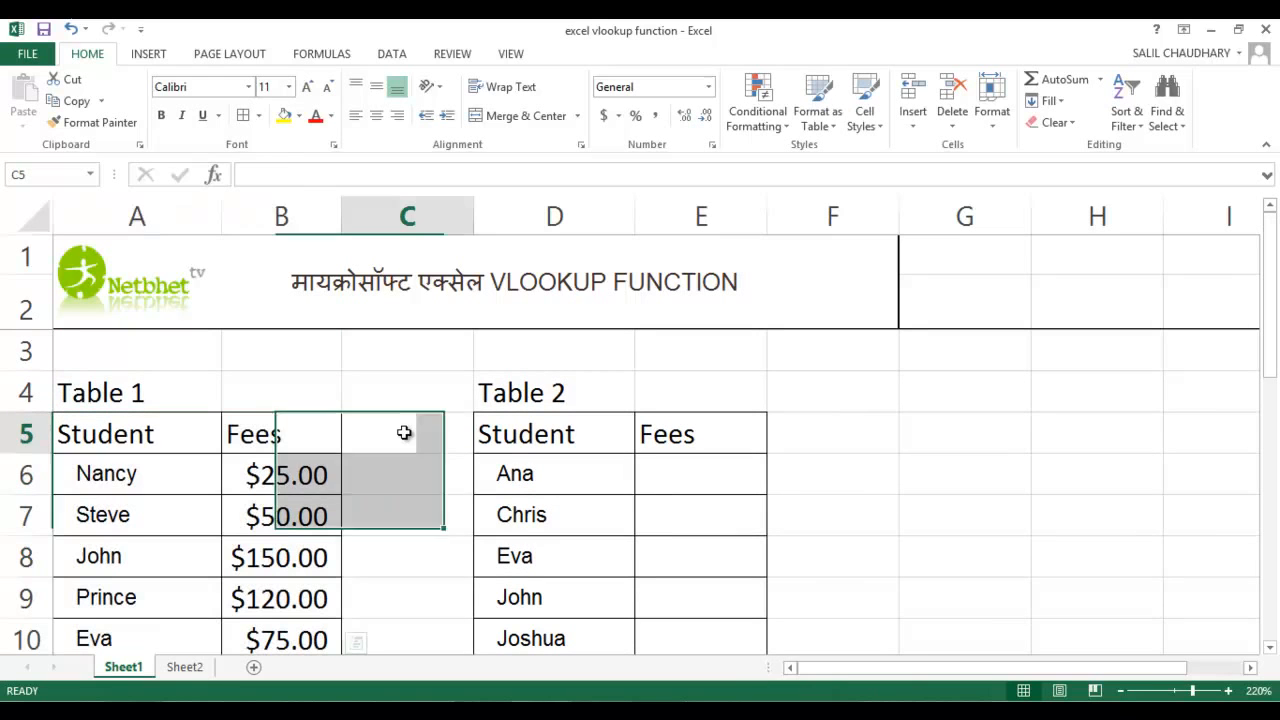
Select the whole of Table 1, range A5:B20, including the header row and the empty rows
{"action": "left_click", "coordinate": [141, 429]}
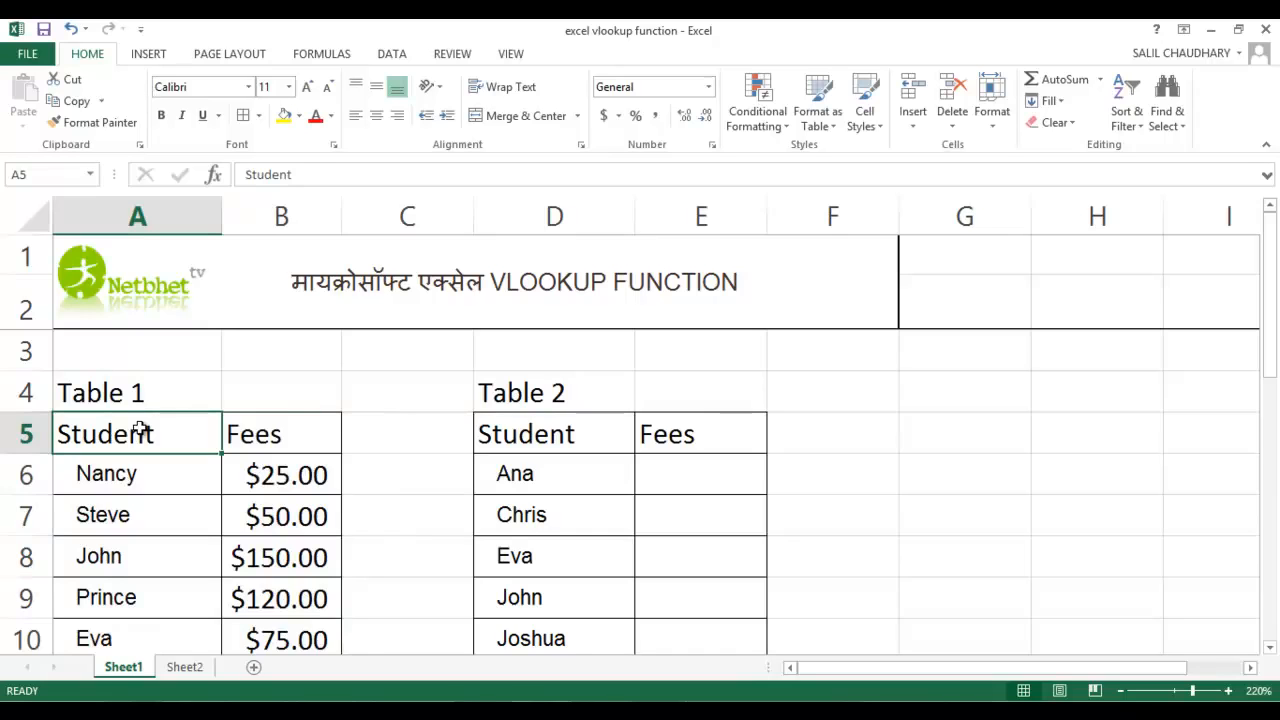
{"action": "key", "text": "shift+Right"}
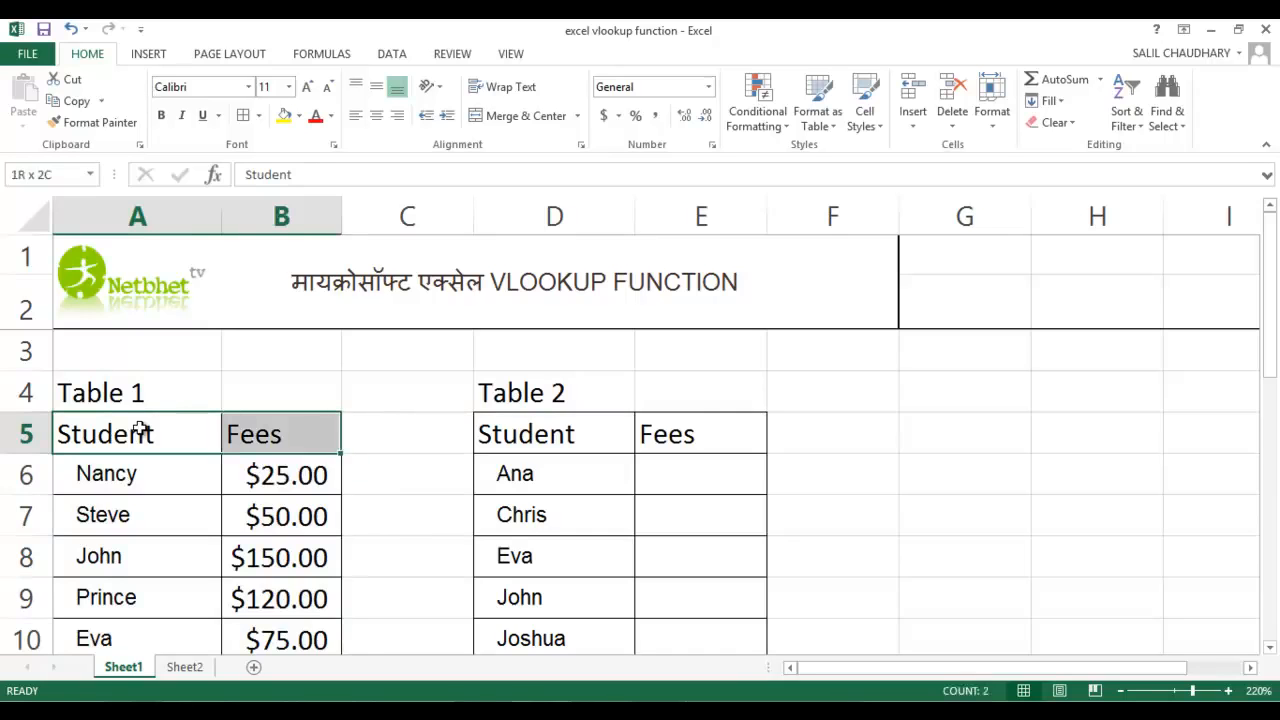
{"action": "key", "text": "shift+Down"}
{"action": "key", "text": "shift+Down"}
{"action": "key", "text": "shift+Down"}
{"action": "key", "text": "shift+Down"}
{"action": "key", "text": "shift+Down"}
{"action": "key", "text": "shift+Down"}
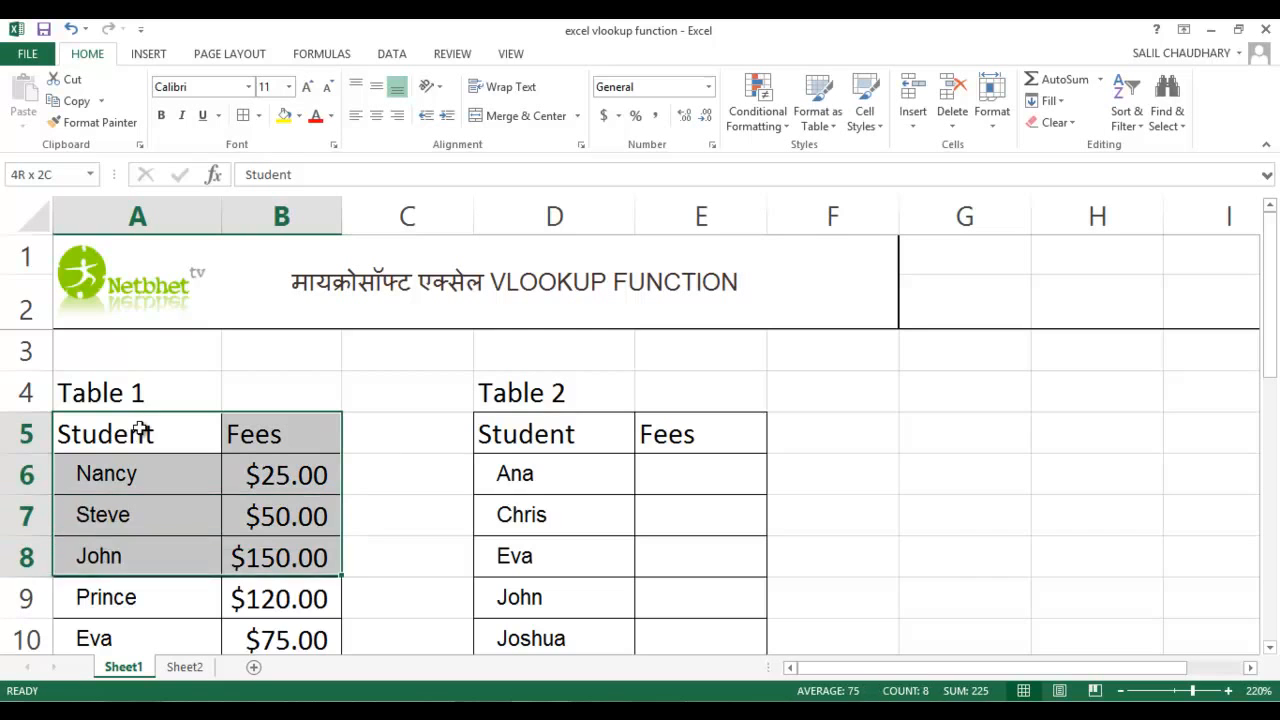
{"action": "key", "text": "shift+Down"}
{"action": "key", "text": "shift+Down"}
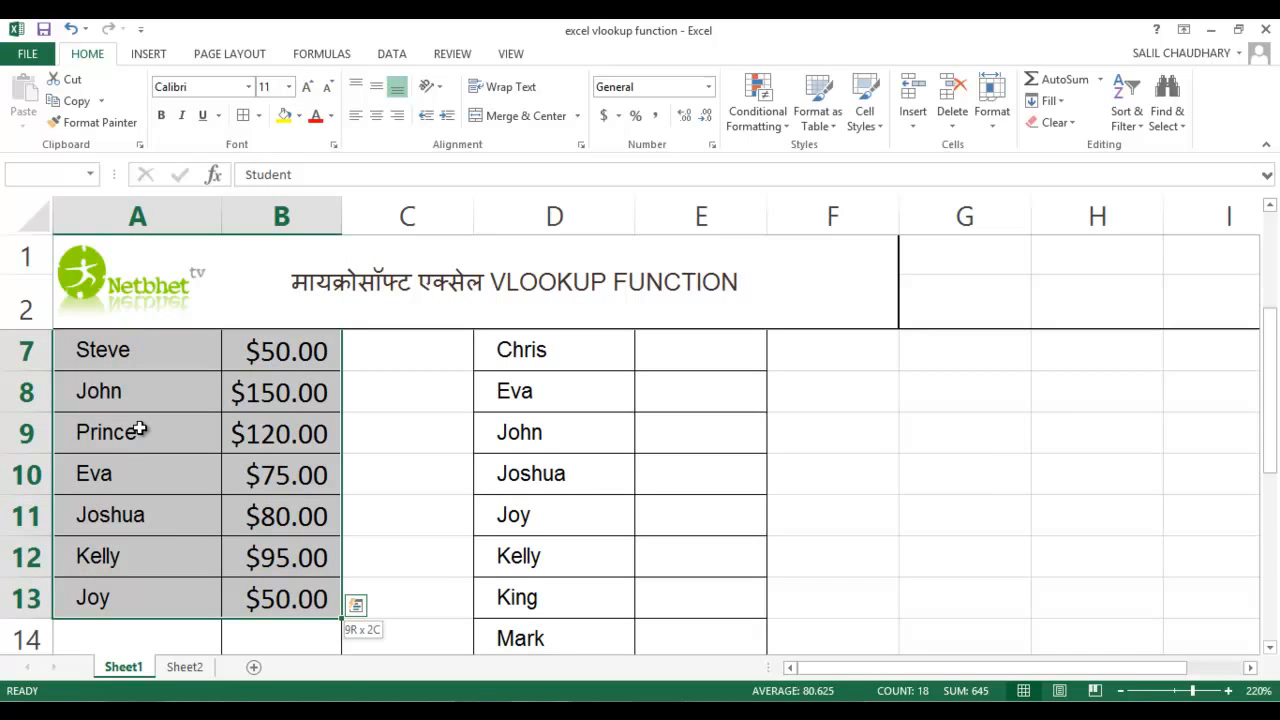
{"action": "key", "text": "shift+Down"}
{"action": "key", "text": "shift+Down"}
{"action": "key", "text": "shift+Down"}
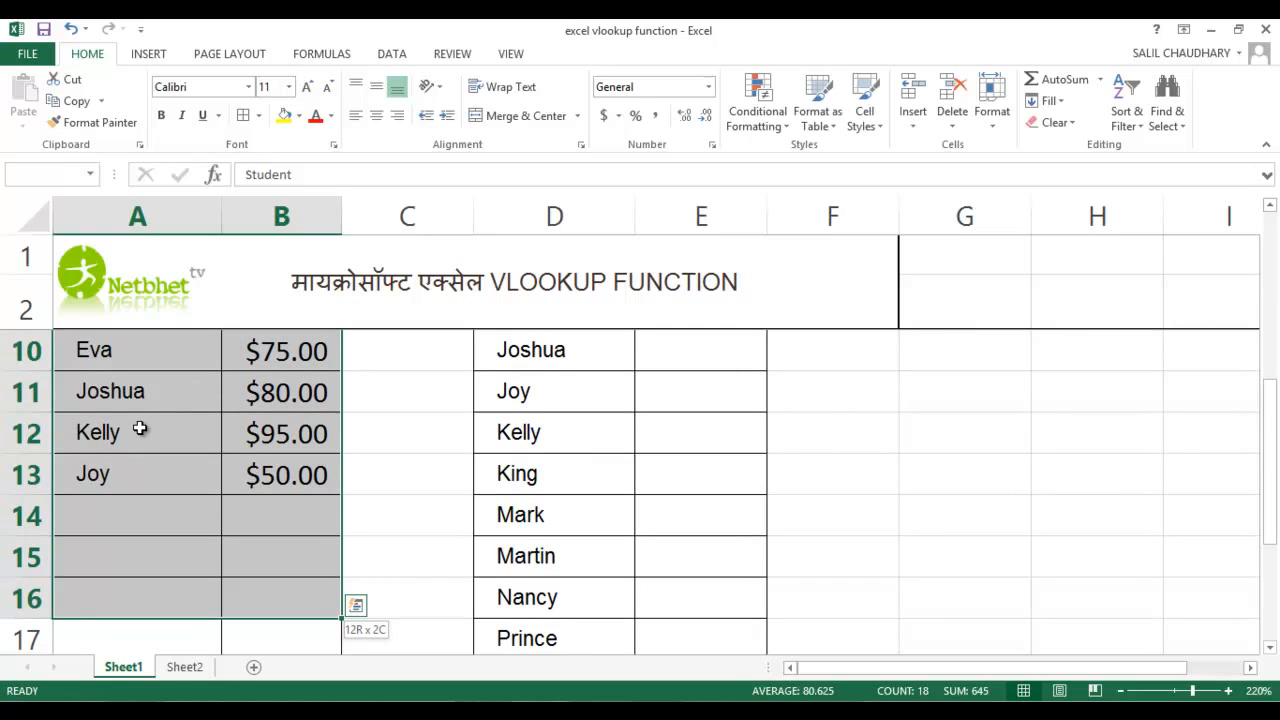
{"action": "key", "text": "shift+Down"}
{"action": "key", "text": "shift+Down"}
{"action": "key", "text": "shift+Down"}
{"action": "key", "text": "shift+Down"}
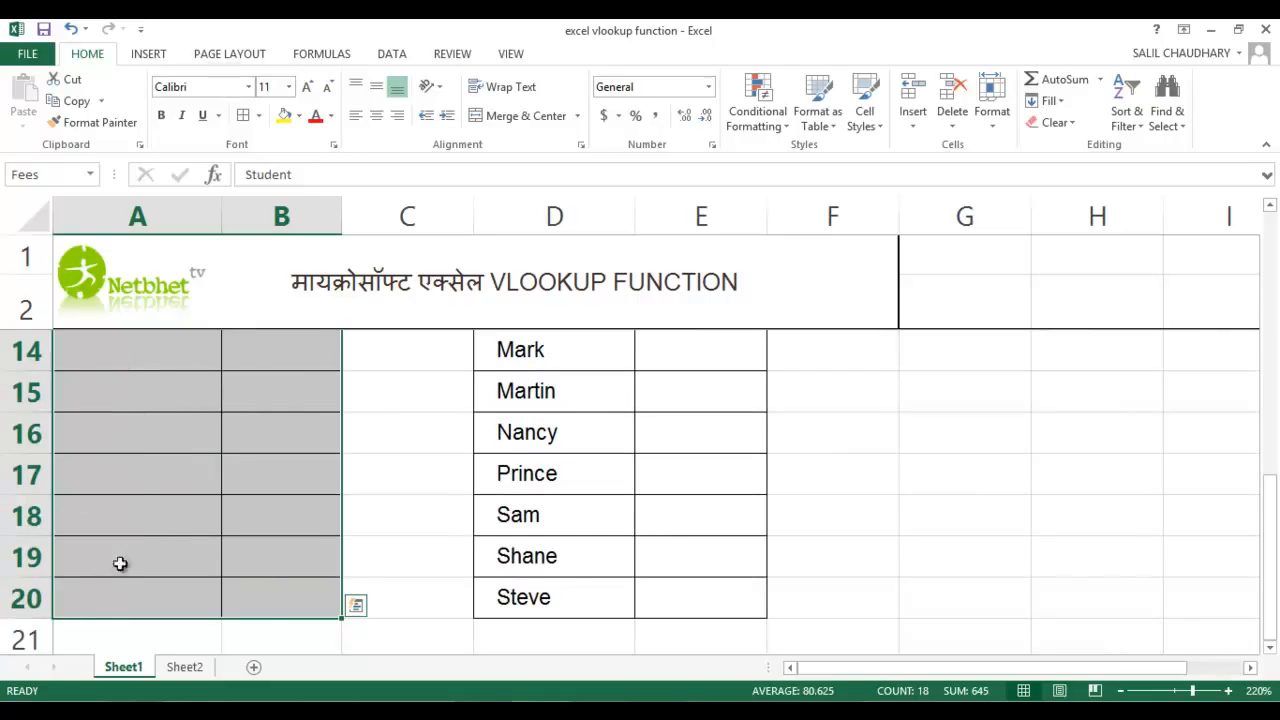
Define a workbook-scope name for the selected range A5:B20, trying Fees first and using fees1 instead
{"action": "right_click", "coordinate": [266, 385]}
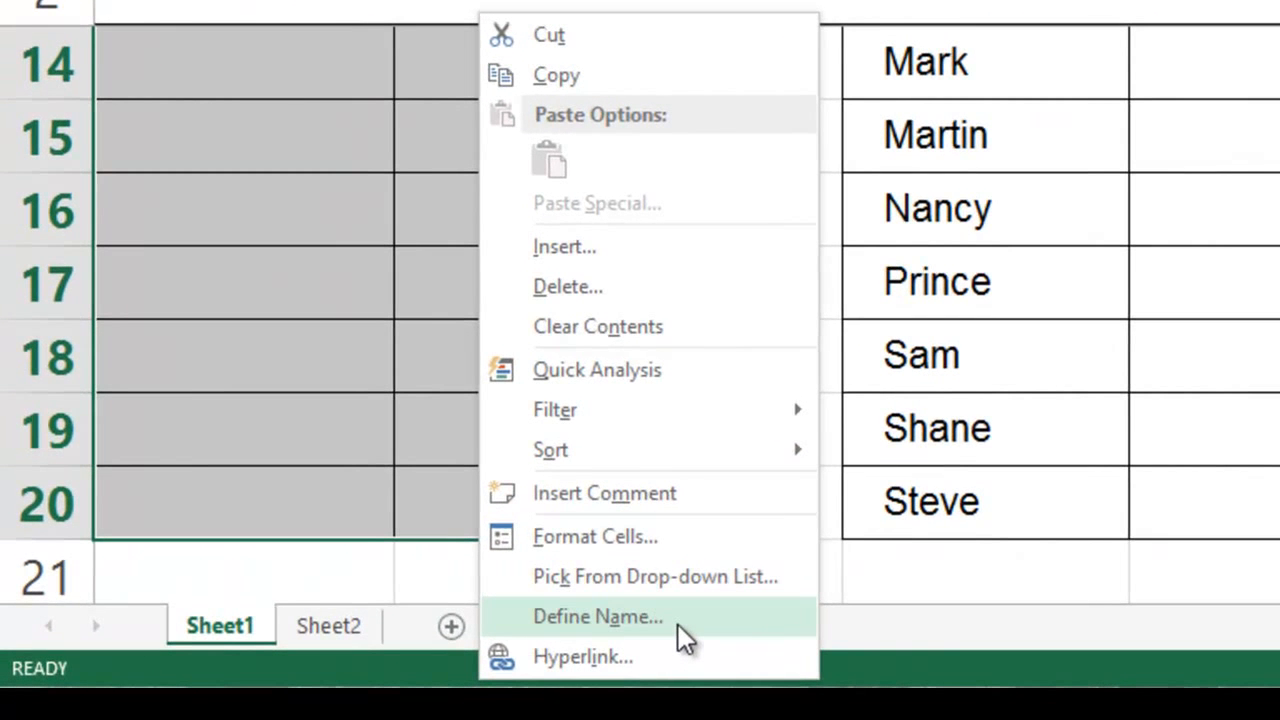
{"action": "left_click", "coordinate": [677, 626]}
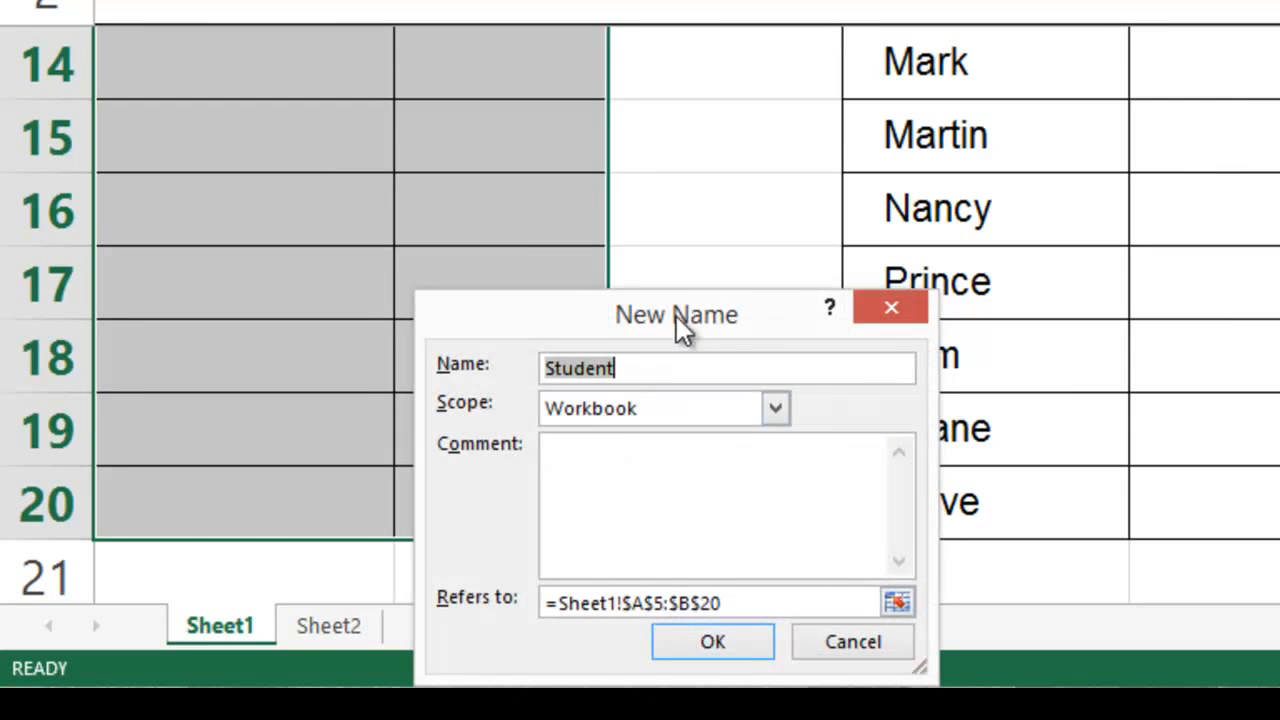
{"action": "left_click_drag", "start_coordinate": [729, 314], "coordinate": [748, 256]}
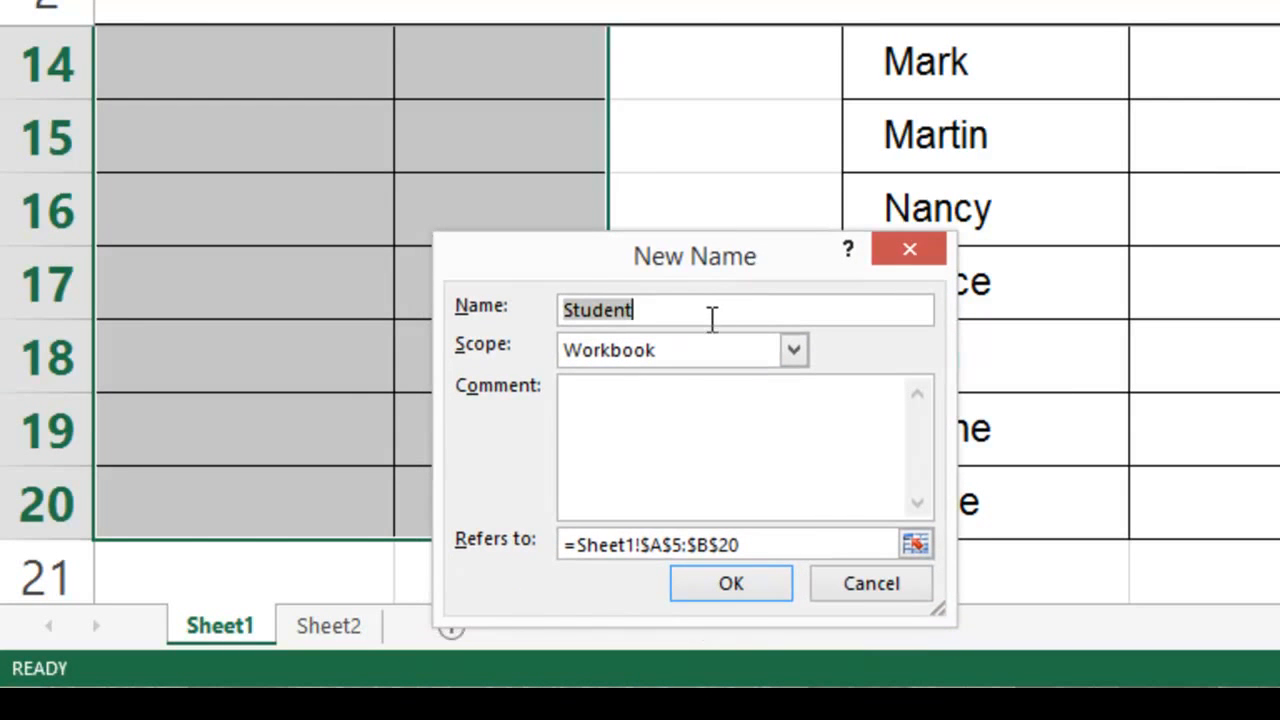
{"action": "type", "text": "Fees"}
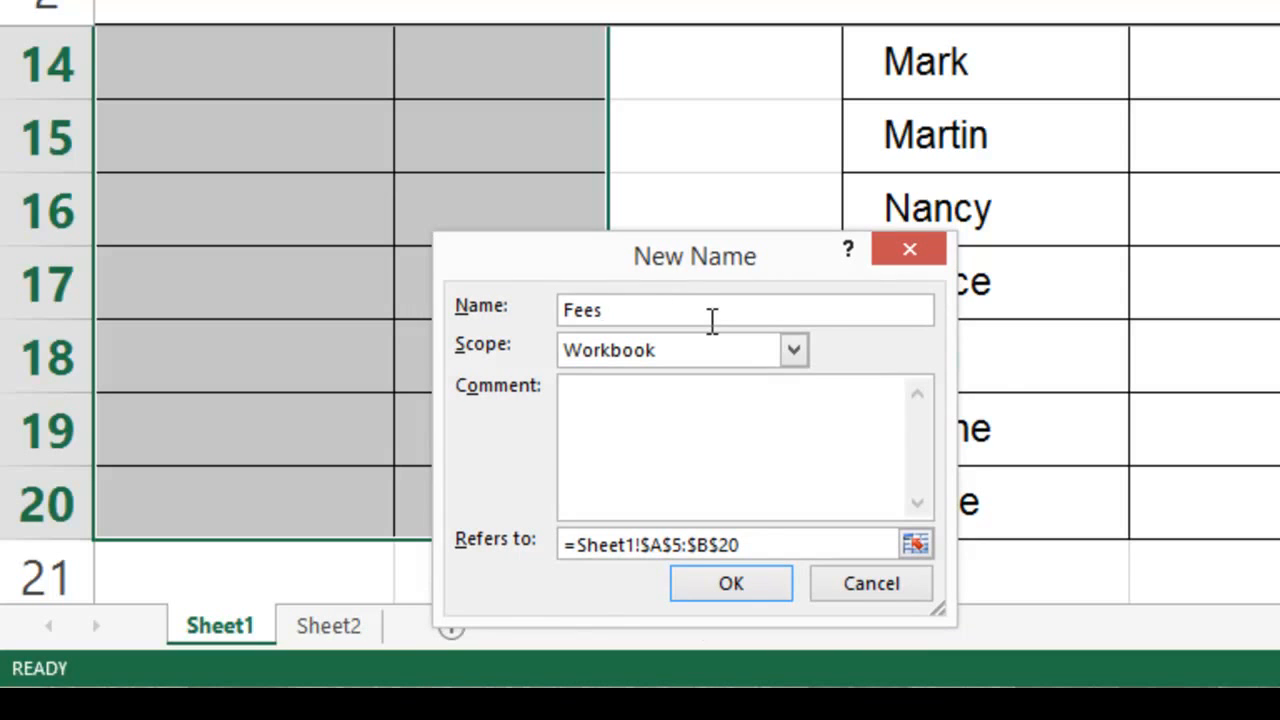
{"action": "left_click", "coordinate": [733, 588]}
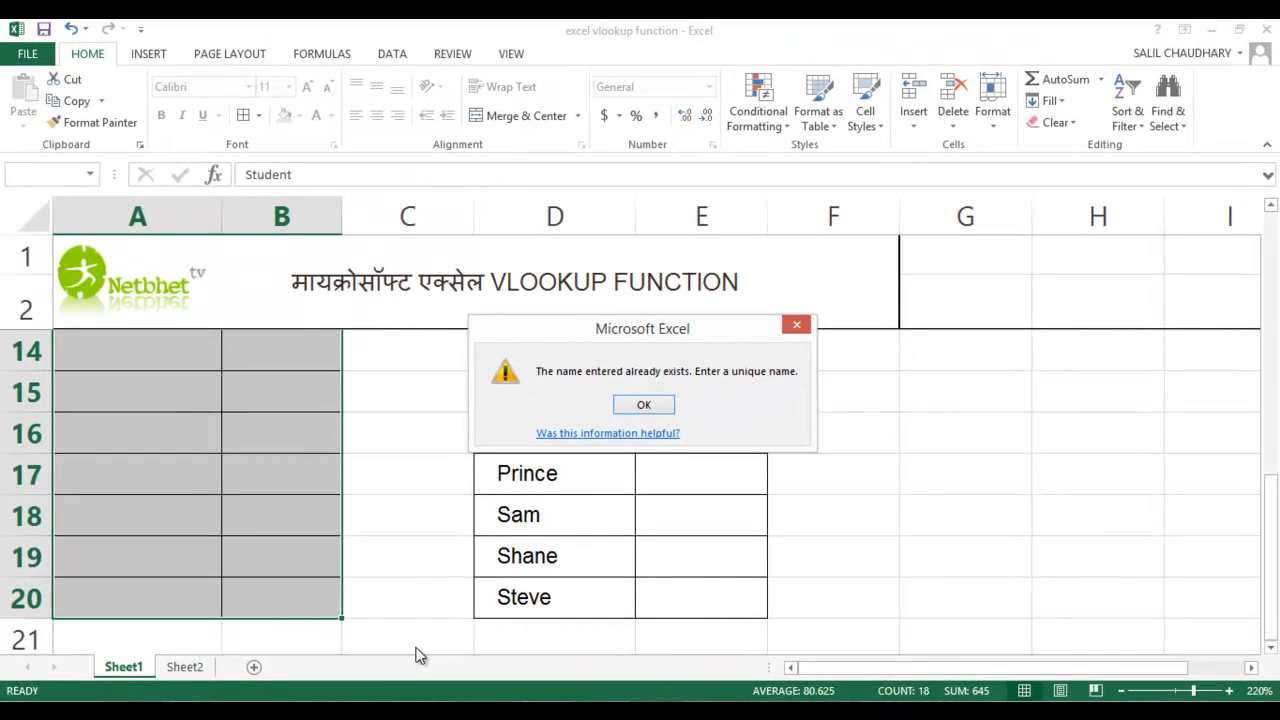
{"action": "left_click", "coordinate": [643, 405]}
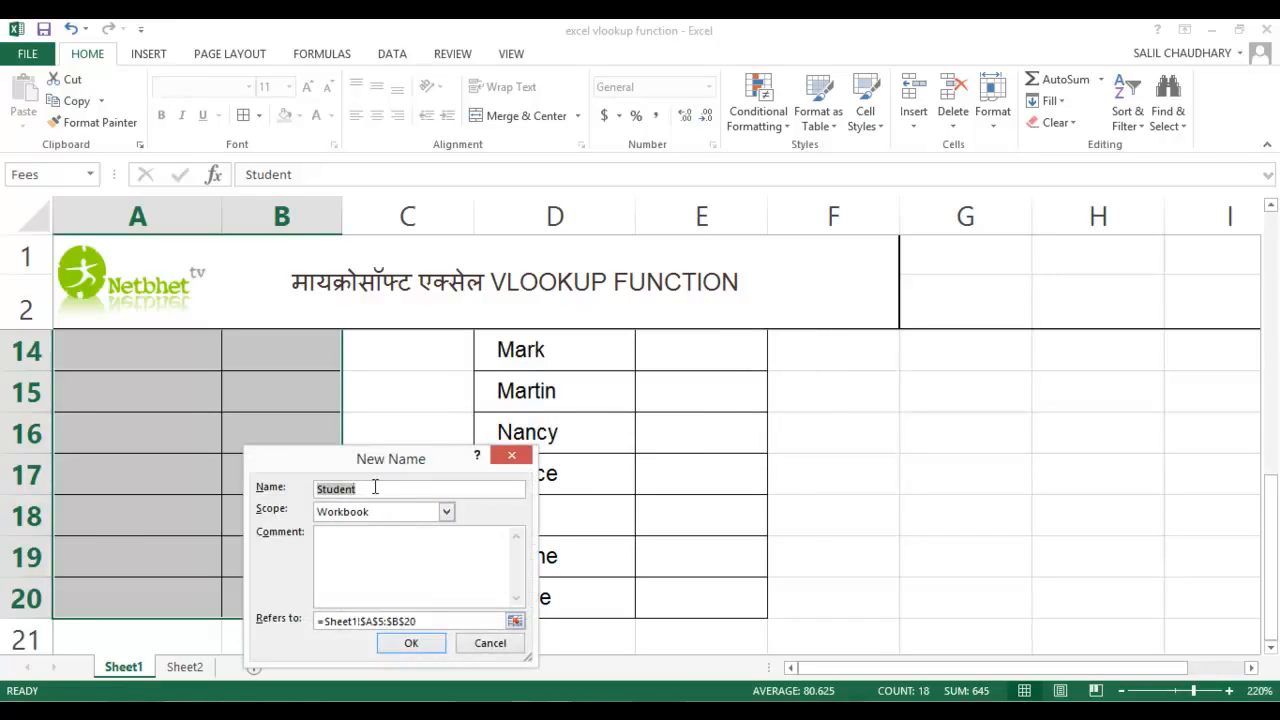
{"action": "type", "text": "Fe"}
{"action": "left_click", "coordinate": [410, 642]}
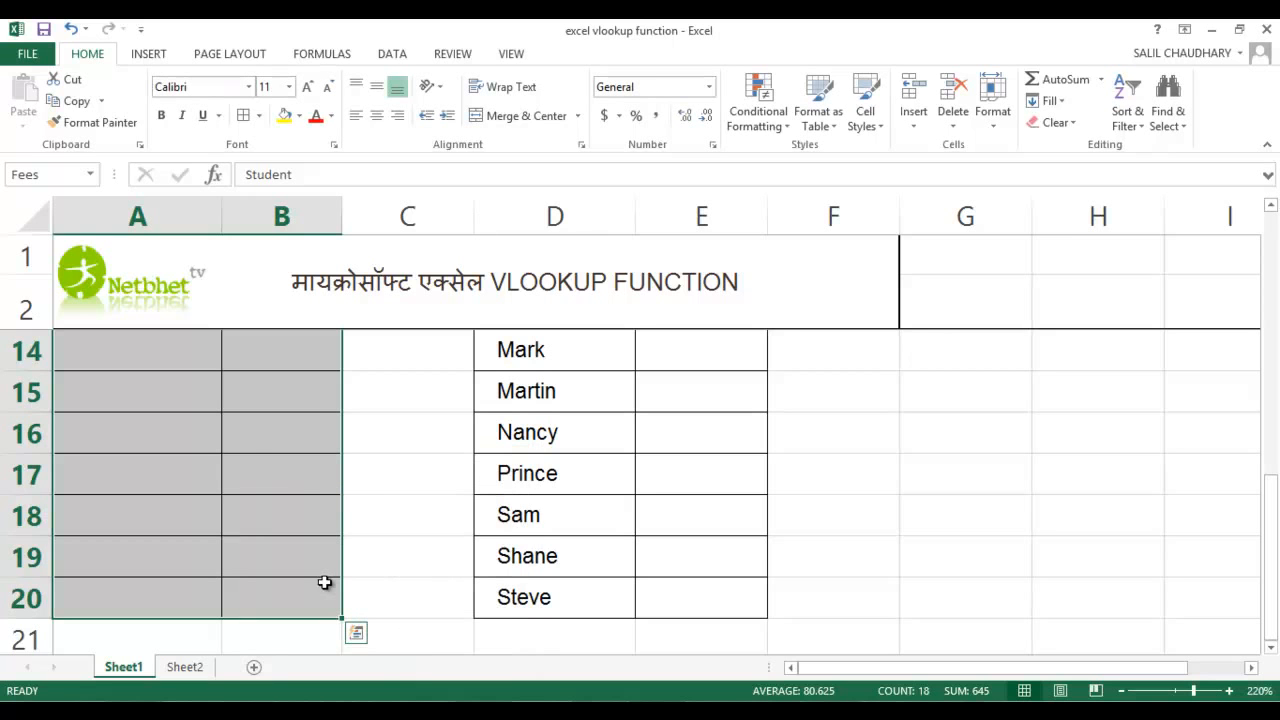
Search for vlookup in the function list and insert the VLOOKUP function in cell E6 of Table 2
{"action": "scroll", "coordinate": [326, 583], "scroll_direction": "up", "scroll_amount": 4}
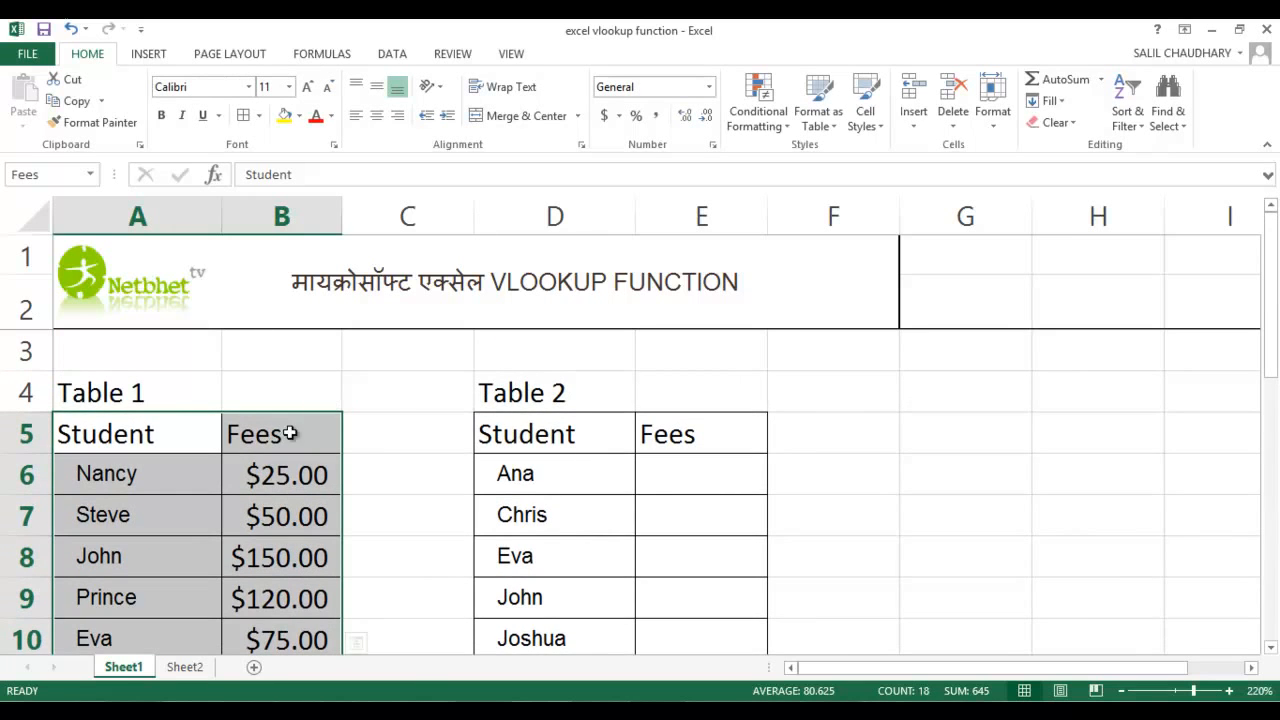
{"action": "left_click", "coordinate": [703, 443]}
{"action": "scroll", "coordinate": [969, 474], "scroll_direction": "down", "scroll_amount": 1}
{"action": "scroll", "coordinate": [951, 469], "scroll_direction": "up", "scroll_amount": 1}
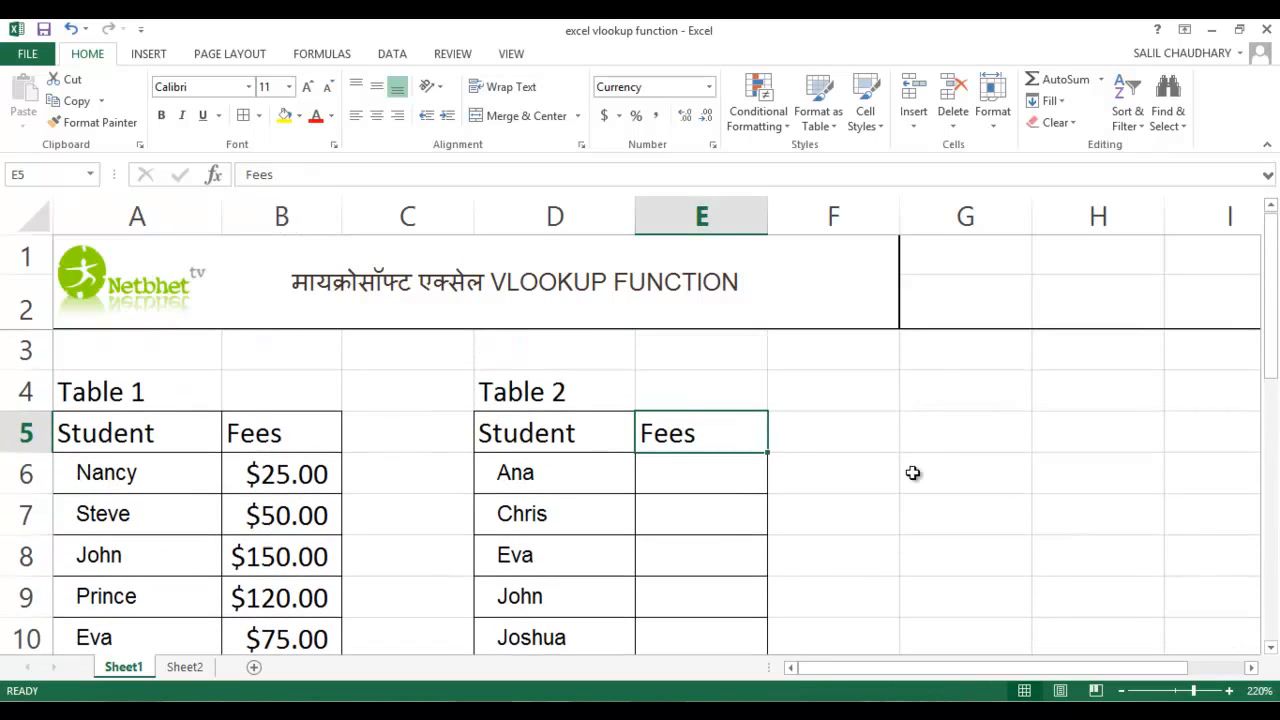
{"action": "left_click", "coordinate": [694, 478]}
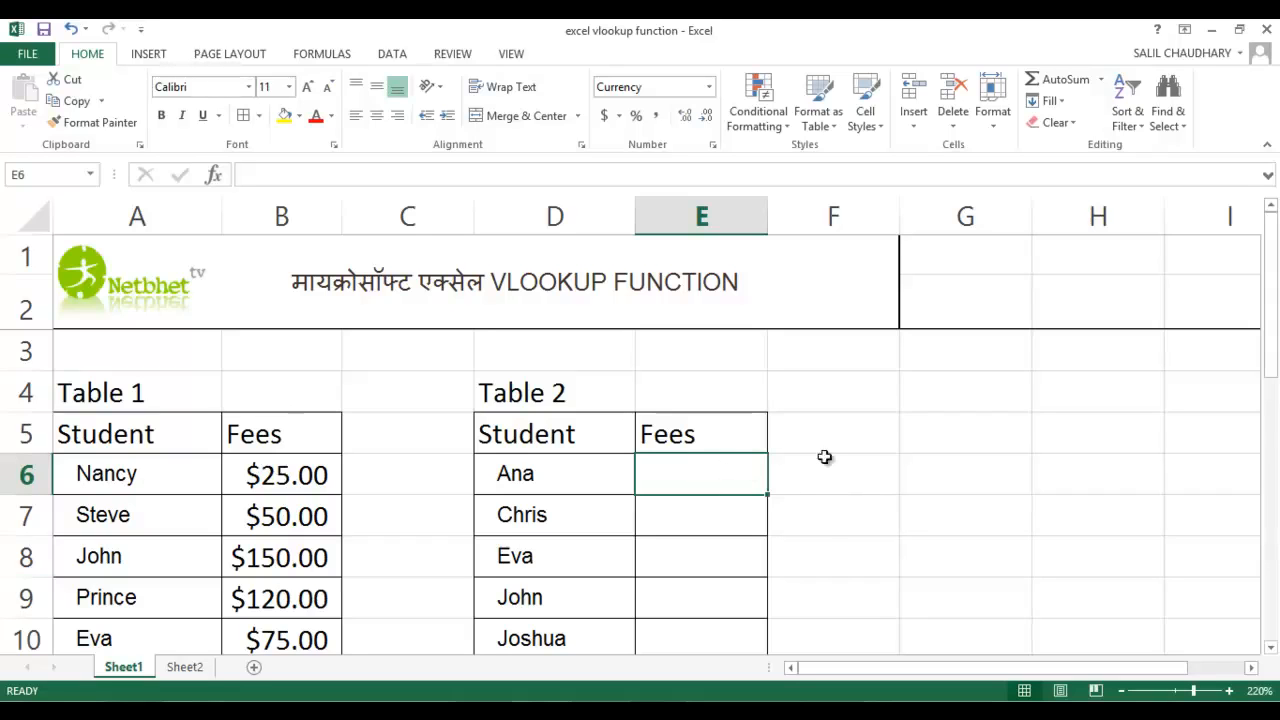
{"action": "left_click", "coordinate": [214, 176]}
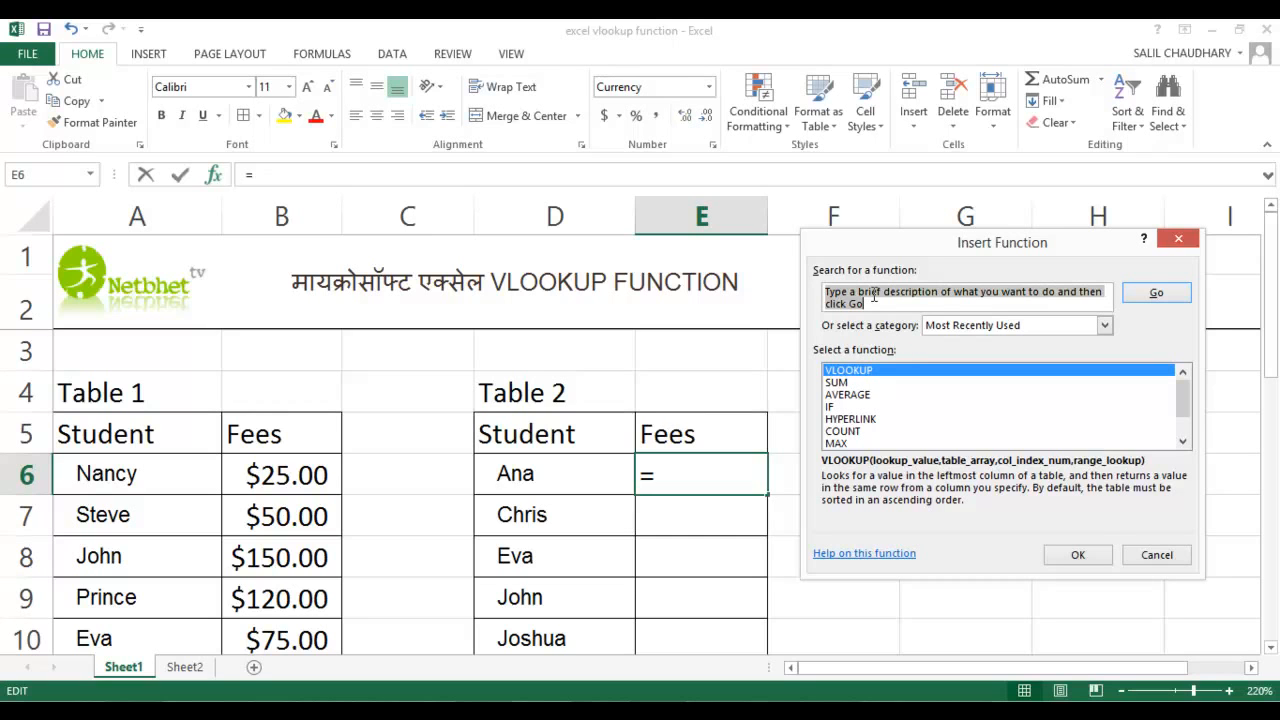
{"action": "type", "text": "vlookup"}
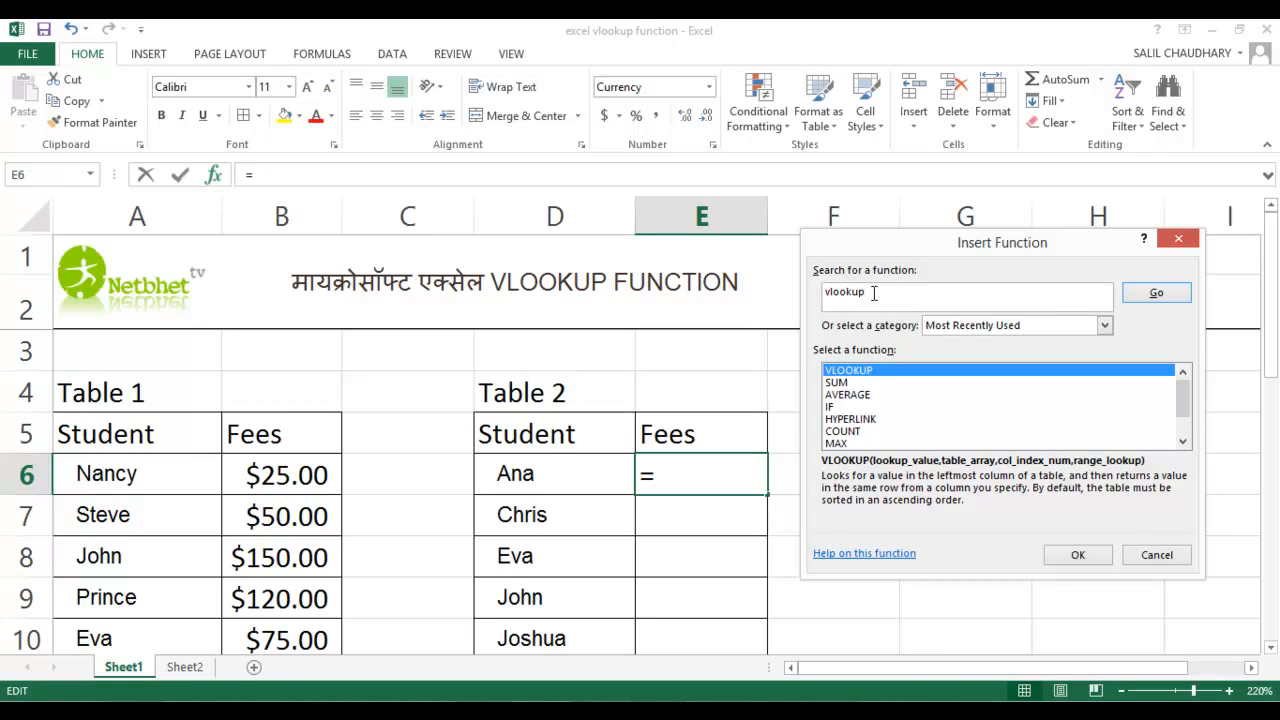
{"action": "left_click", "coordinate": [1159, 295]}
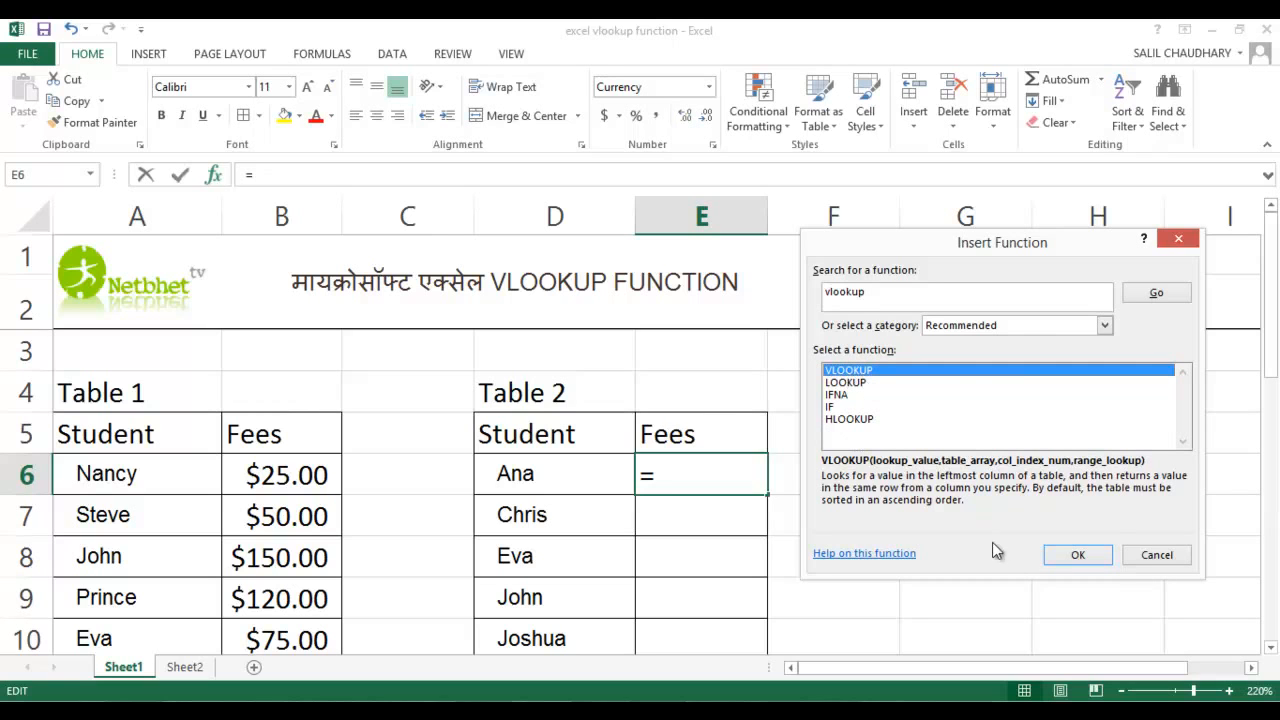
{"action": "left_click", "coordinate": [1076, 556]}
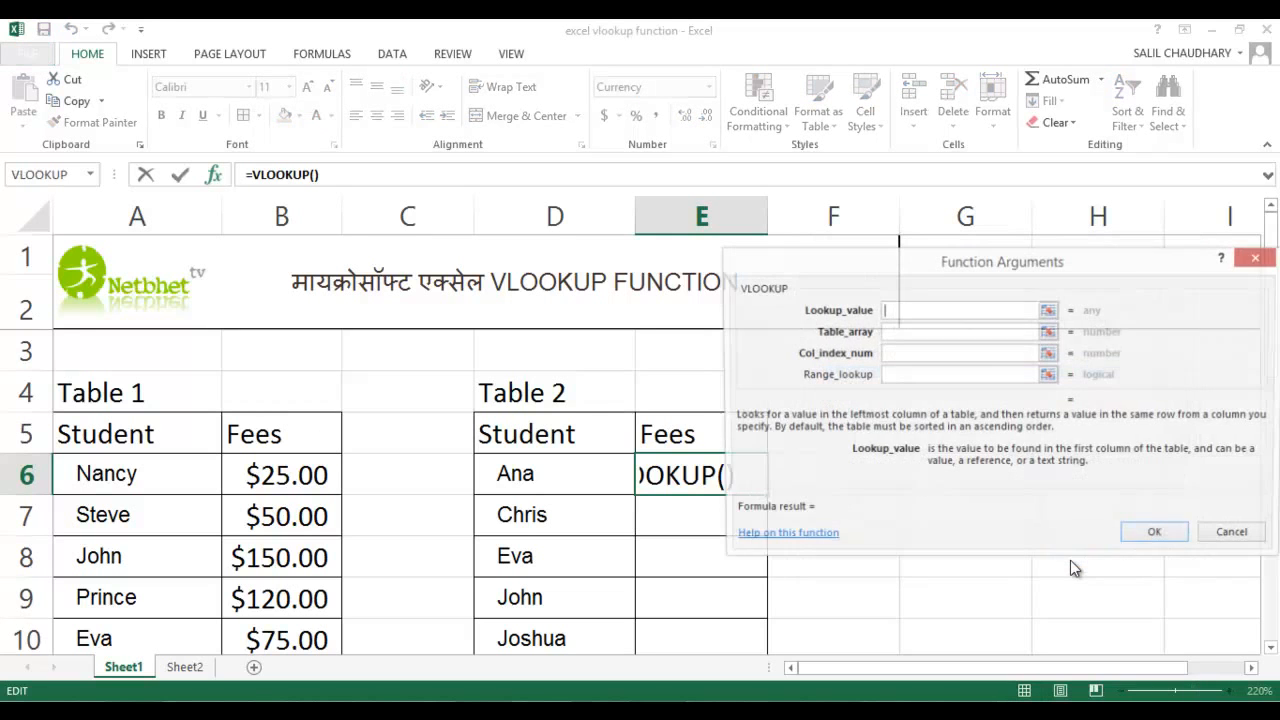
Set the VLOOKUP lookup value to cell D6 and the table array to the named range fees1
{"action": "left_click_drag", "start_coordinate": [1115, 275], "coordinate": [966, 276]}
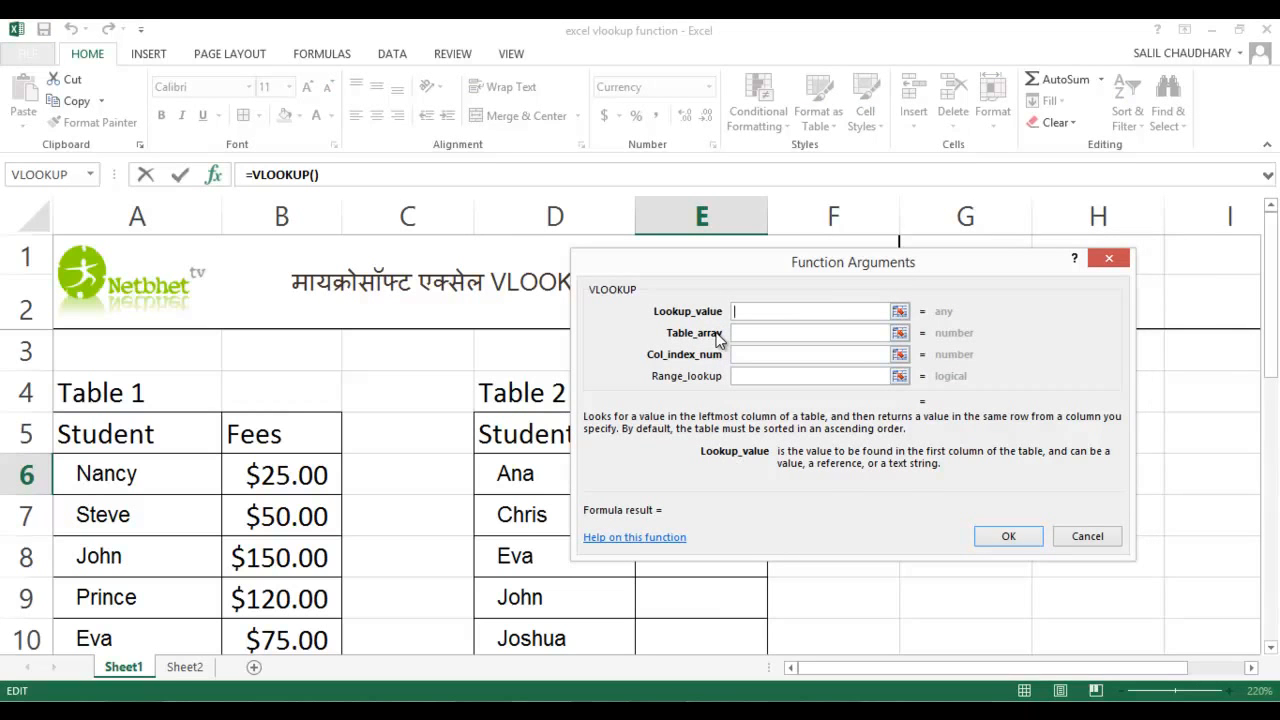
{"action": "left_click_drag", "start_coordinate": [750, 266], "coordinate": [852, 230]}
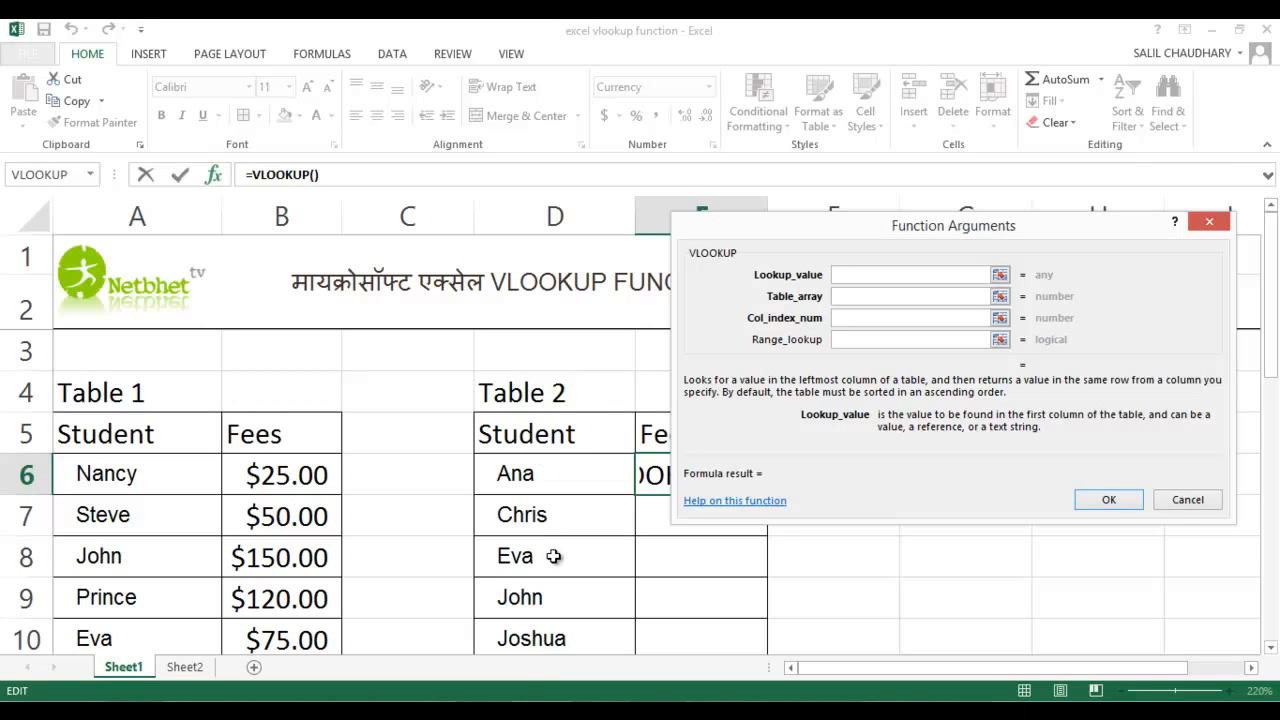
{"action": "left_click", "coordinate": [550, 482]}
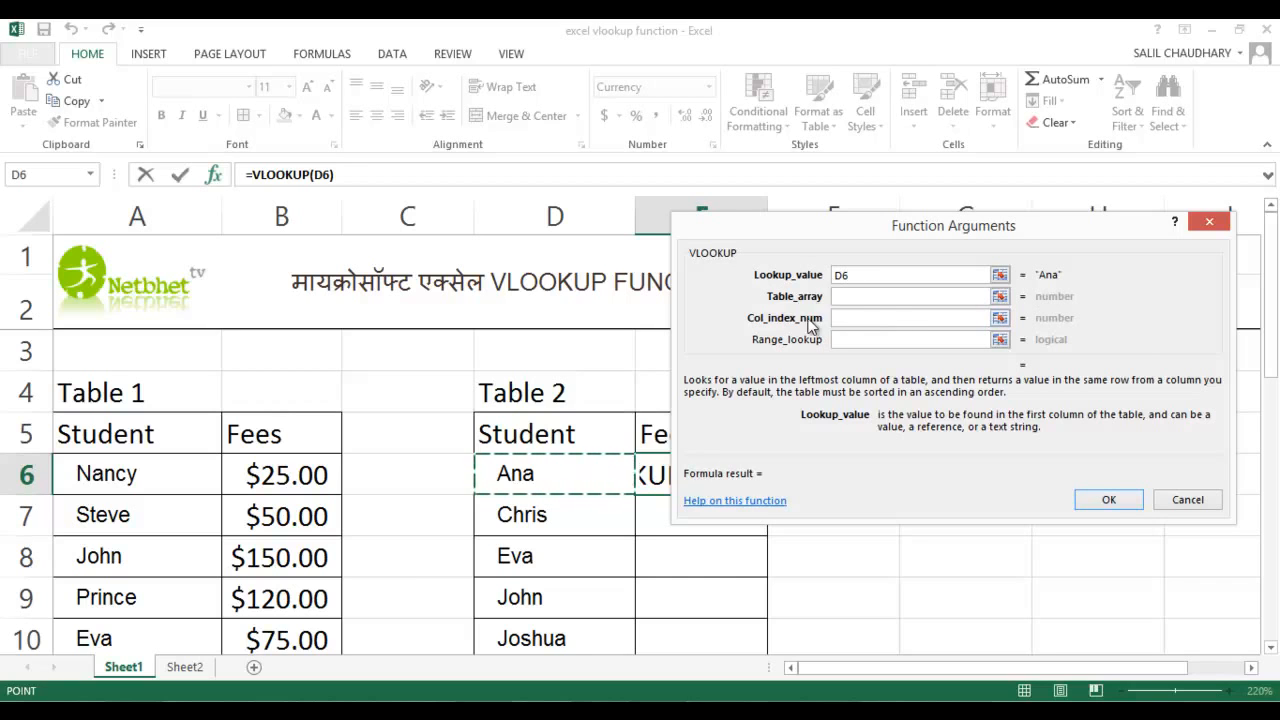
{"action": "left_click", "coordinate": [855, 295]}
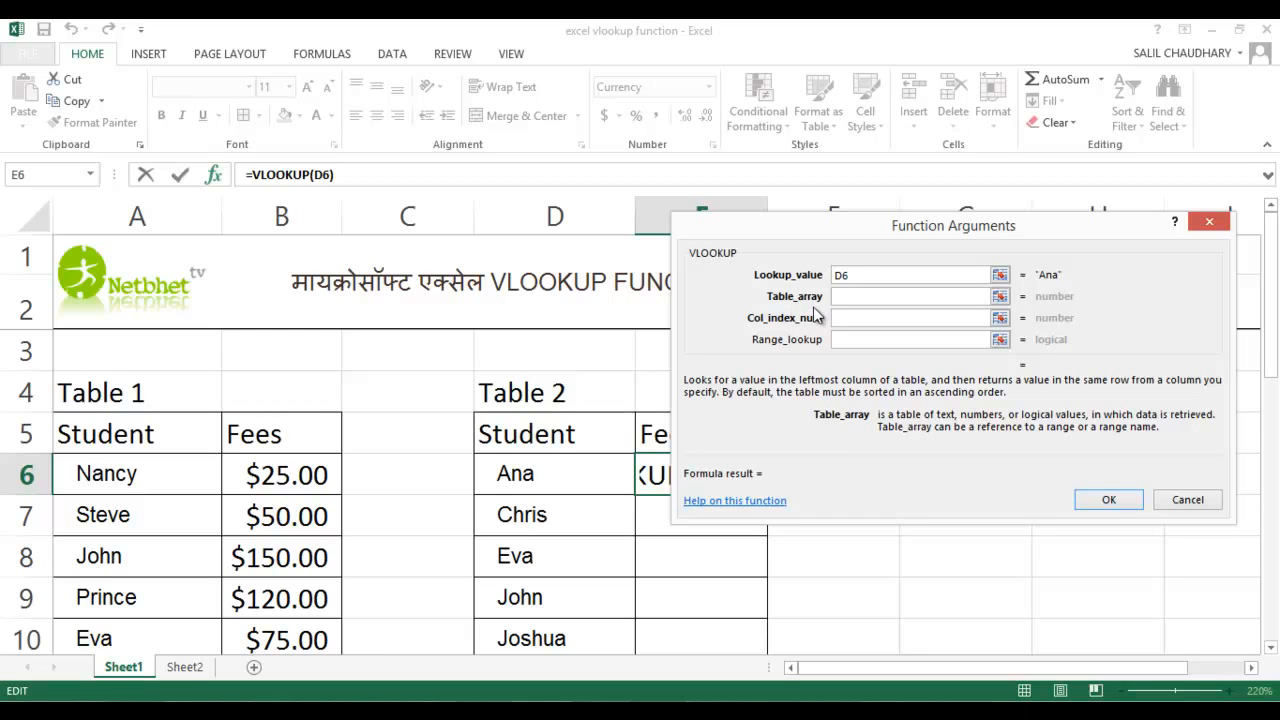
{"action": "type", "text": "fe"}
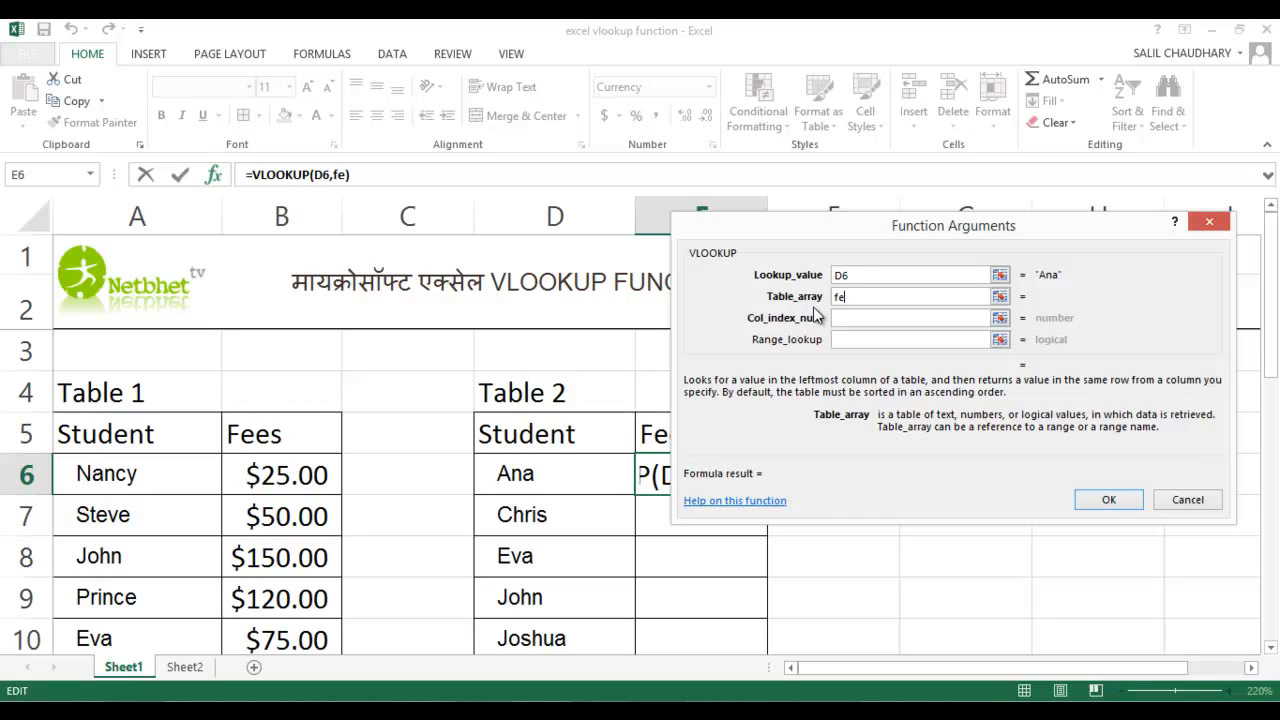
{"action": "type", "text": "es1"}
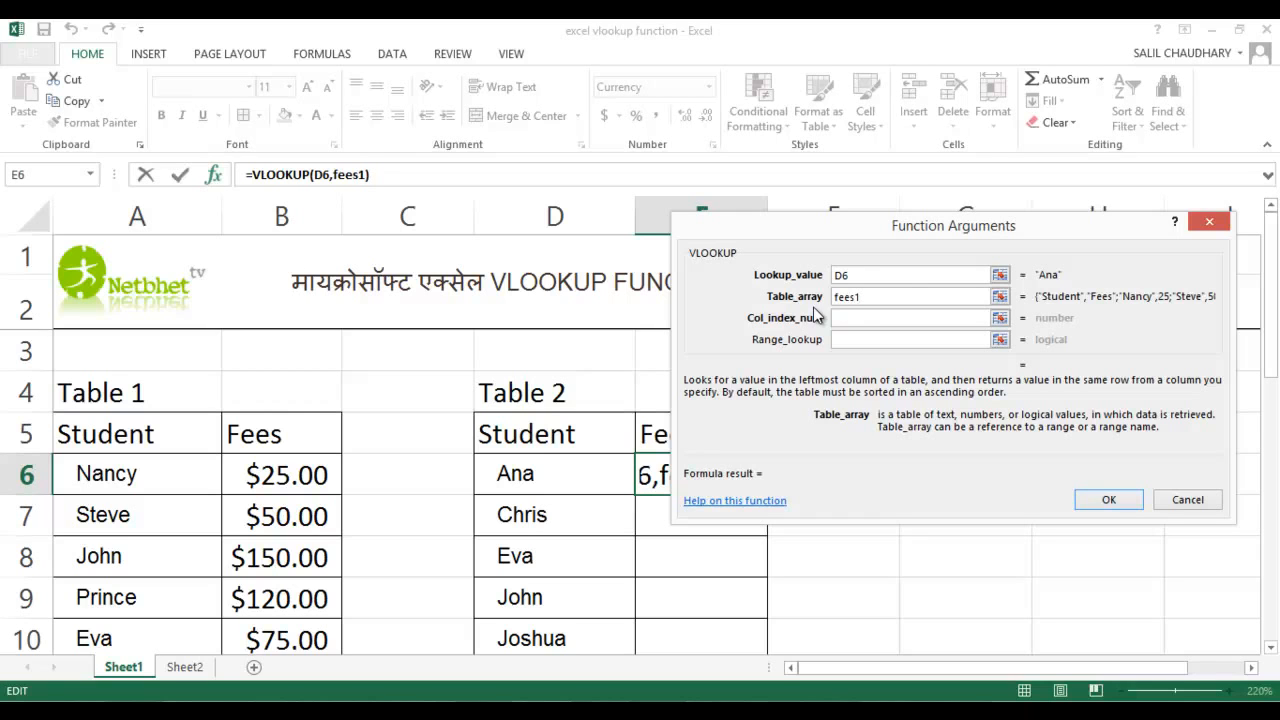
Set the column index number to 2 and the range lookup to false, and complete the VLOOKUP formula in E6
{"action": "left_click", "coordinate": [882, 320]}
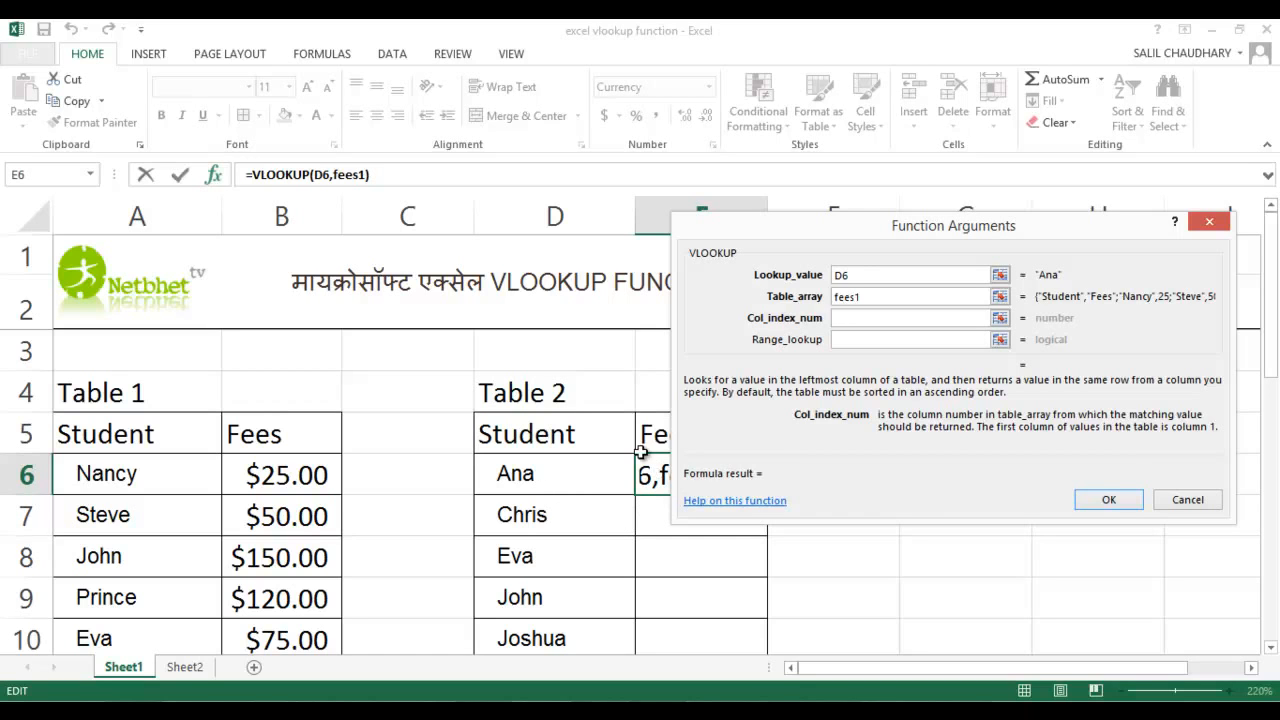
{"action": "left_click_drag", "start_coordinate": [852, 238], "coordinate": [1010, 198]}
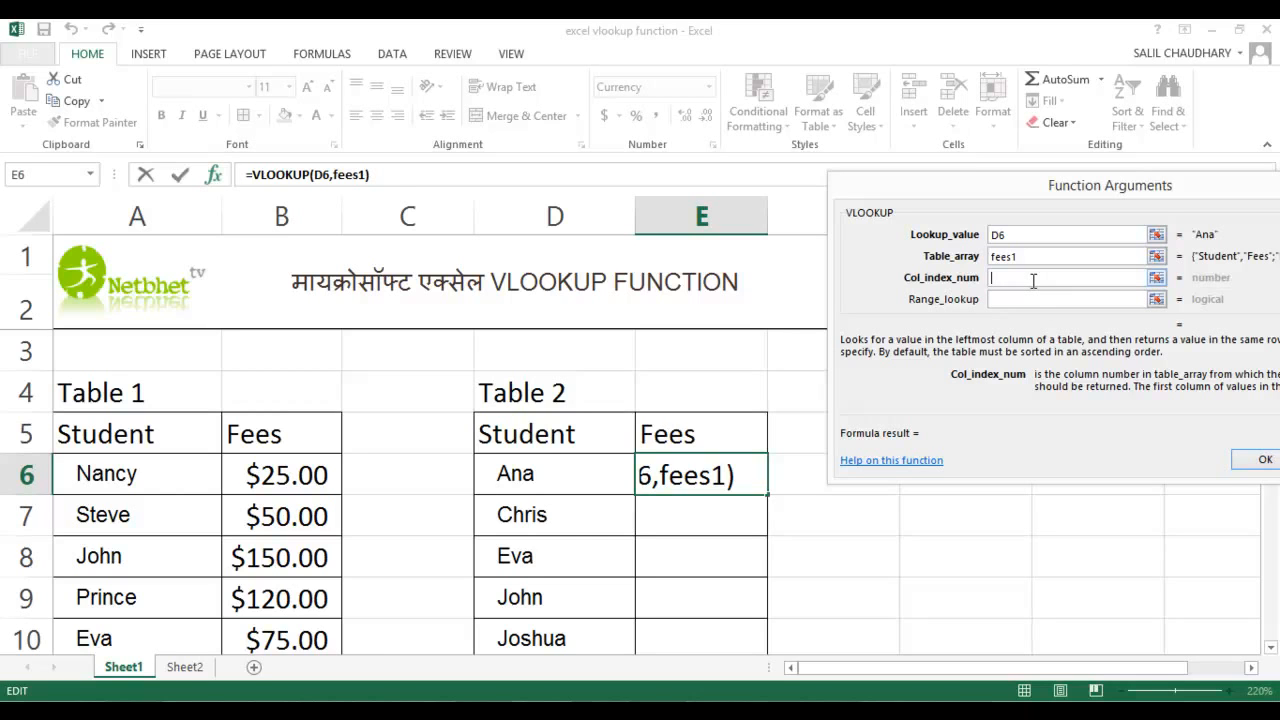
{"action": "type", "text": "2"}
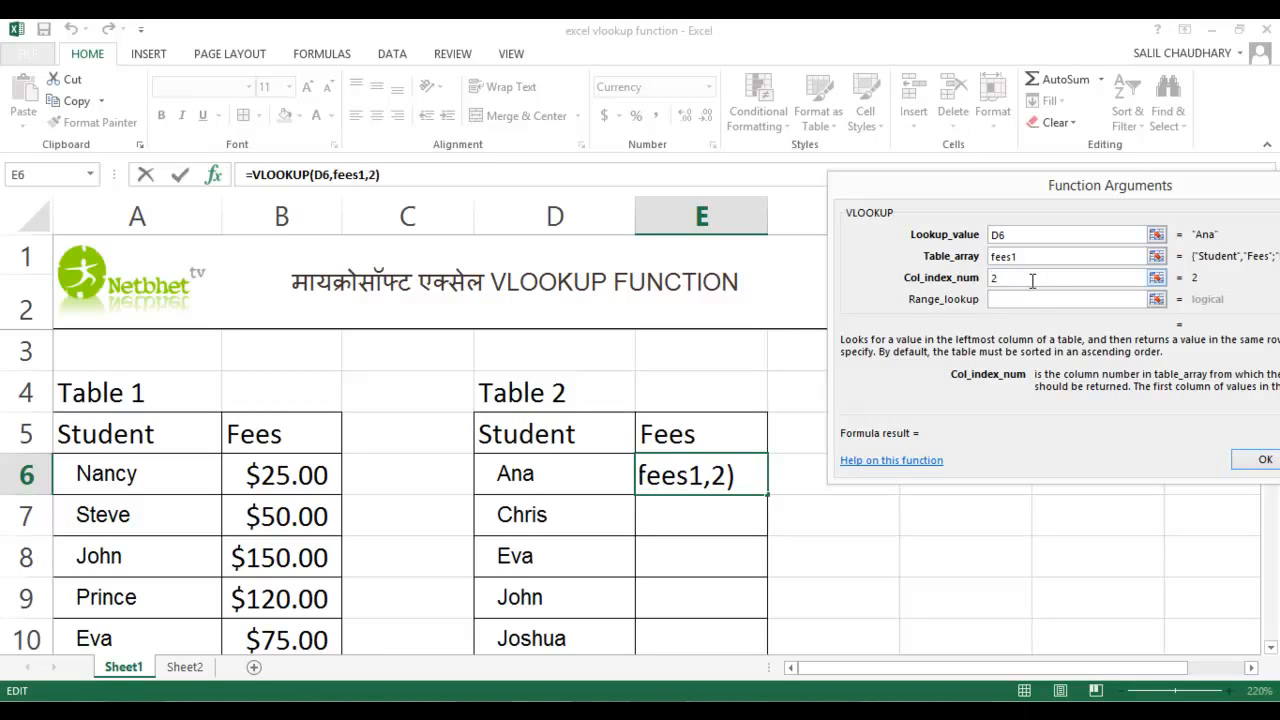
{"action": "left_click", "coordinate": [1006, 300]}
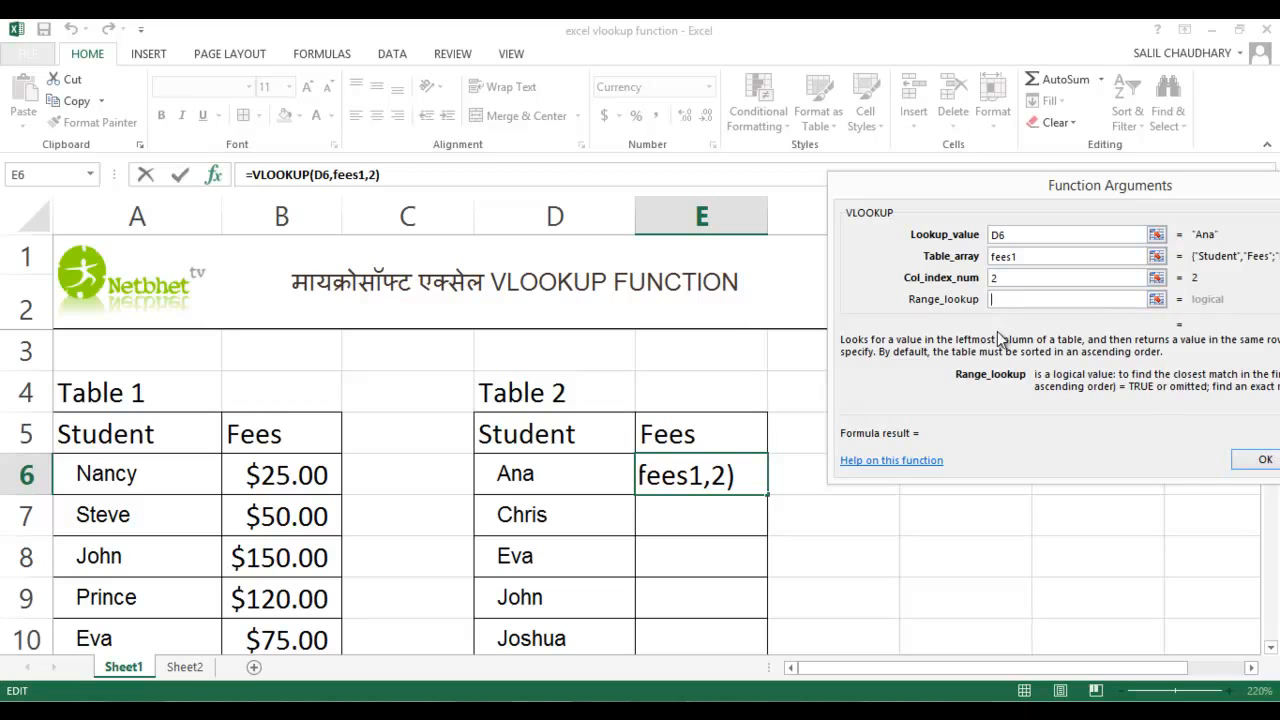
{"action": "left_click_drag", "start_coordinate": [981, 187], "coordinate": [865, 174]}
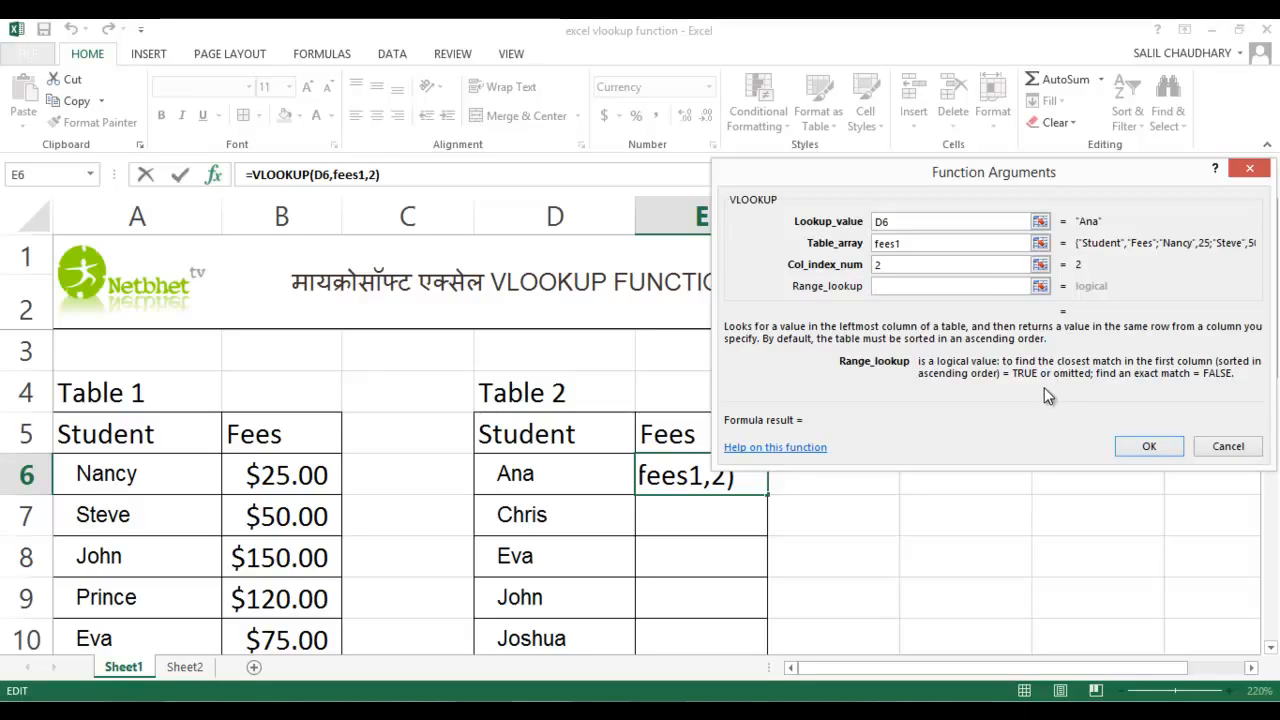
{"action": "type", "text": "false"}
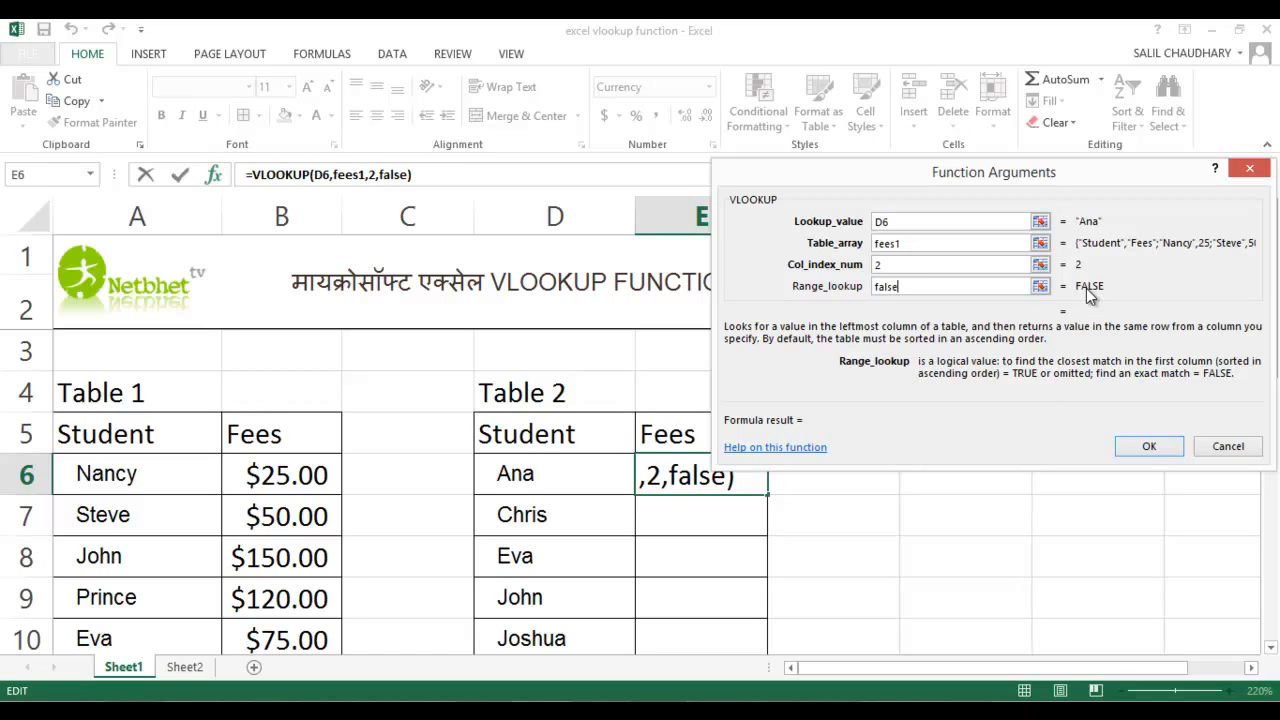
{"action": "left_click", "coordinate": [1140, 450]}
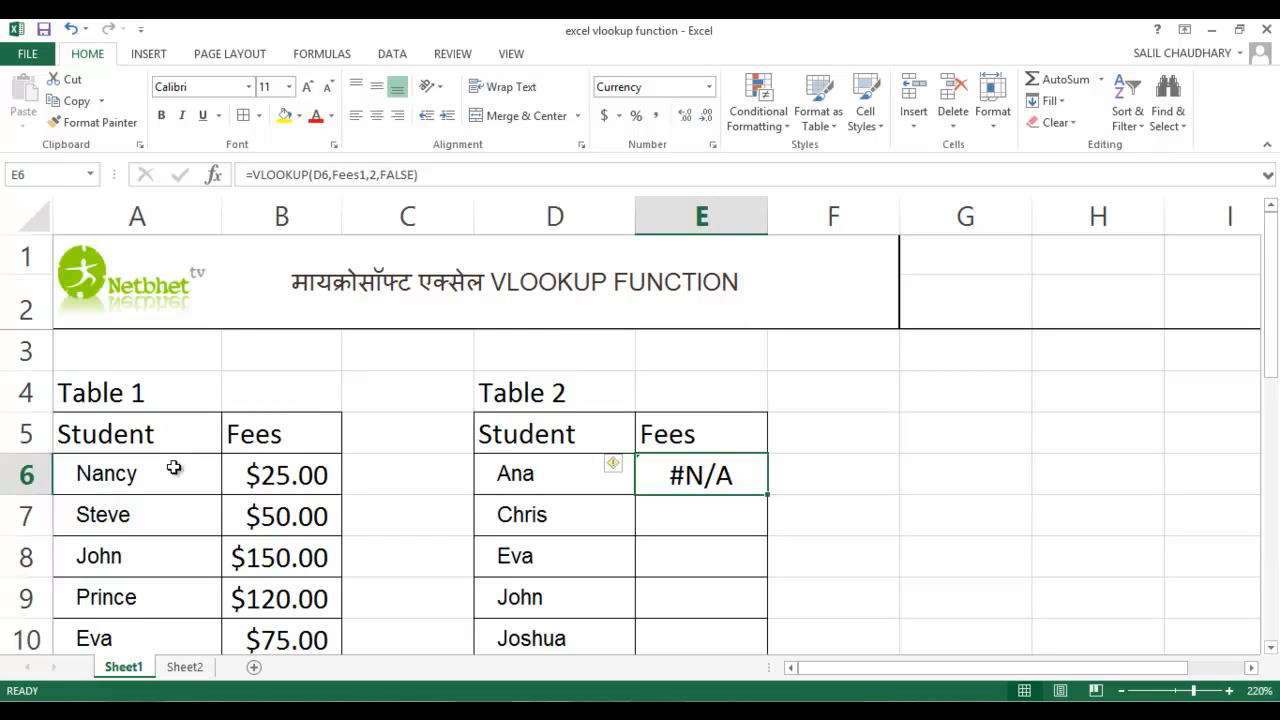
{"action": "scroll", "coordinate": [174, 467], "scroll_direction": "down", "scroll_amount": 1}
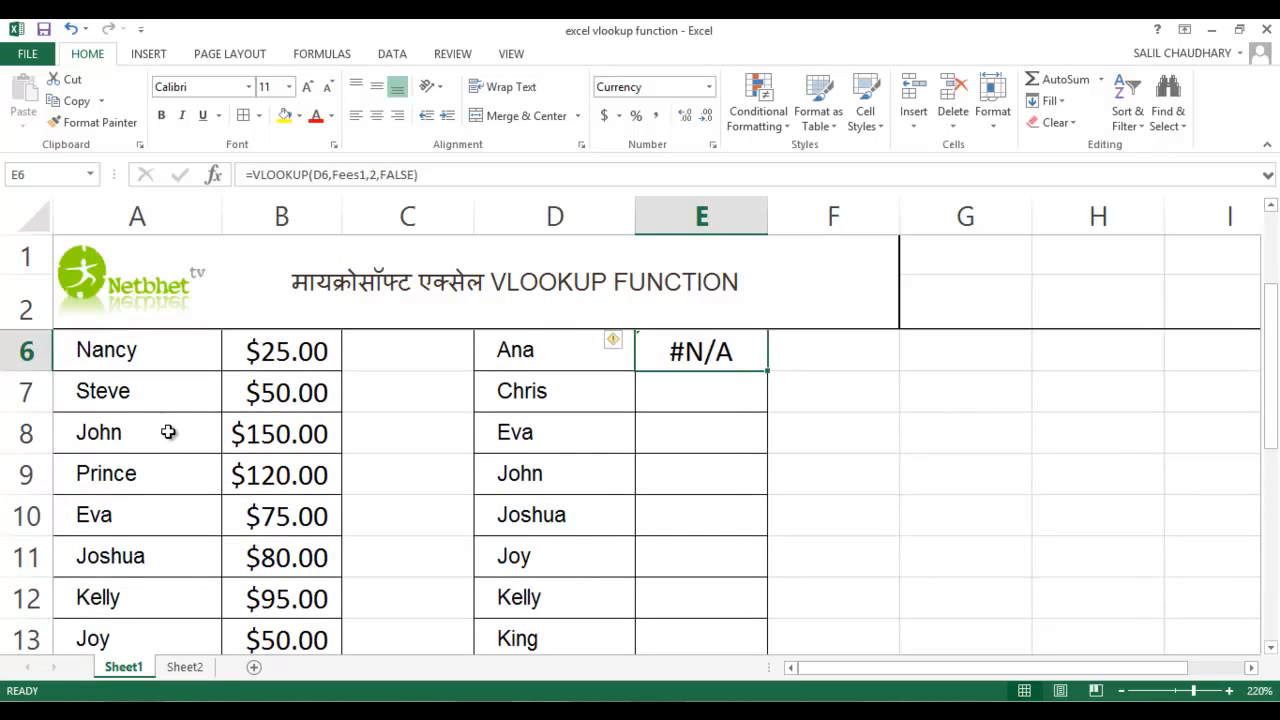
{"action": "scroll", "coordinate": [171, 437], "scroll_direction": "down", "scroll_amount": 1}
{"action": "scroll", "coordinate": [177, 490], "scroll_direction": "up", "scroll_amount": 2}
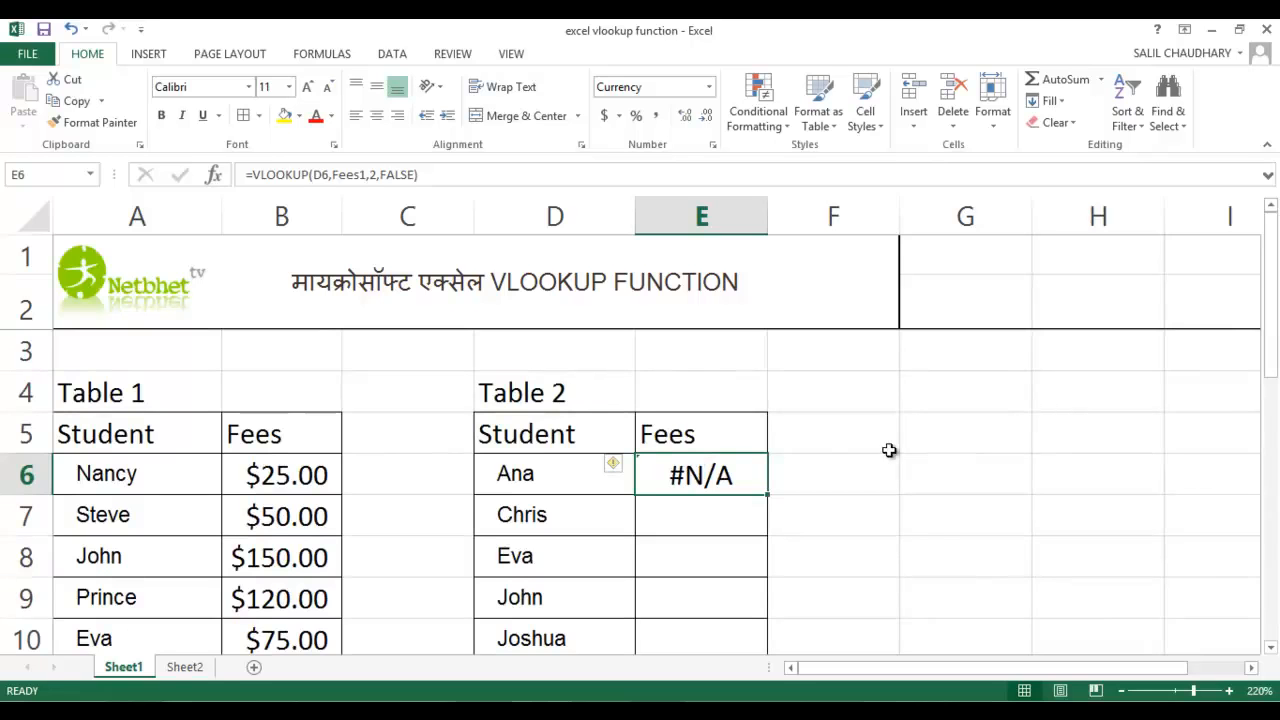
{"action": "key", "text": "ctrl+c"}
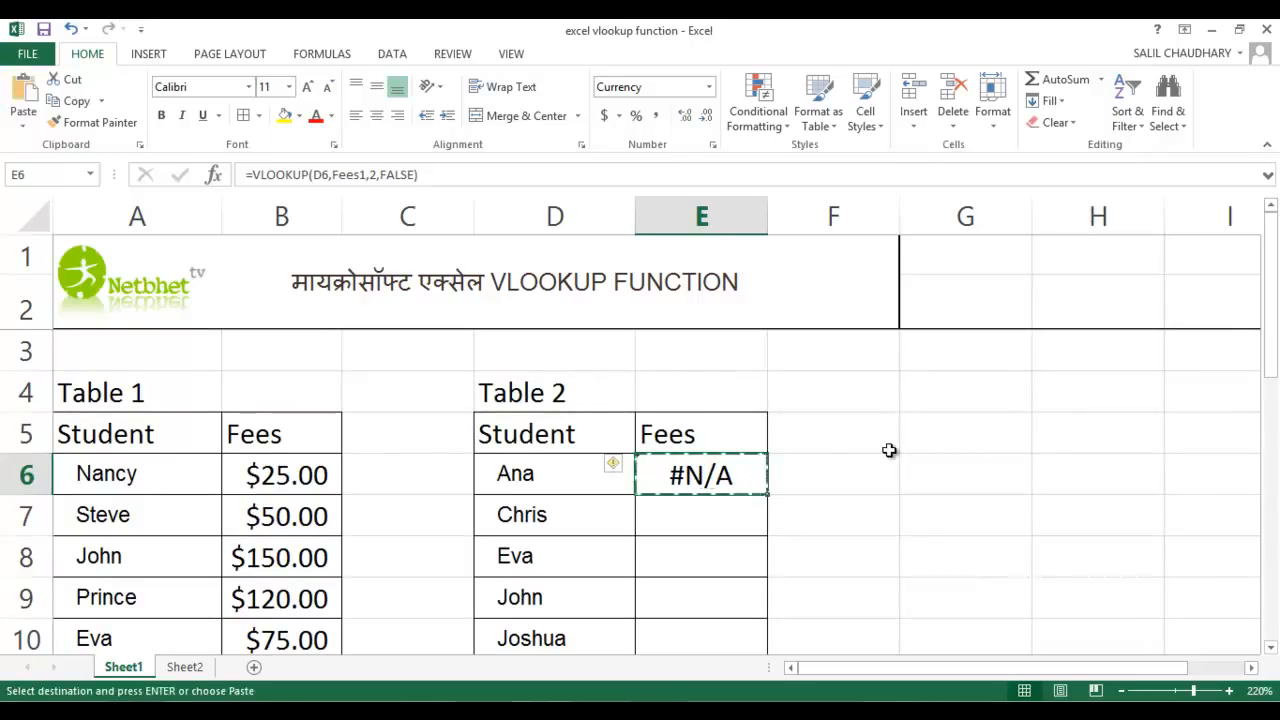
{"action": "key", "text": "shift+Down"}
{"action": "key", "text": "shift+Down"}
{"action": "key", "text": "shift+Down"}
{"action": "key", "text": "shift+Down"}
{"action": "key", "text": "shift+Down"}
{"action": "key", "text": "shift+Down"}
{"action": "key", "text": "shift+Down"}
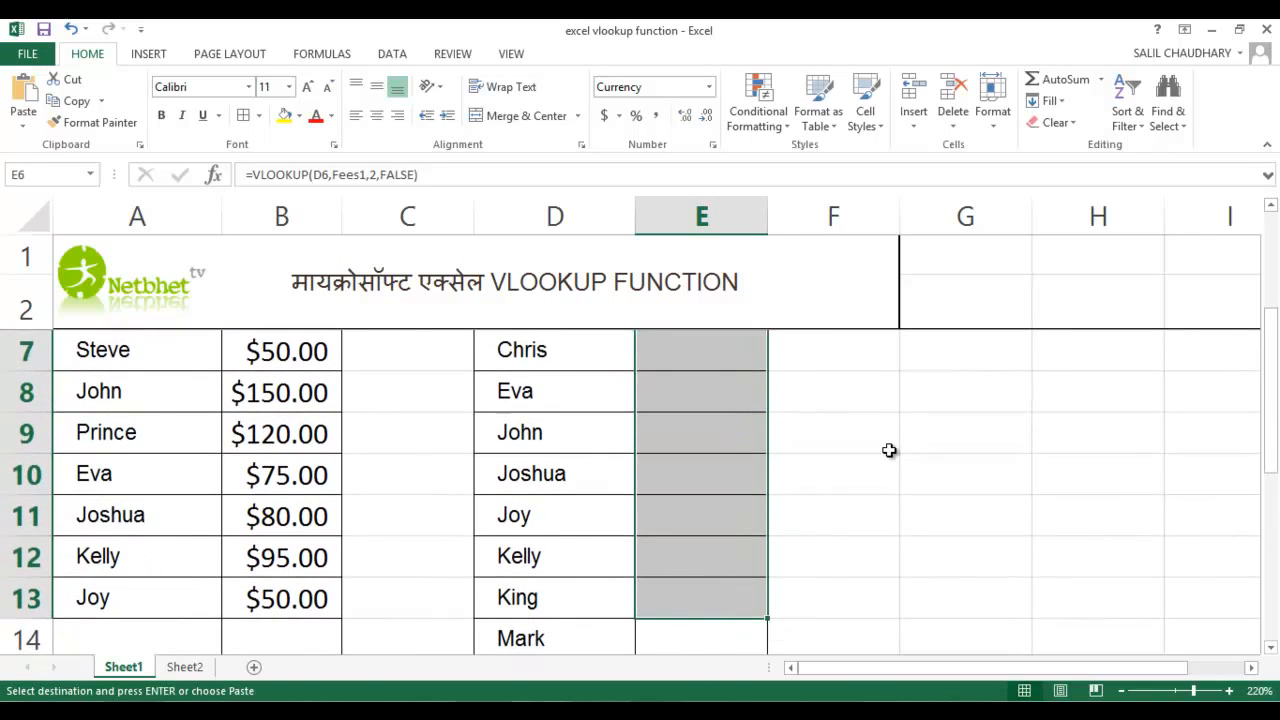
Copy the VLOOKUP formula from E6 and paste it over the Fees column of Table 2, range E6:E20
{"action": "scroll", "coordinate": [831, 471], "scroll_direction": "up", "scroll_amount": 2}
{"action": "left_click", "coordinate": [731, 477]}
{"action": "right_click", "coordinate": [733, 485]}
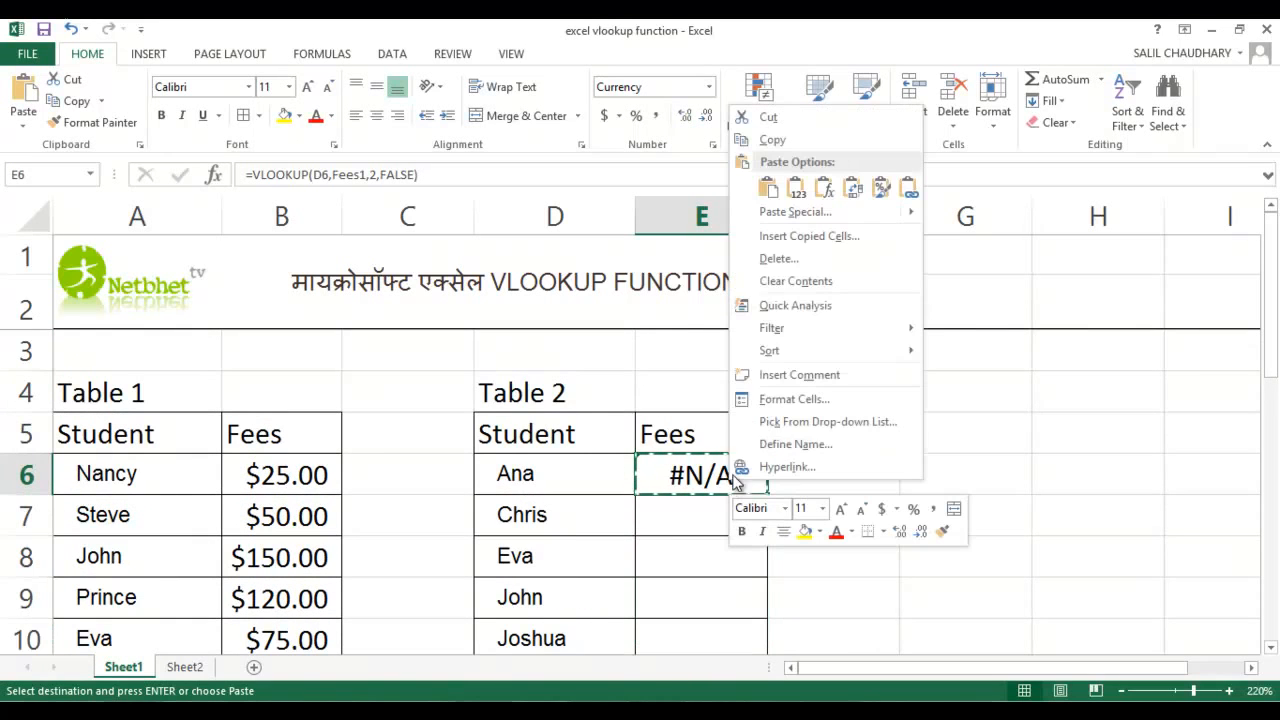
{"action": "left_click", "coordinate": [772, 143]}
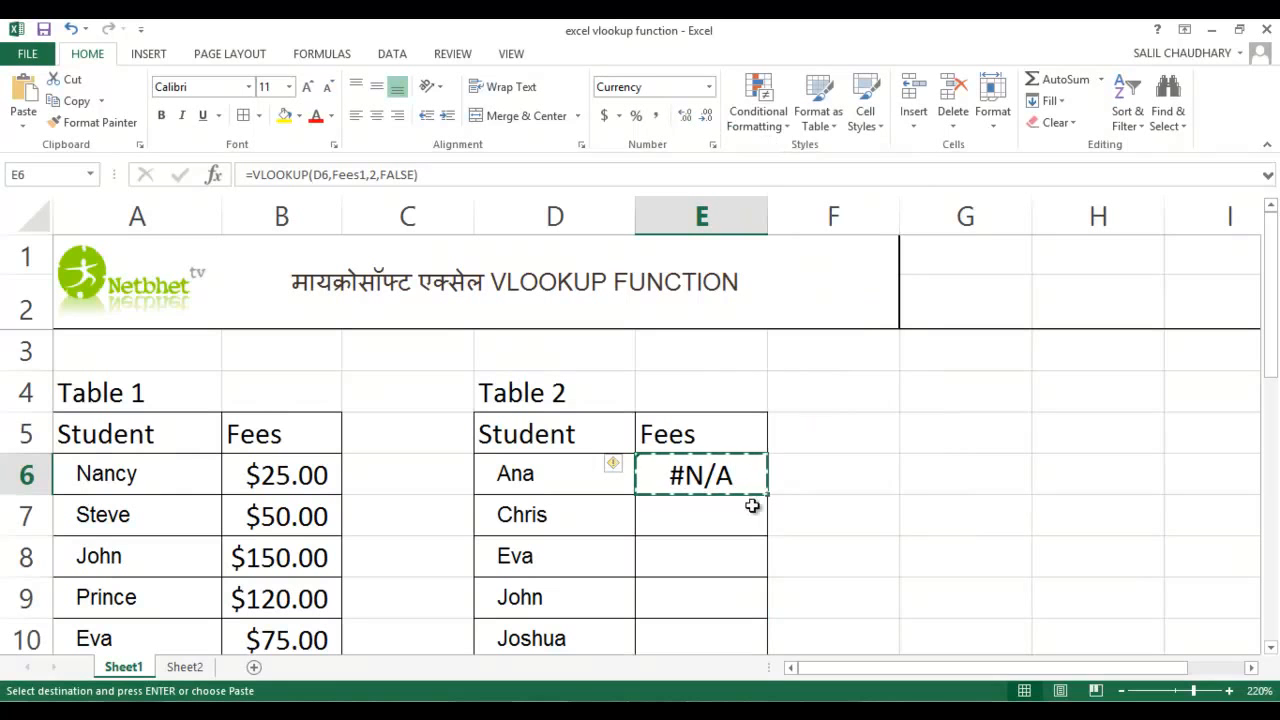
{"action": "left_click_drag", "start_coordinate": [731, 477], "coordinate": [706, 560]}
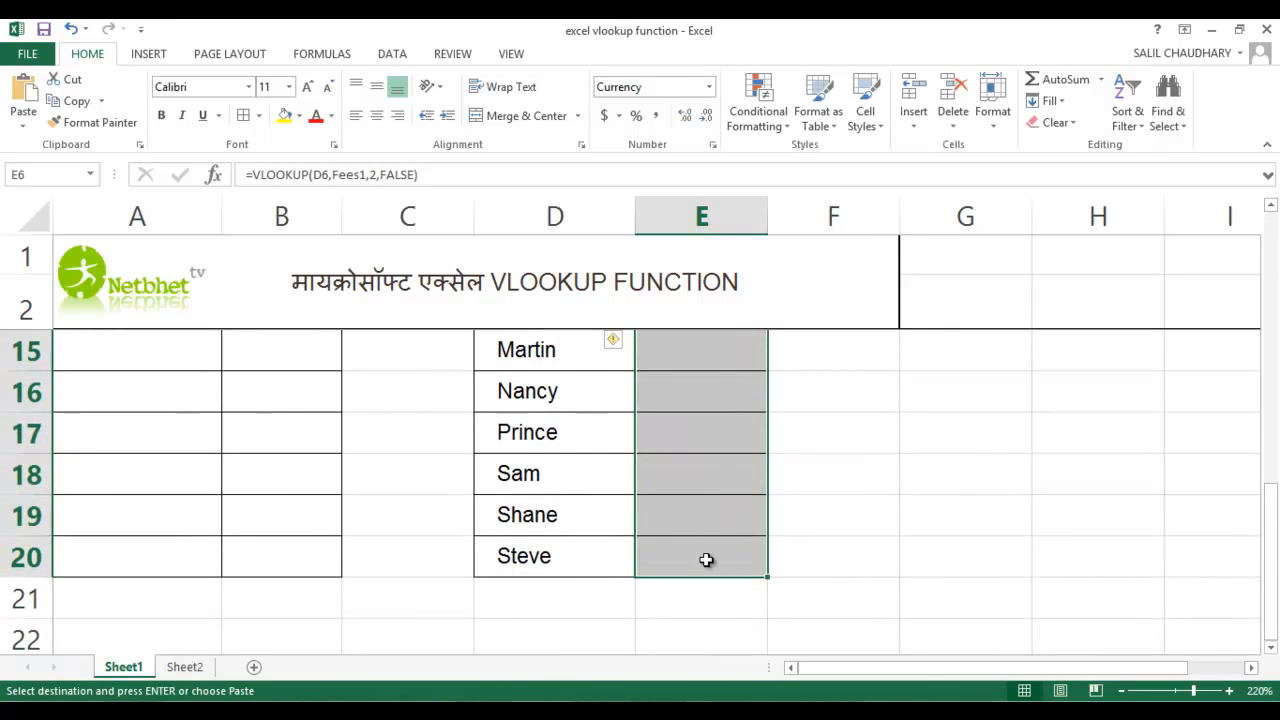
{"action": "right_click", "coordinate": [695, 472]}
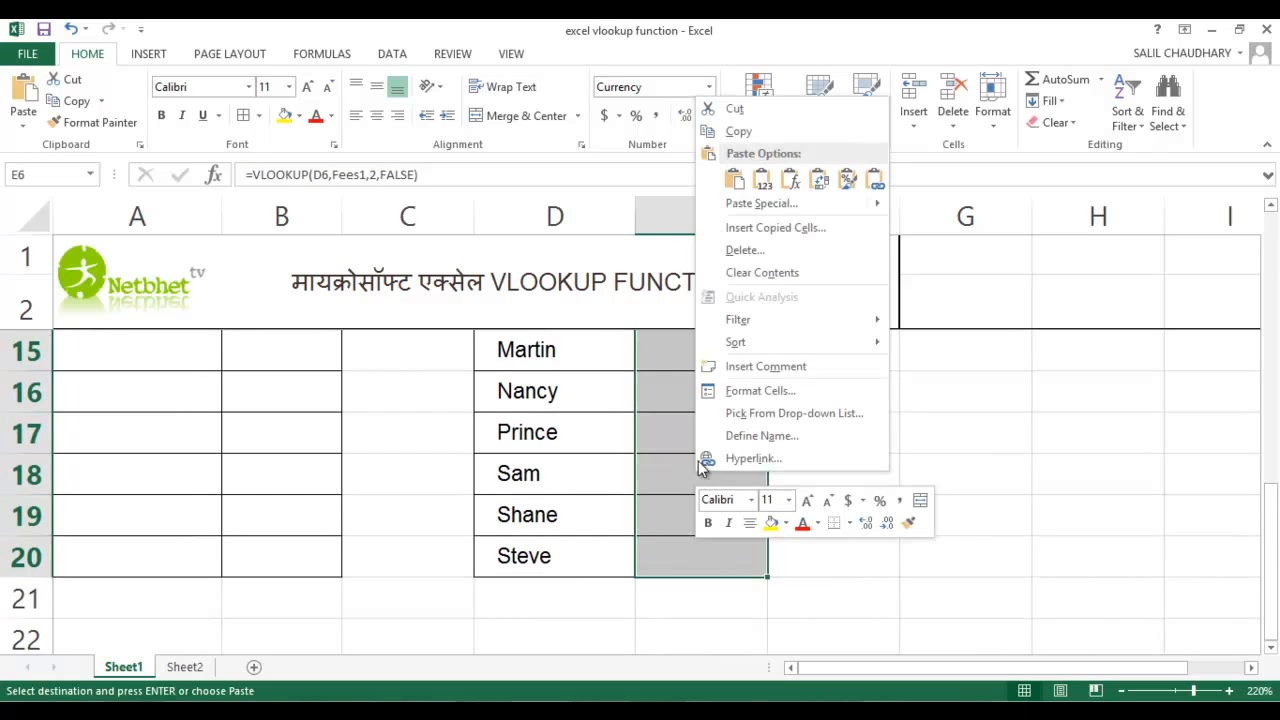
{"action": "left_click", "coordinate": [734, 178]}
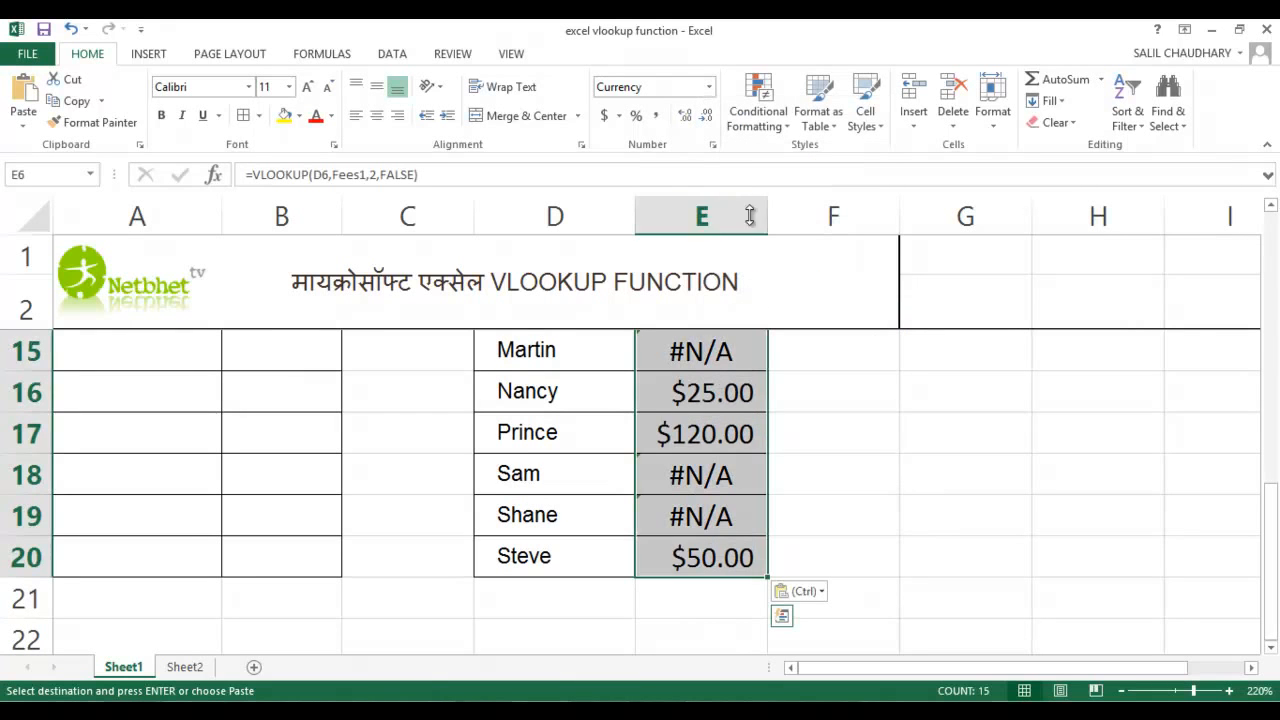
Examine the fees returned for each student in Table 2 and compare them with the names and fees in Table 1
{"action": "scroll", "coordinate": [817, 426], "scroll_direction": "up", "scroll_amount": 4}
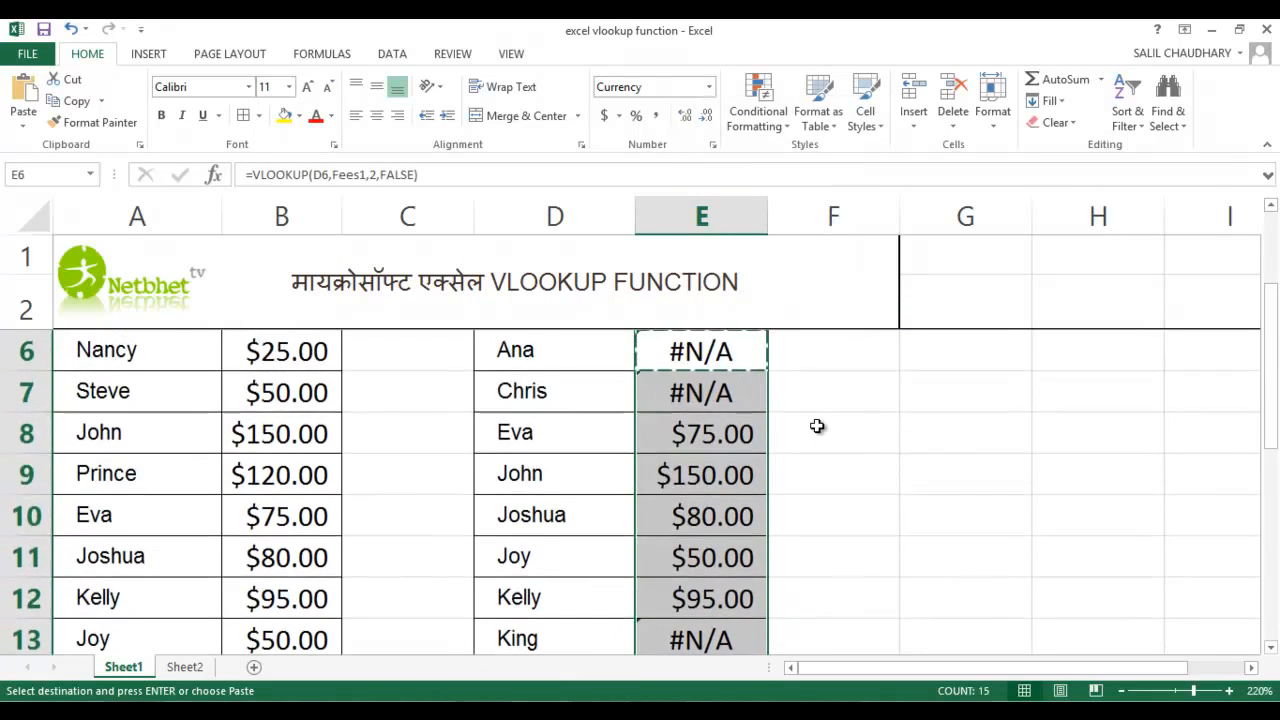
{"action": "left_click", "coordinate": [823, 476]}
{"action": "scroll", "coordinate": [646, 544], "scroll_direction": "down", "scroll_amount": 1}
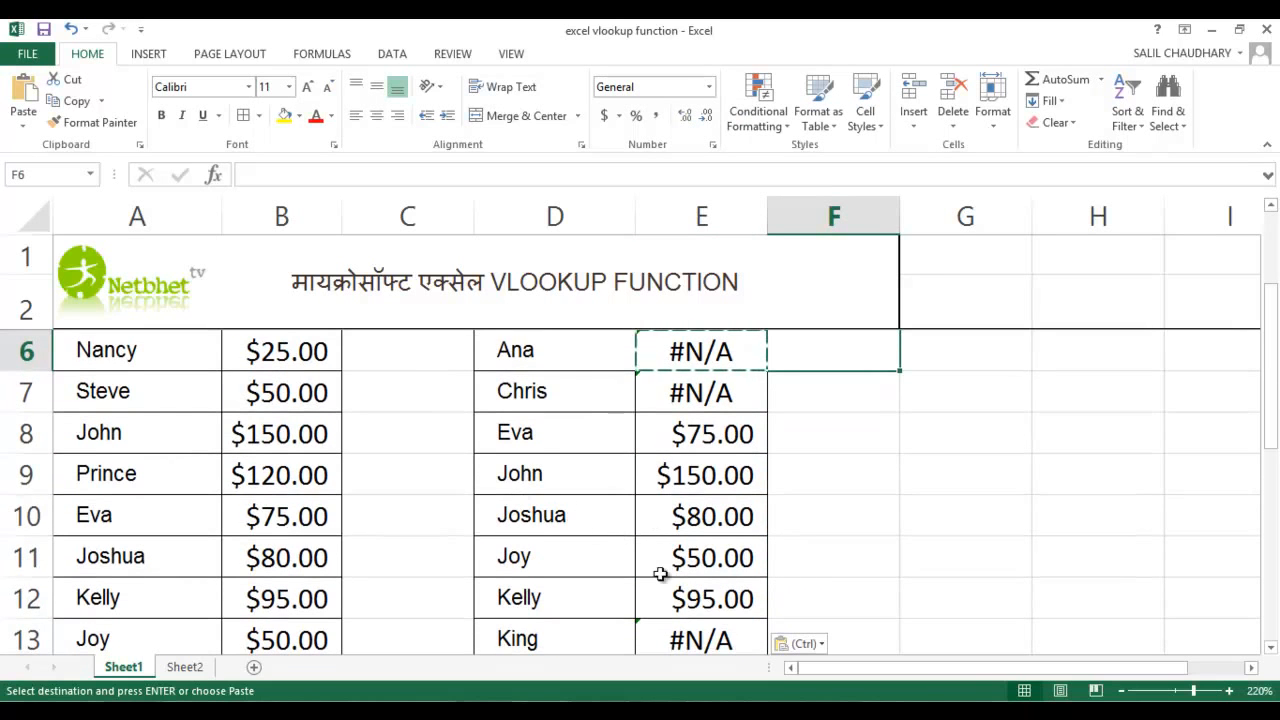
{"action": "scroll", "coordinate": [663, 571], "scroll_direction": "down", "scroll_amount": 1}
{"action": "scroll", "coordinate": [663, 540], "scroll_direction": "up", "scroll_amount": 2}
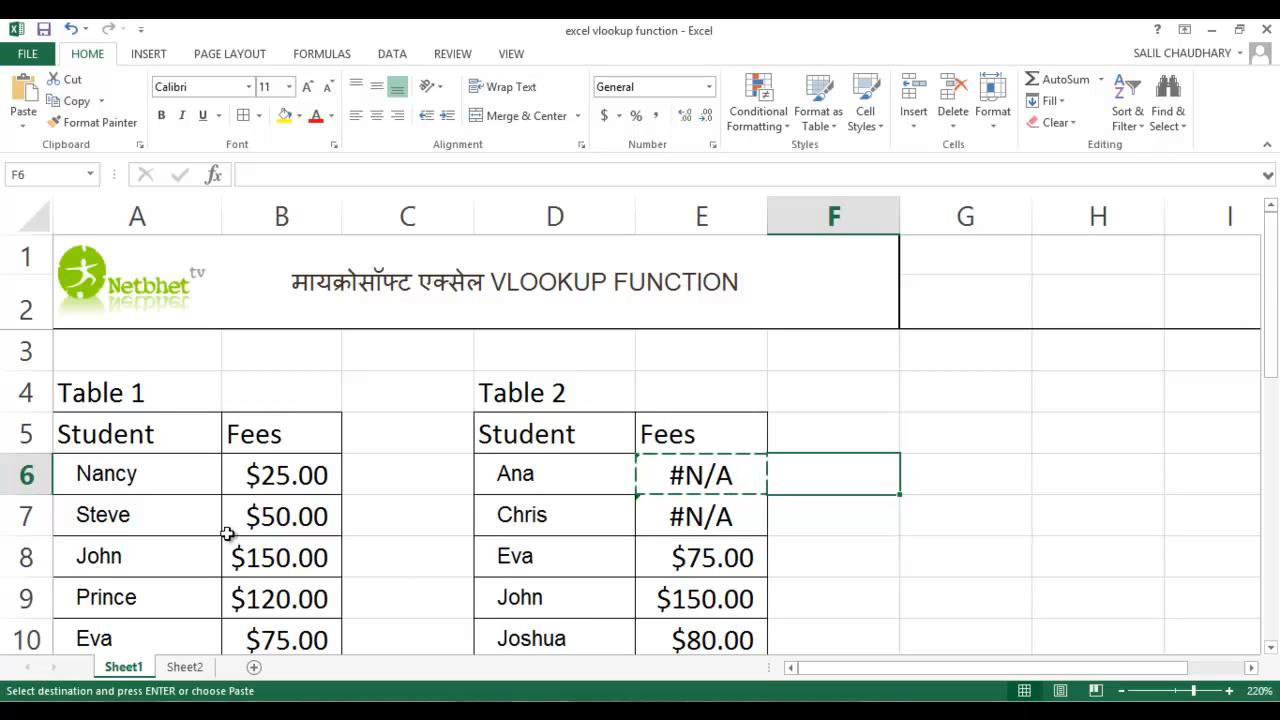
{"action": "scroll", "coordinate": [228, 533], "scroll_direction": "down", "scroll_amount": 1}
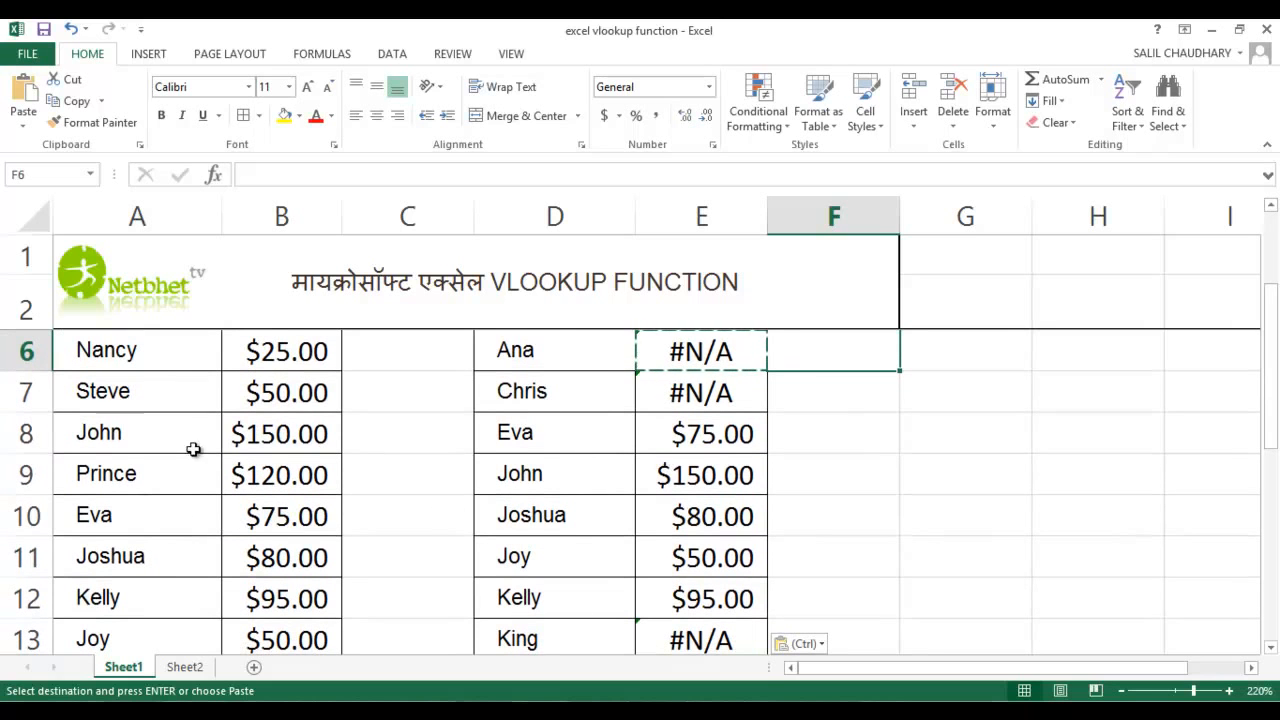
{"action": "scroll", "coordinate": [567, 477], "scroll_direction": "up", "scroll_amount": 1}
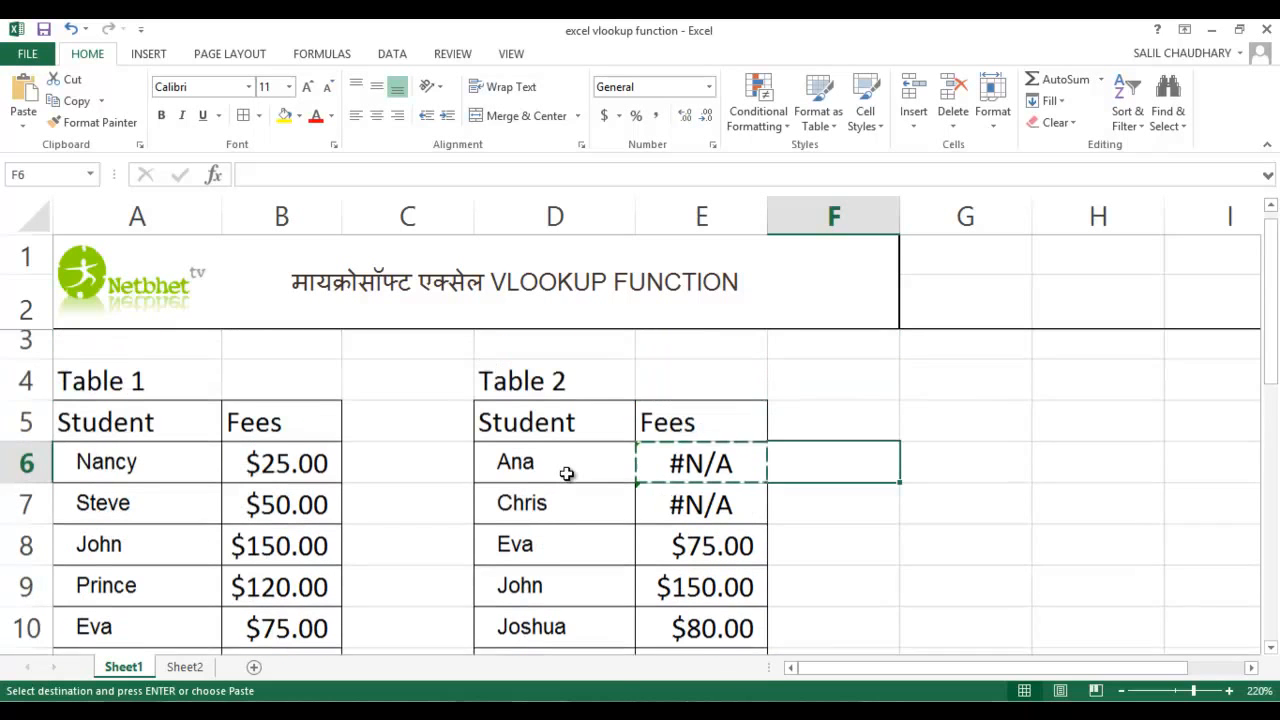
{"action": "scroll", "coordinate": [703, 490], "scroll_direction": "down", "scroll_amount": 4}
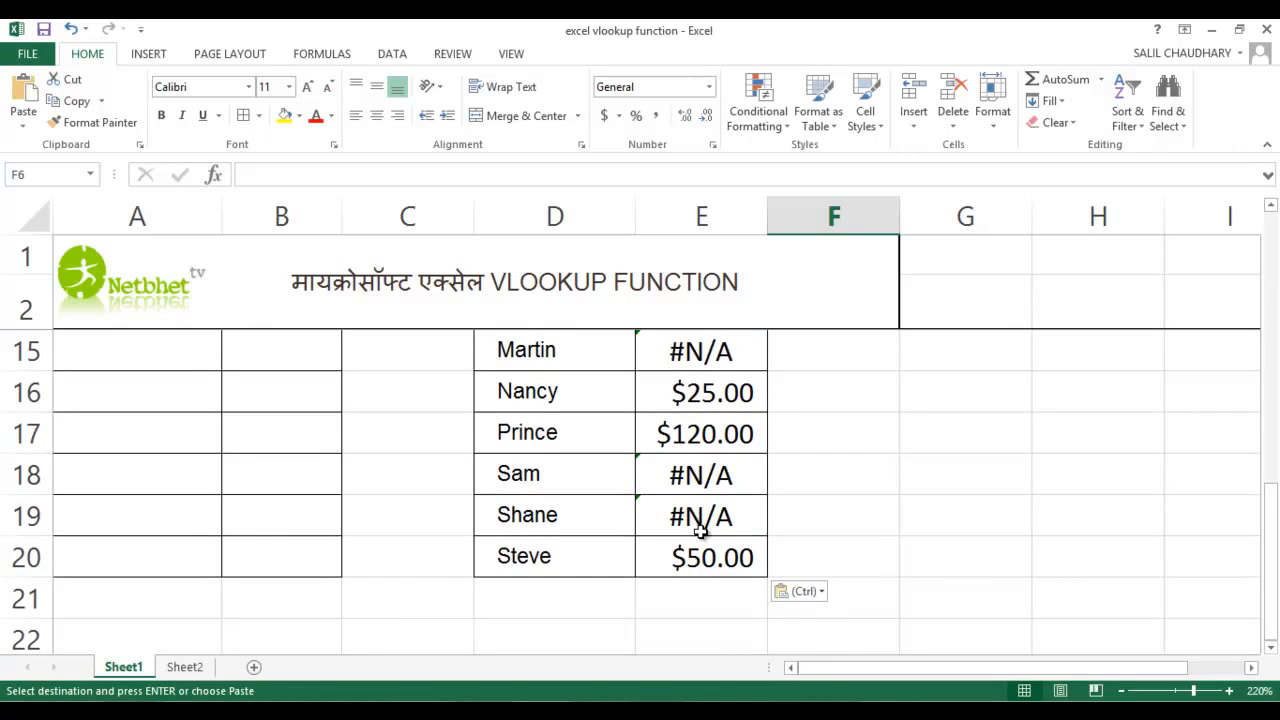
{"action": "scroll", "coordinate": [690, 530], "scroll_direction": "up", "scroll_amount": 3}
{"action": "scroll", "coordinate": [700, 533], "scroll_direction": "up", "scroll_amount": 1}
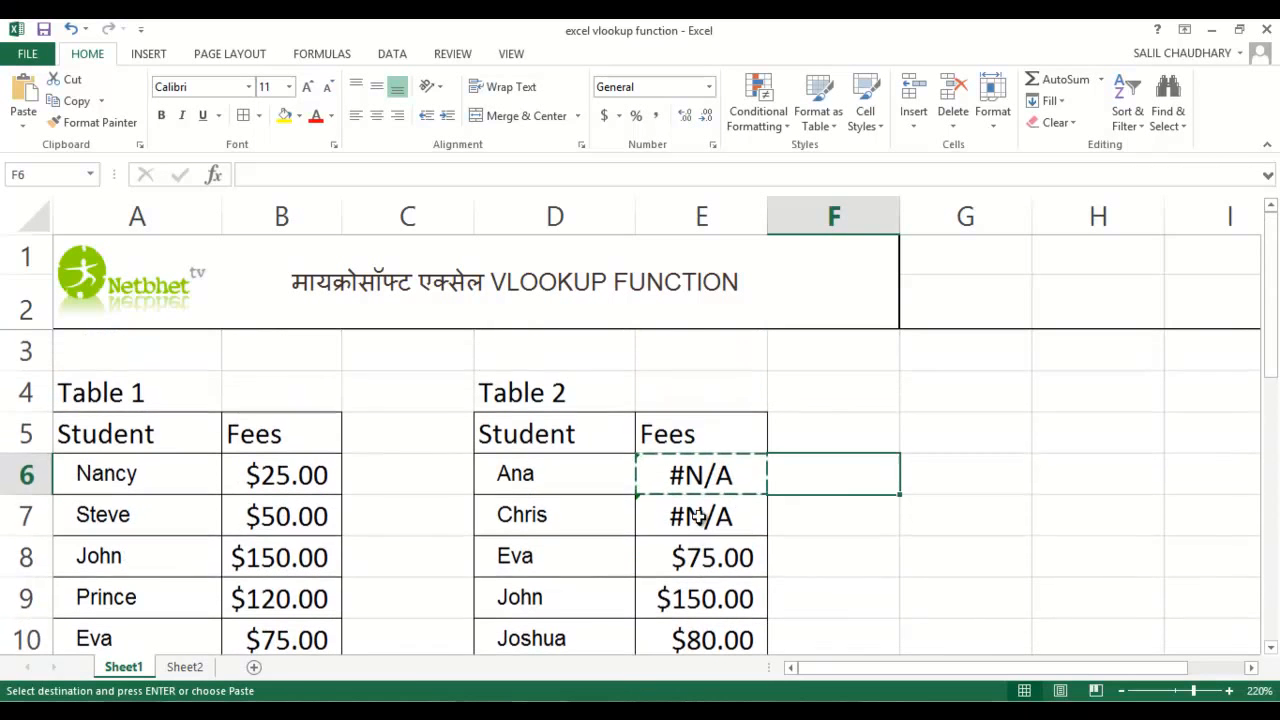
{"action": "left_click", "coordinate": [849, 514]}
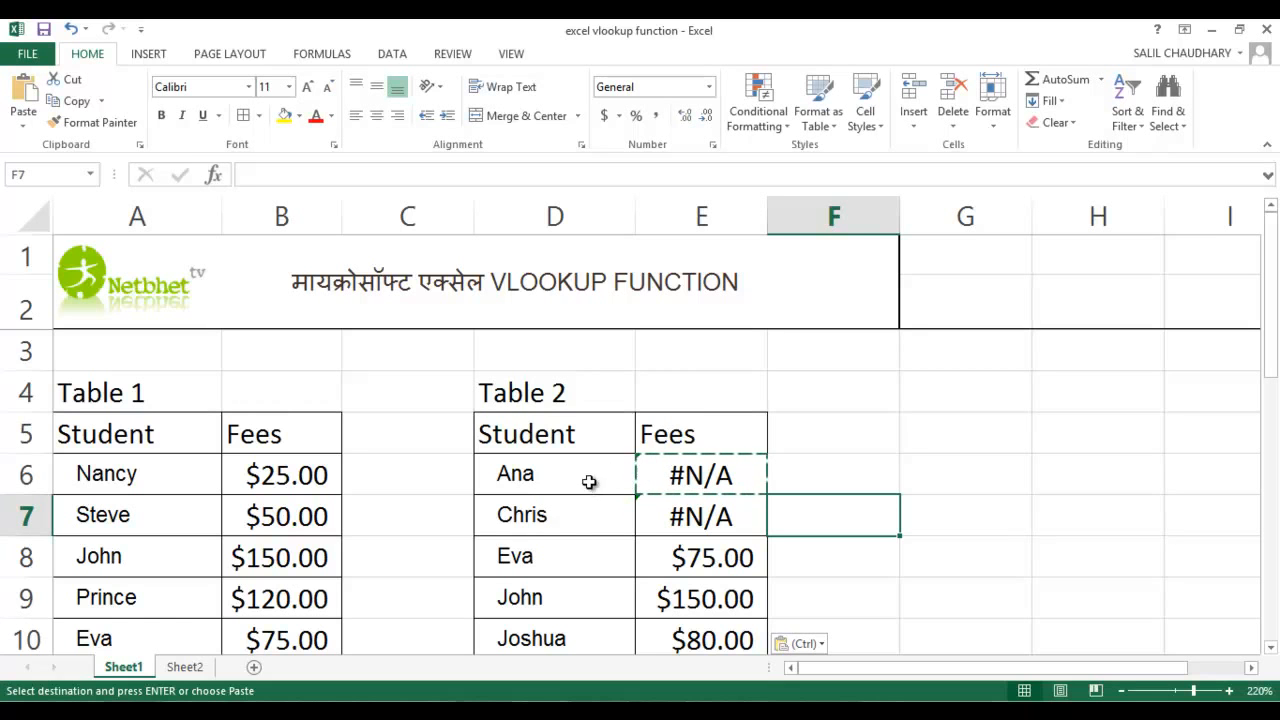
{"action": "scroll", "coordinate": [584, 518], "scroll_direction": "down", "scroll_amount": 2}
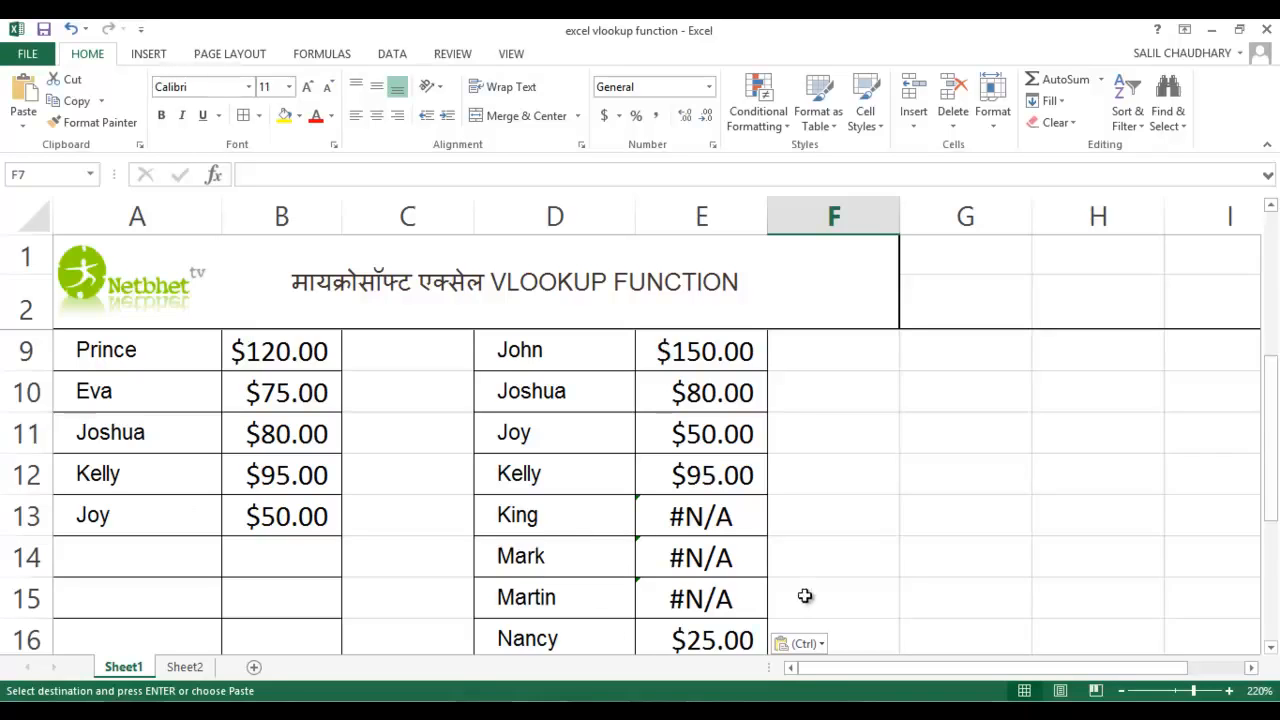
{"action": "scroll", "coordinate": [791, 549], "scroll_direction": "up", "scroll_amount": 2}
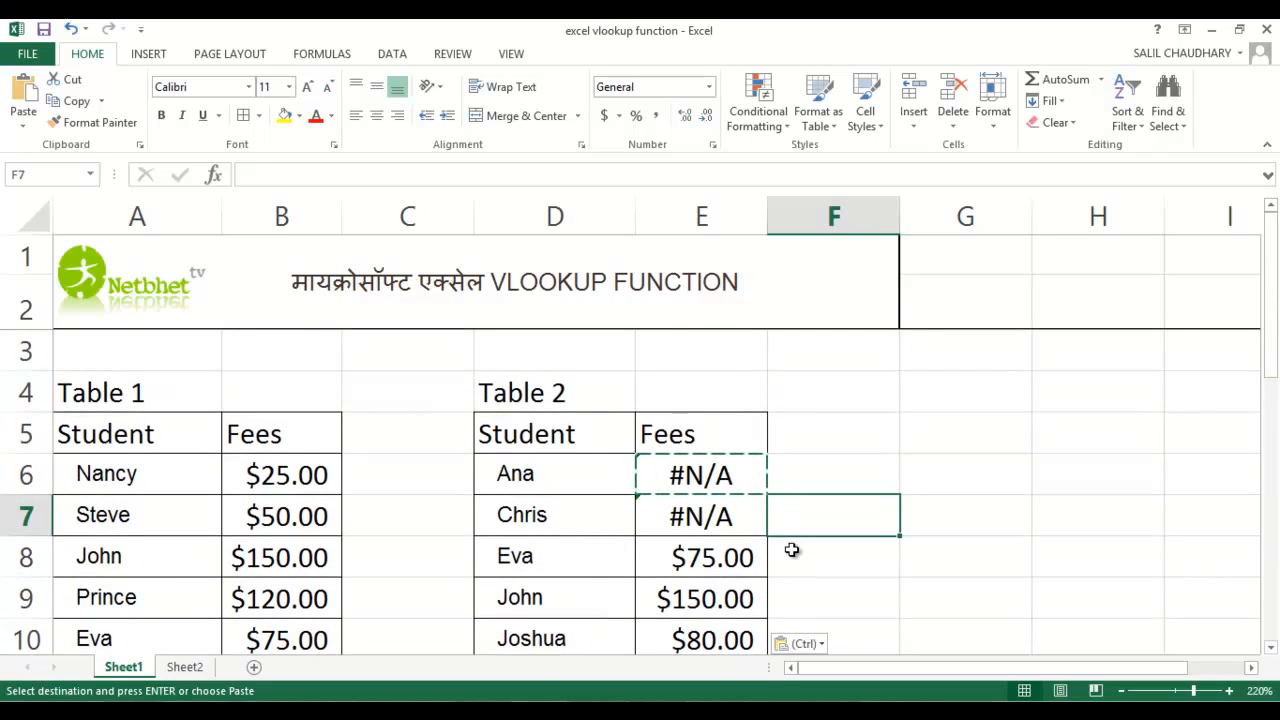
{"action": "left_click", "coordinate": [858, 432]}
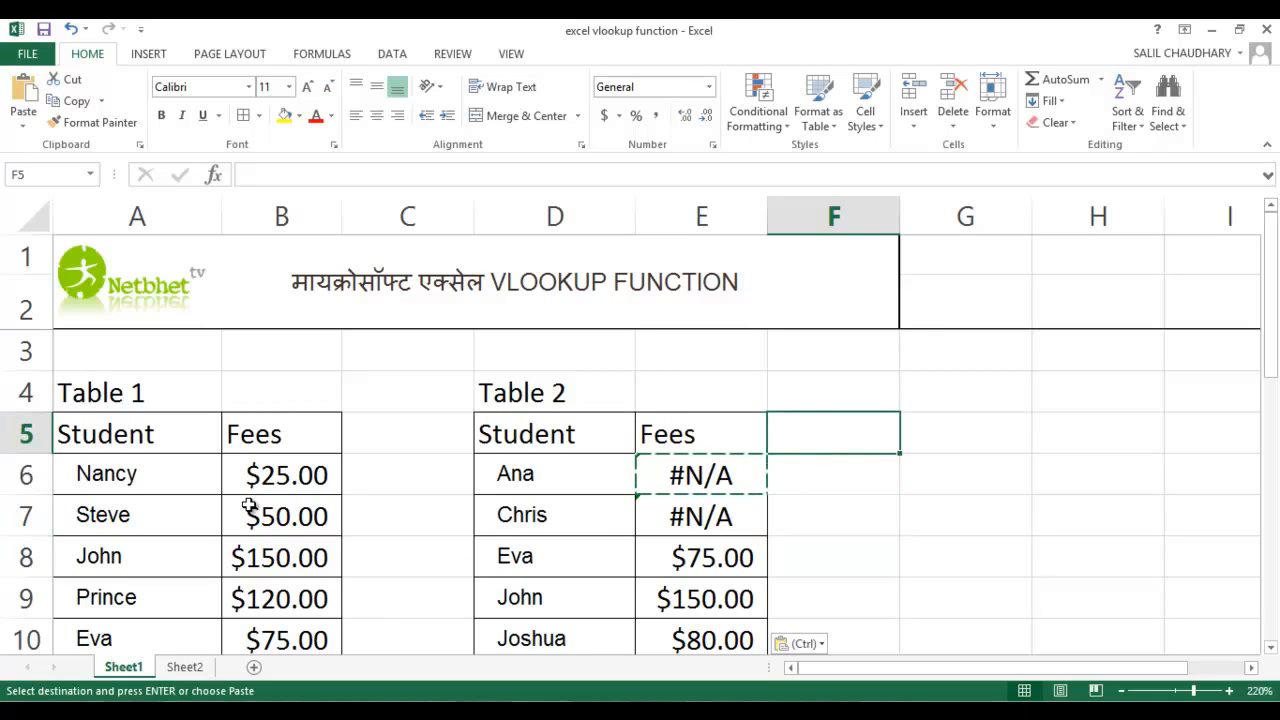
Open Sheet2 and inspect the Fees Paid and Balance Fees entries in the first student row of Table 1
{"action": "left_click", "coordinate": [185, 670]}
{"action": "left_click", "coordinate": [288, 463]}
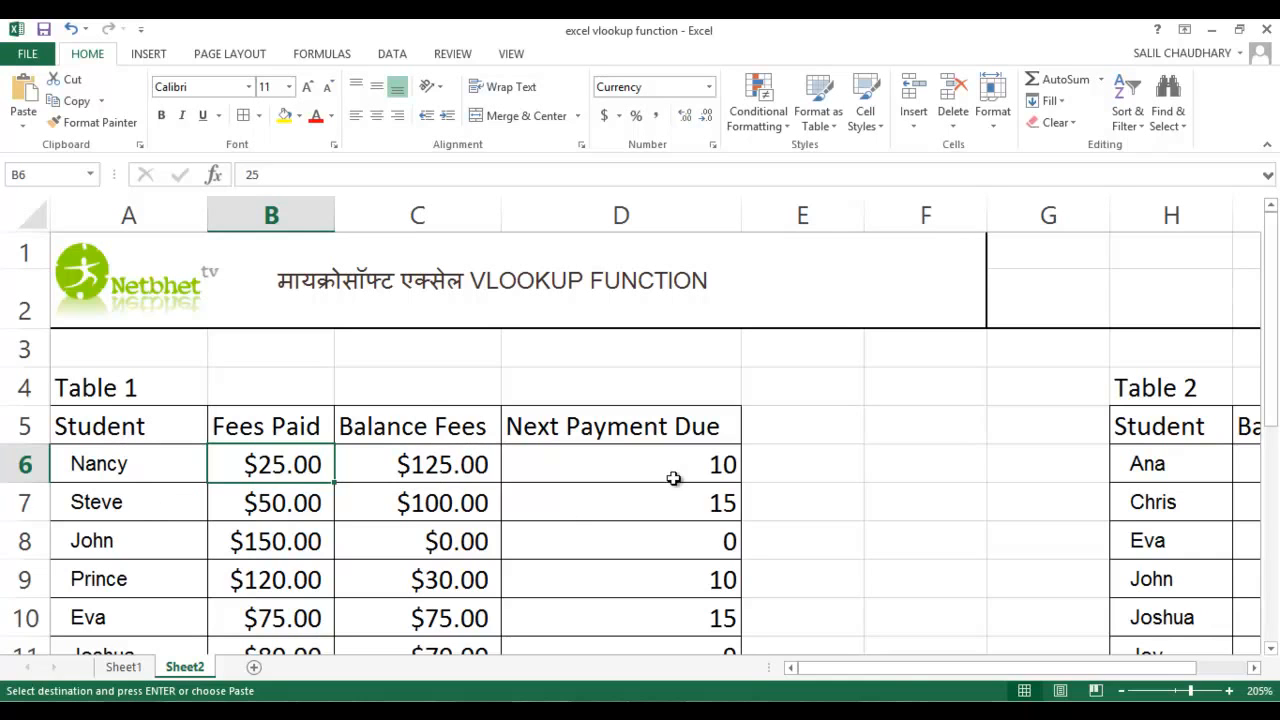
{"action": "left_click", "coordinate": [441, 464]}
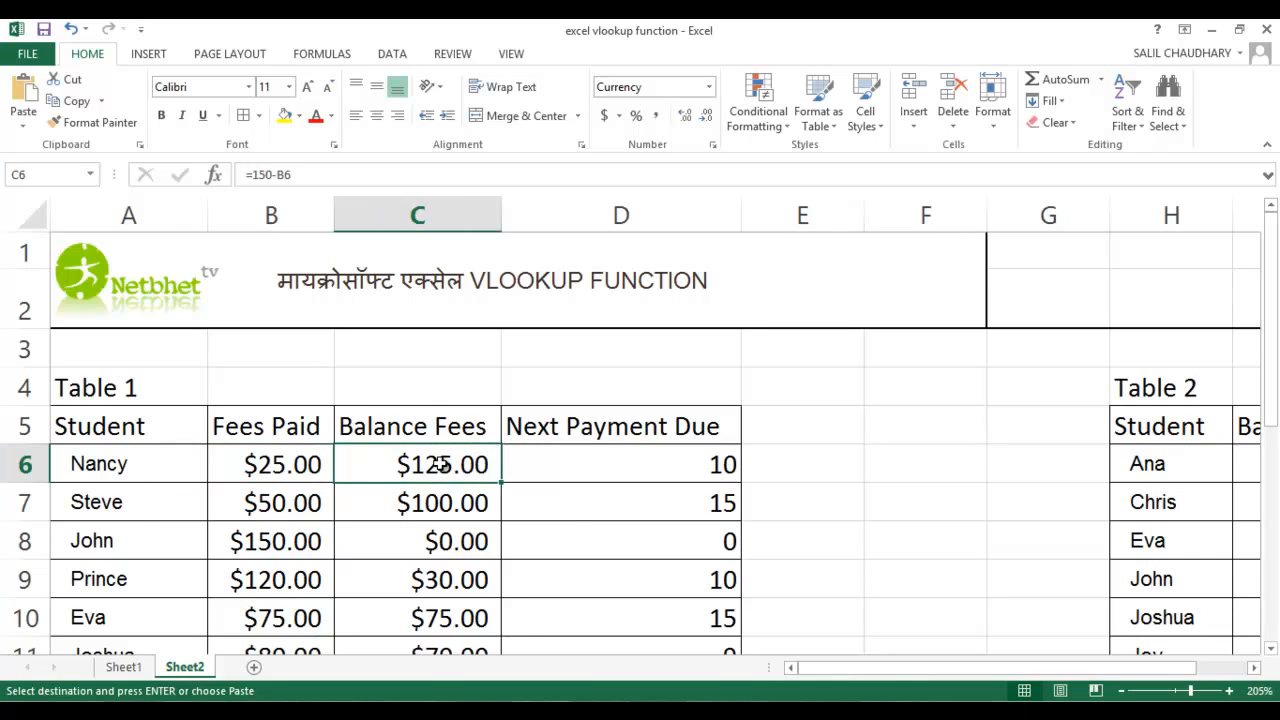
Examine the Next Payment Due column of Table 1 and the Balance Fees column of Table 2
{"action": "left_click", "coordinate": [633, 427]}
{"action": "left_click", "coordinate": [656, 469]}
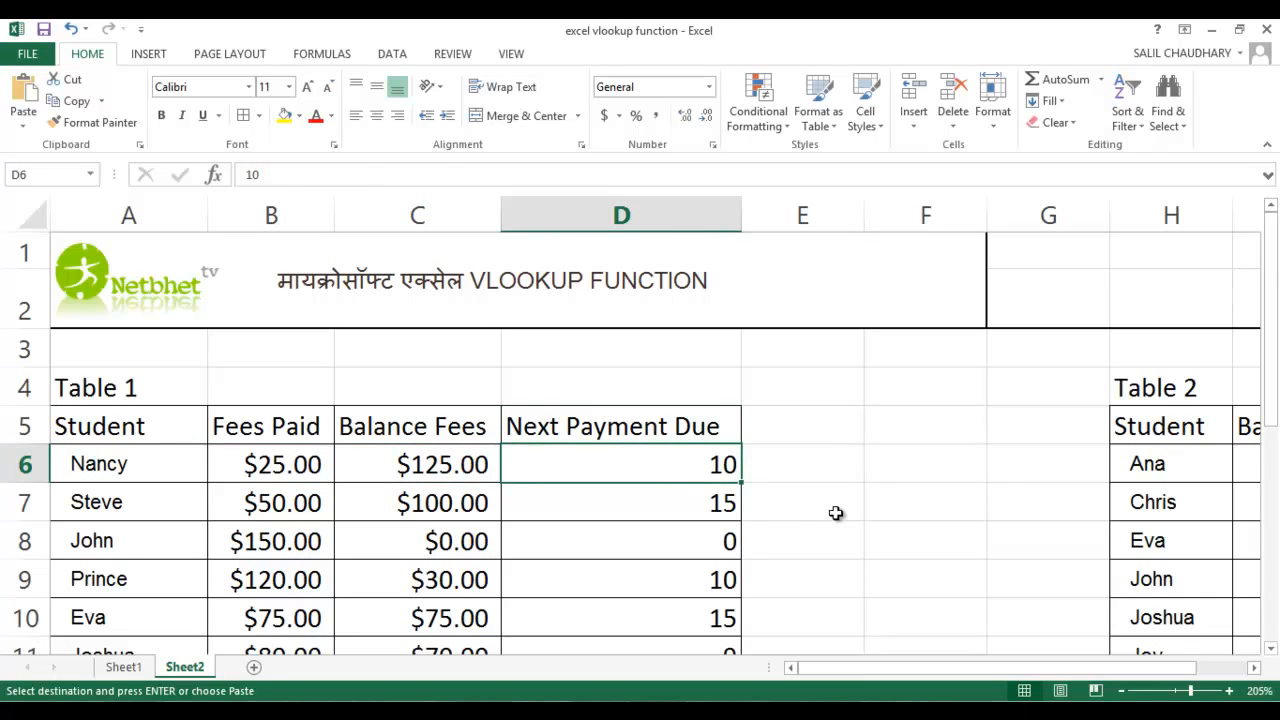
{"action": "scroll", "coordinate": [834, 507], "scroll_direction": "down", "scroll_amount": 1}
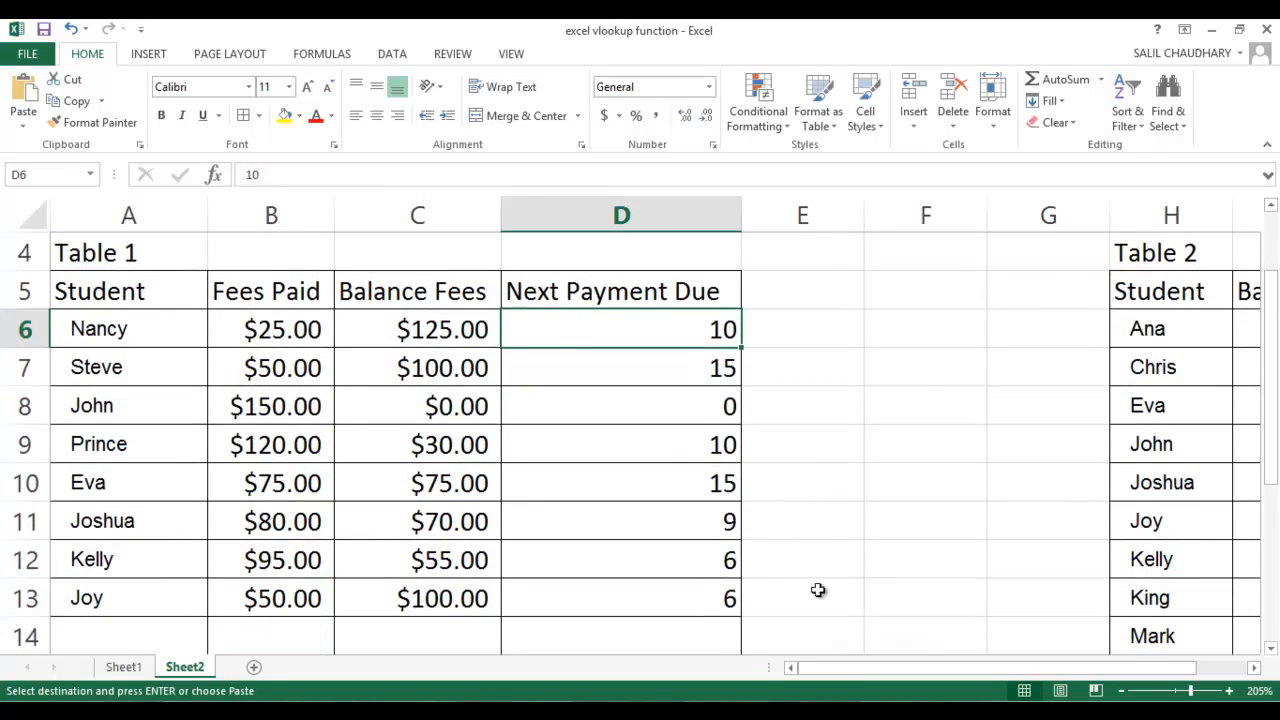
{"action": "scroll", "coordinate": [826, 562], "scroll_direction": "up", "scroll_amount": 1}
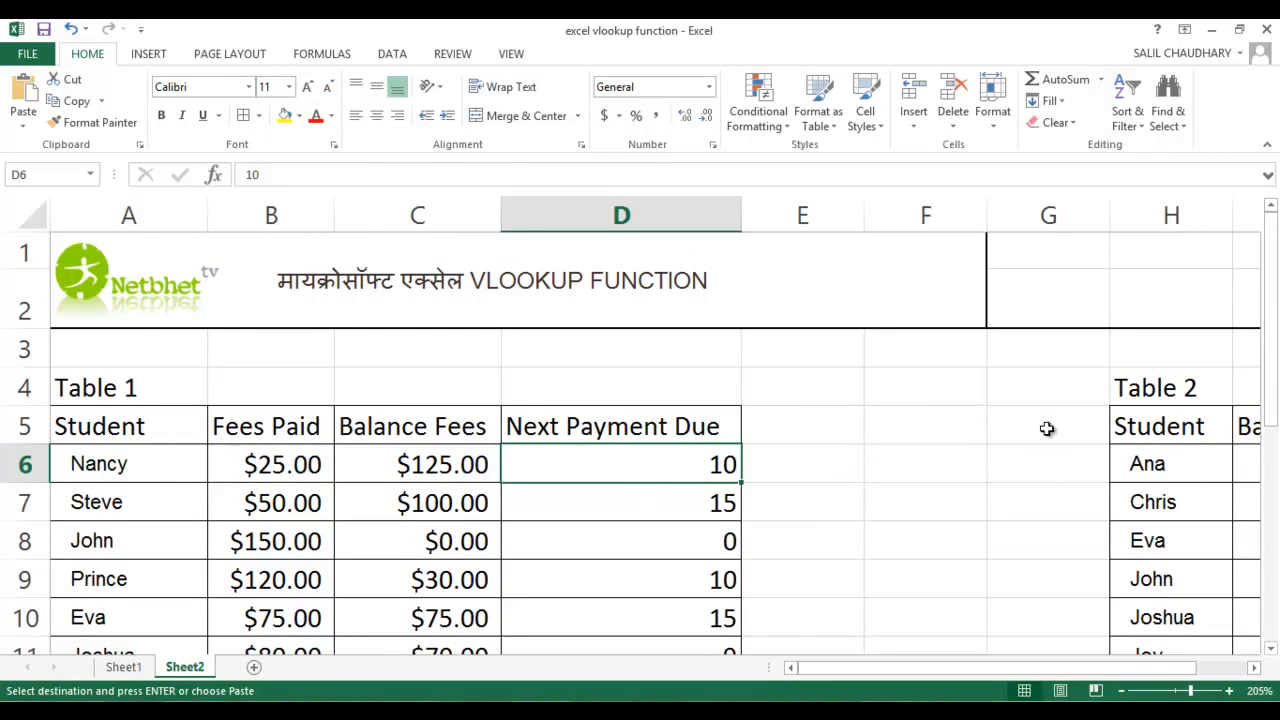
{"action": "left_click", "coordinate": [1188, 418]}
{"action": "key", "text": "Right"}
{"action": "key", "text": "Right"}
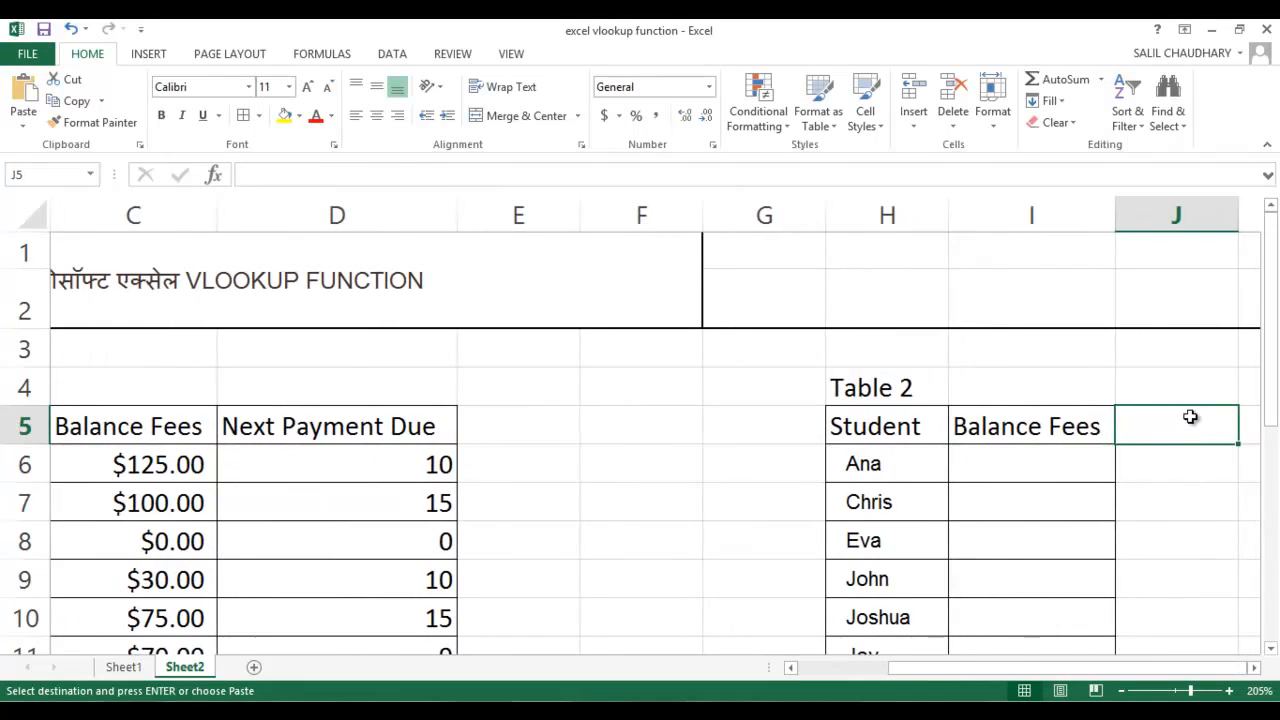
{"action": "left_click", "coordinate": [1042, 456]}
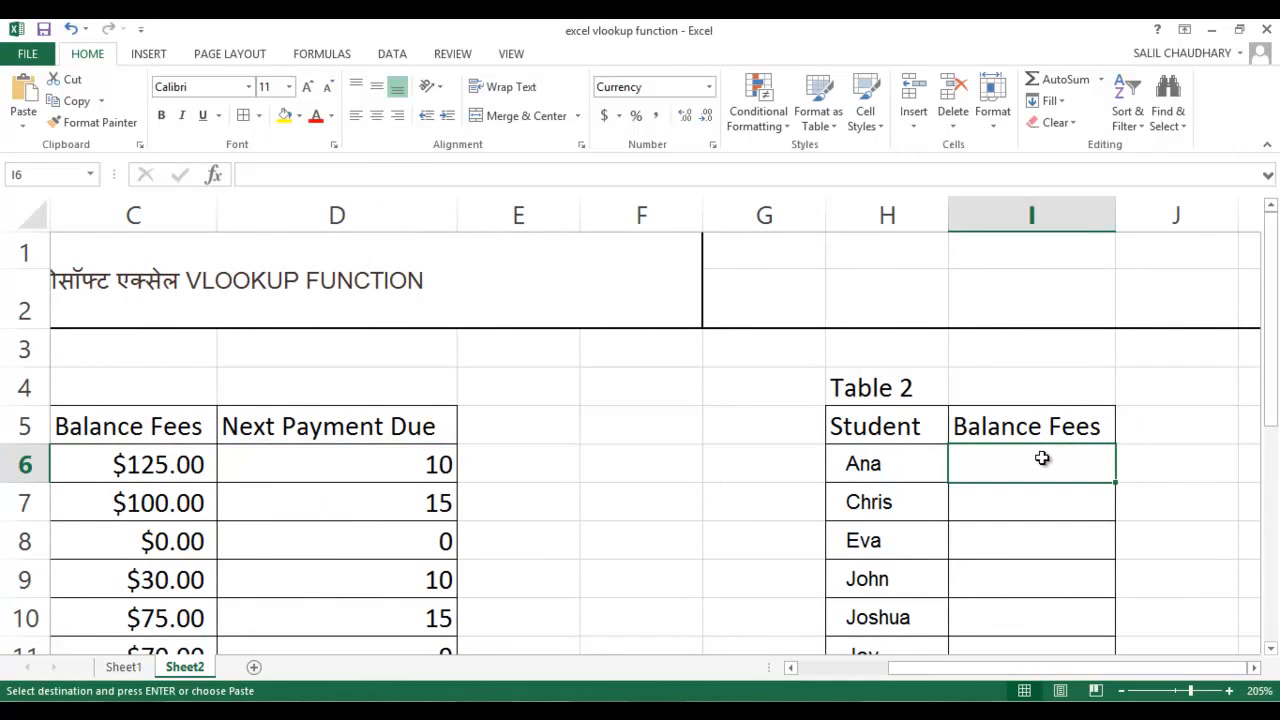
{"action": "scroll", "coordinate": [1042, 458], "scroll_direction": "down", "scroll_amount": 4}
{"action": "scroll", "coordinate": [1043, 457], "scroll_direction": "up", "scroll_amount": 4}
{"action": "left_click", "coordinate": [1047, 425]}
Define the name Balance for the whole of Table 1, range A5:D20 on Sheet2, with workbook scope
{"action": "key", "text": "Left"}
{"action": "key", "text": "Left"}
{"action": "key", "text": "Left"}
{"action": "key", "text": "Left"}
{"action": "key", "text": "Left"}
{"action": "key", "text": "Left"}
{"action": "key", "text": "Left"}
{"action": "key", "text": "Left"}
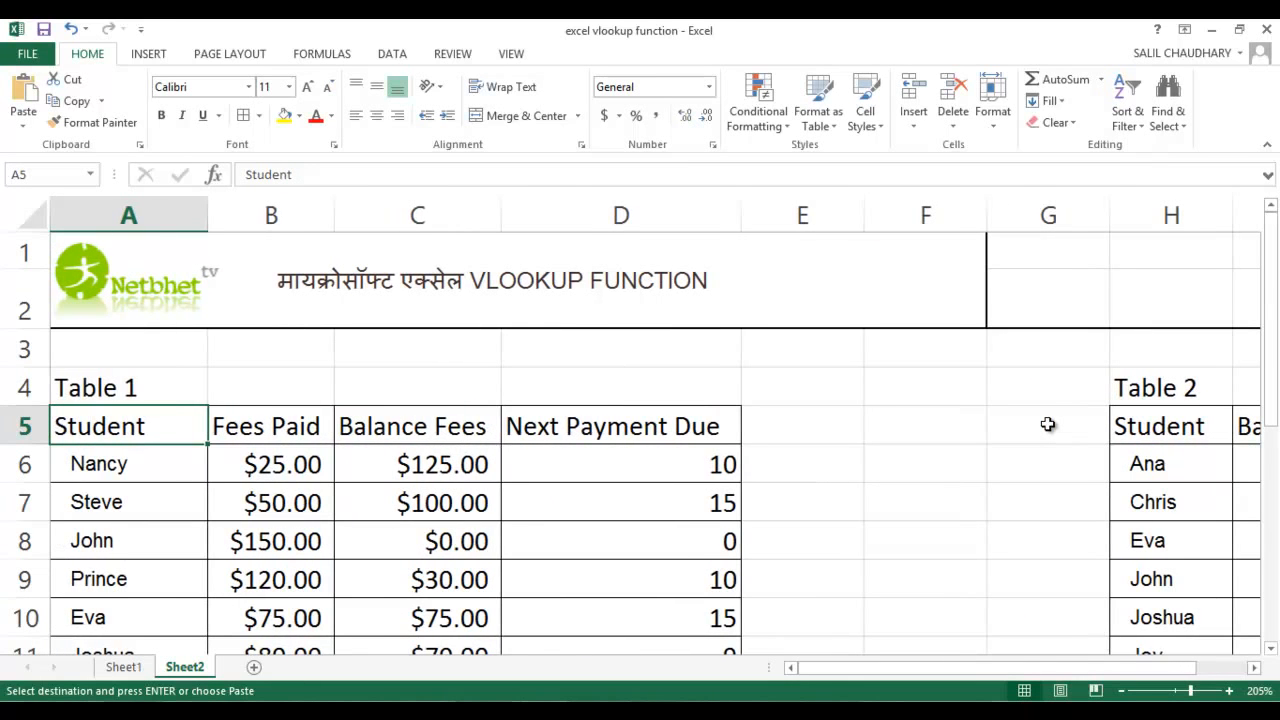
{"action": "key", "text": "shift+Right"}
{"action": "key", "text": "shift+Right"}
{"action": "key", "text": "shift+Right"}
{"action": "key", "text": "shift+Right"}
{"action": "key", "text": "shift+Left"}
{"action": "key", "text": "shift+Down"}
{"action": "key", "text": "shift+Down"}
{"action": "key", "text": "shift+Down"}
{"action": "key", "text": "shift+Down"}
{"action": "key", "text": "shift+Down"}
{"action": "key", "text": "shift+Down"}
{"action": "key", "text": "shift+Down"}
{"action": "key", "text": "shift+Down"}
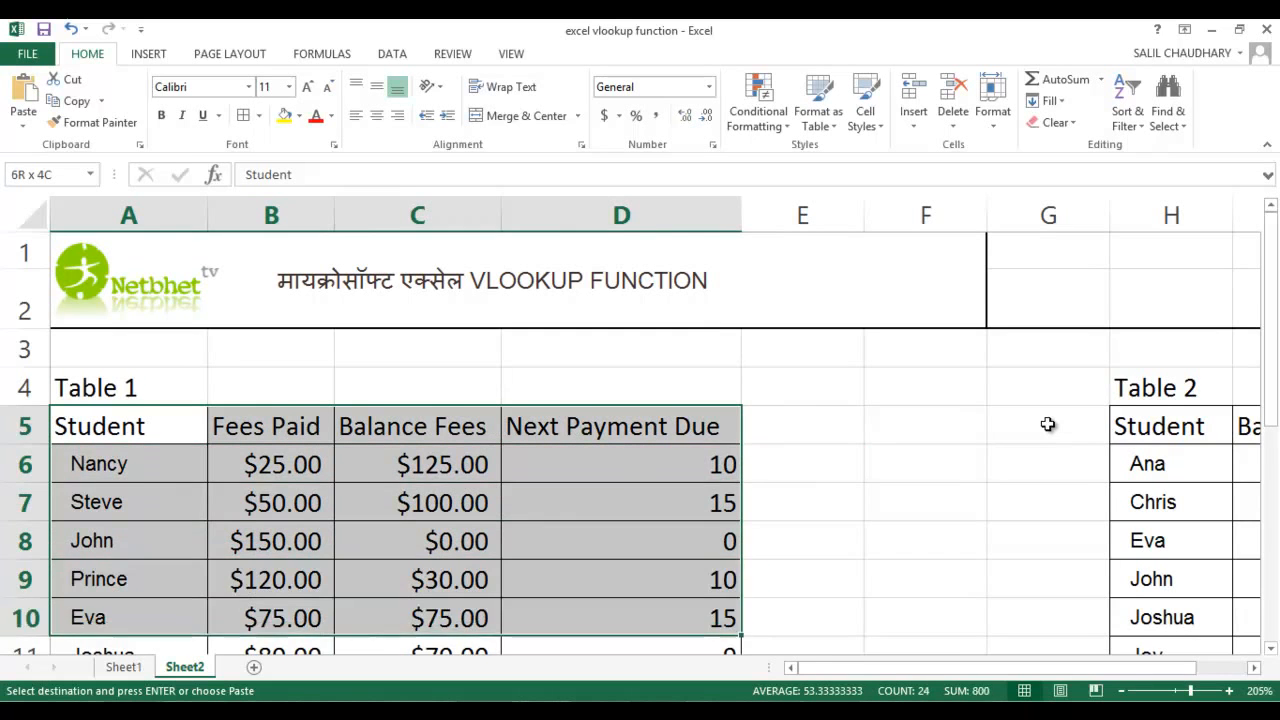
{"action": "key", "text": "shift+Down"}
{"action": "key", "text": "shift+Down"}
{"action": "key", "text": "shift+Down"}
{"action": "key", "text": "shift+Down"}
{"action": "key", "text": "shift+Down"}
{"action": "key", "text": "shift+Down"}
{"action": "key", "text": "shift+Down"}
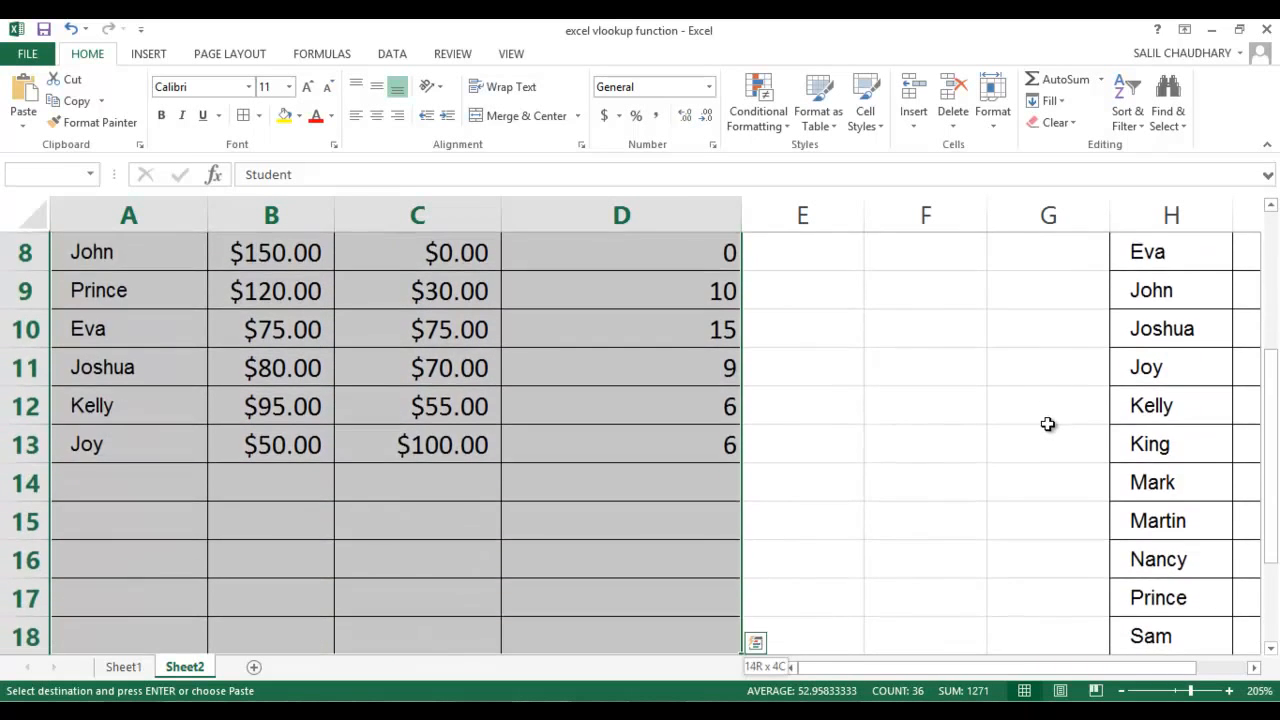
{"action": "key", "text": "shift+Down"}
{"action": "key", "text": "shift+Down"}
{"action": "key", "text": "shift+Up"}
{"action": "key", "text": "shift+Up"}
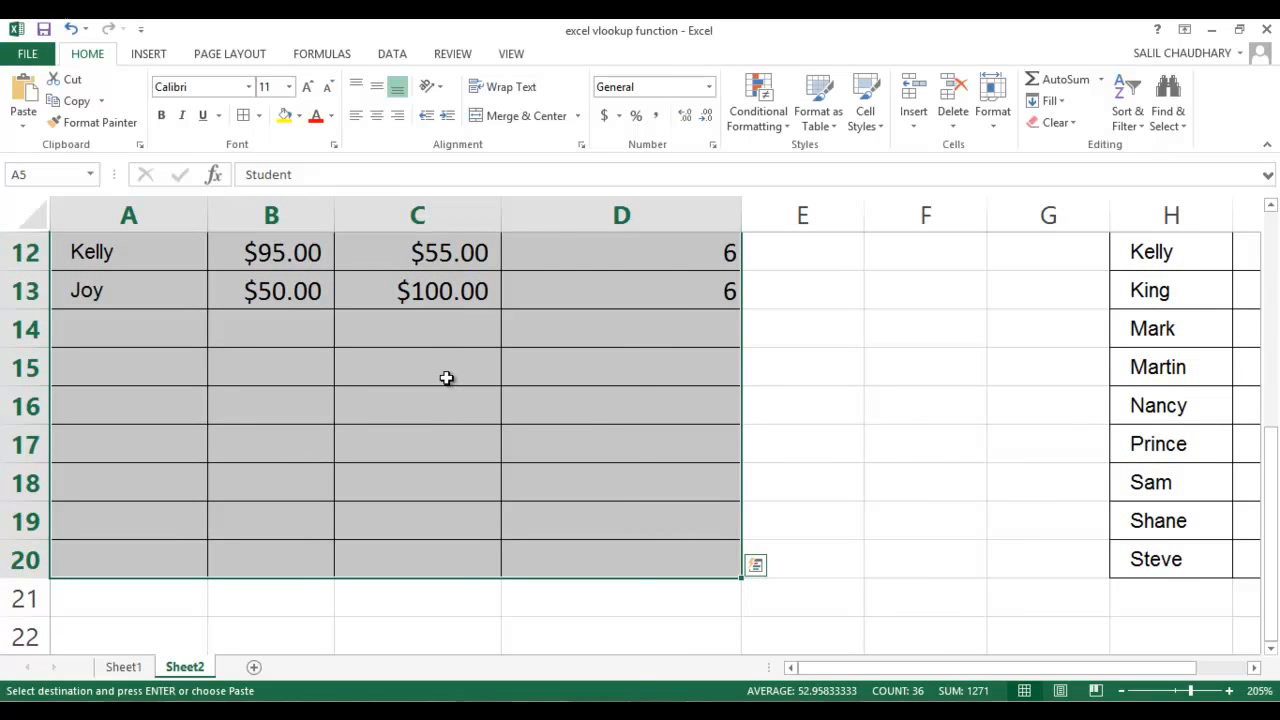
{"action": "right_click", "coordinate": [448, 380]}
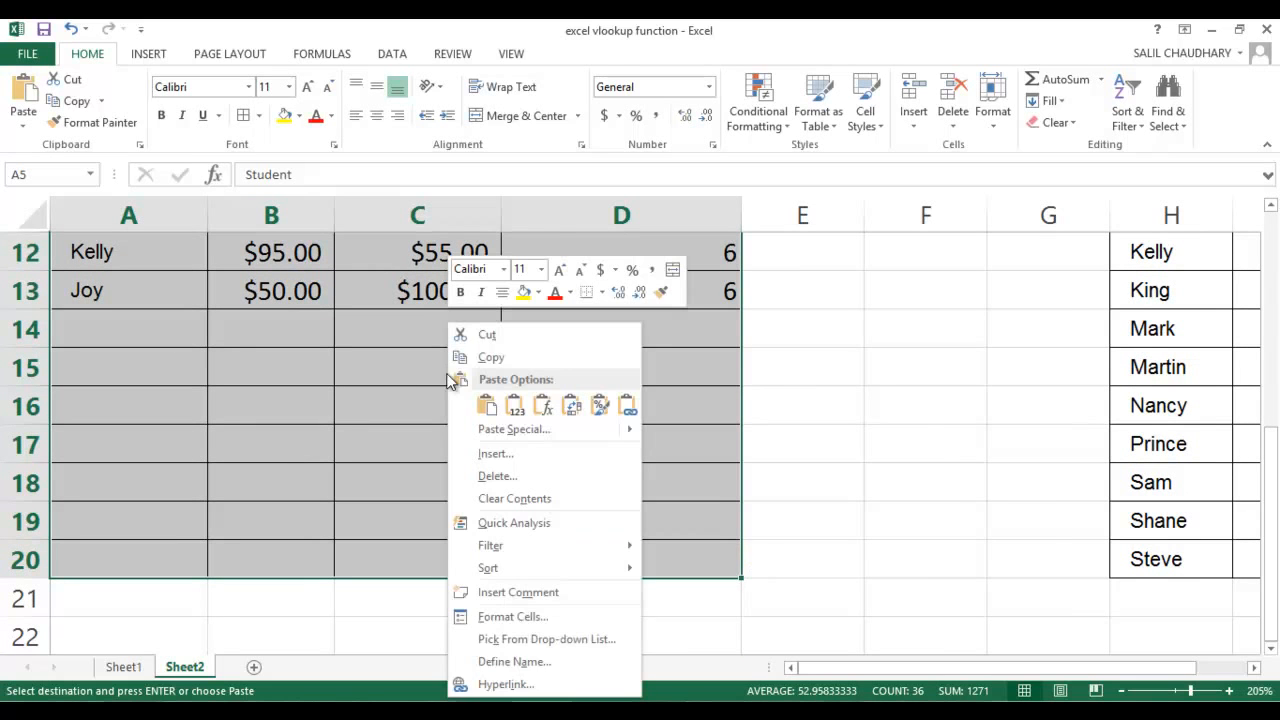
{"action": "left_click", "coordinate": [546, 663]}
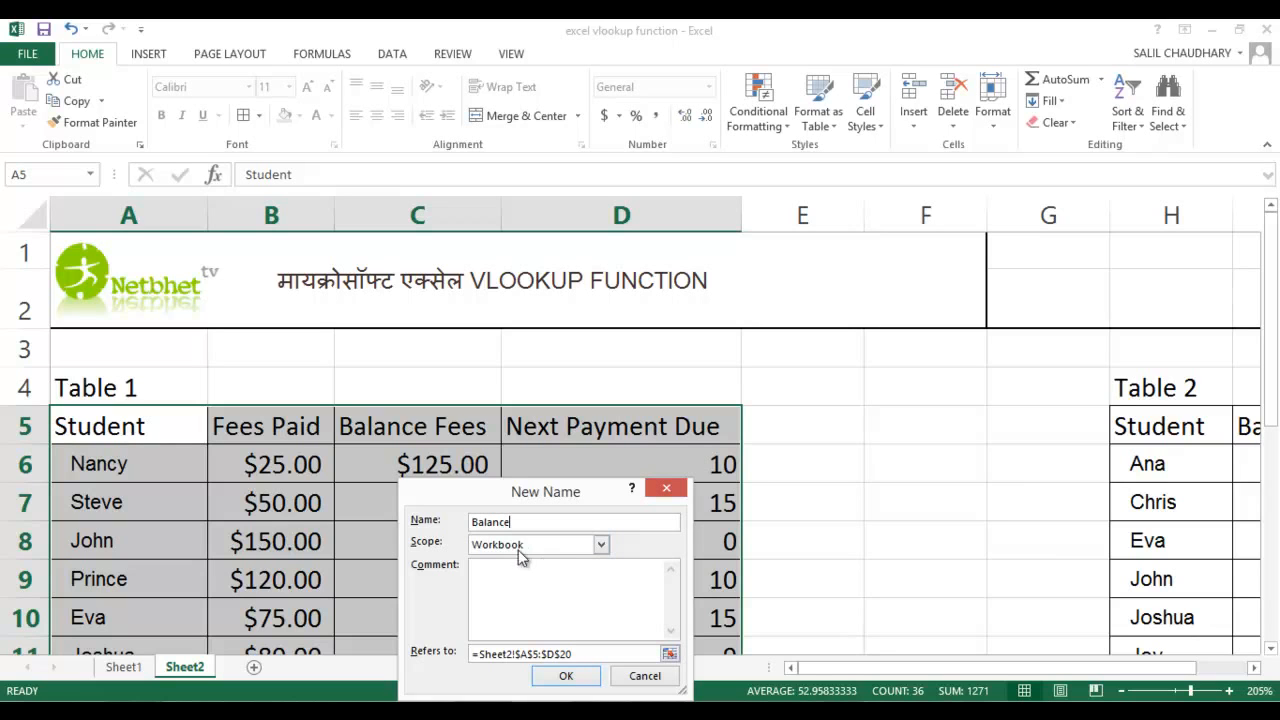
{"action": "left_click", "coordinate": [563, 677]}
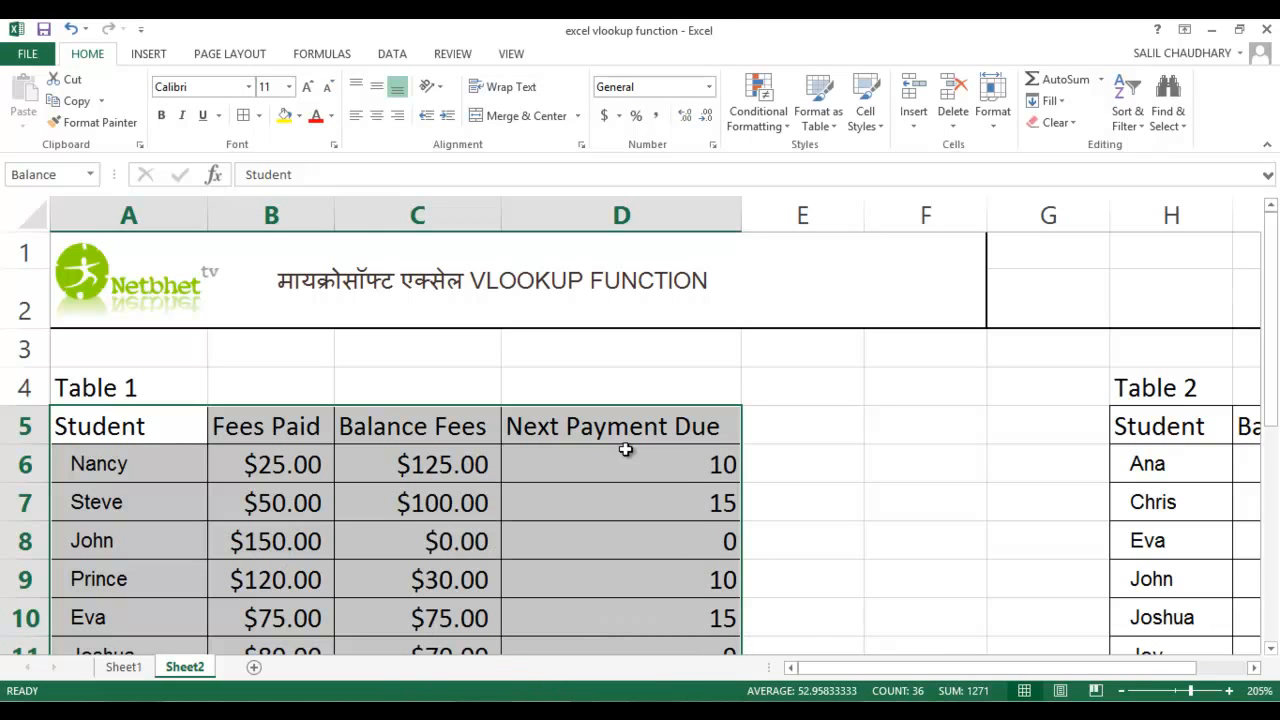
Insert the VLOOKUP function in I6, the first Balance Fees cell of Table 2
{"action": "left_click", "coordinate": [1165, 425]}
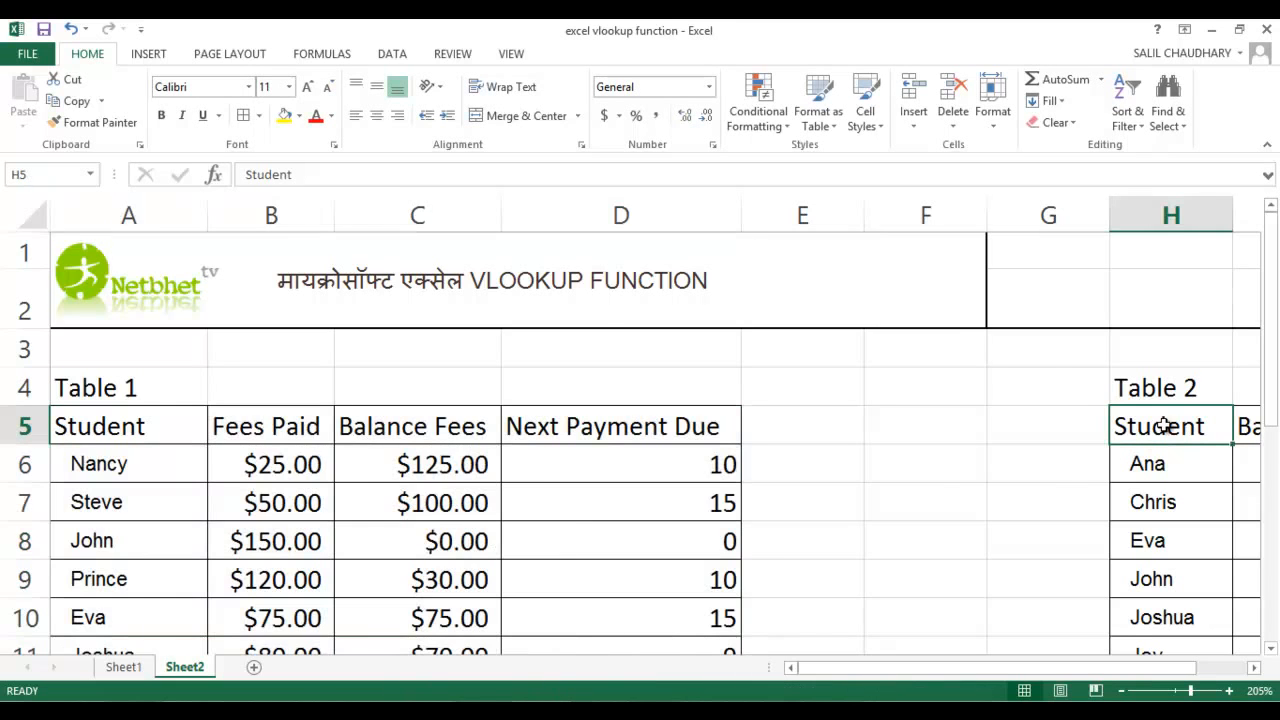
{"action": "key", "text": "Right"}
{"action": "key", "text": "Down"}
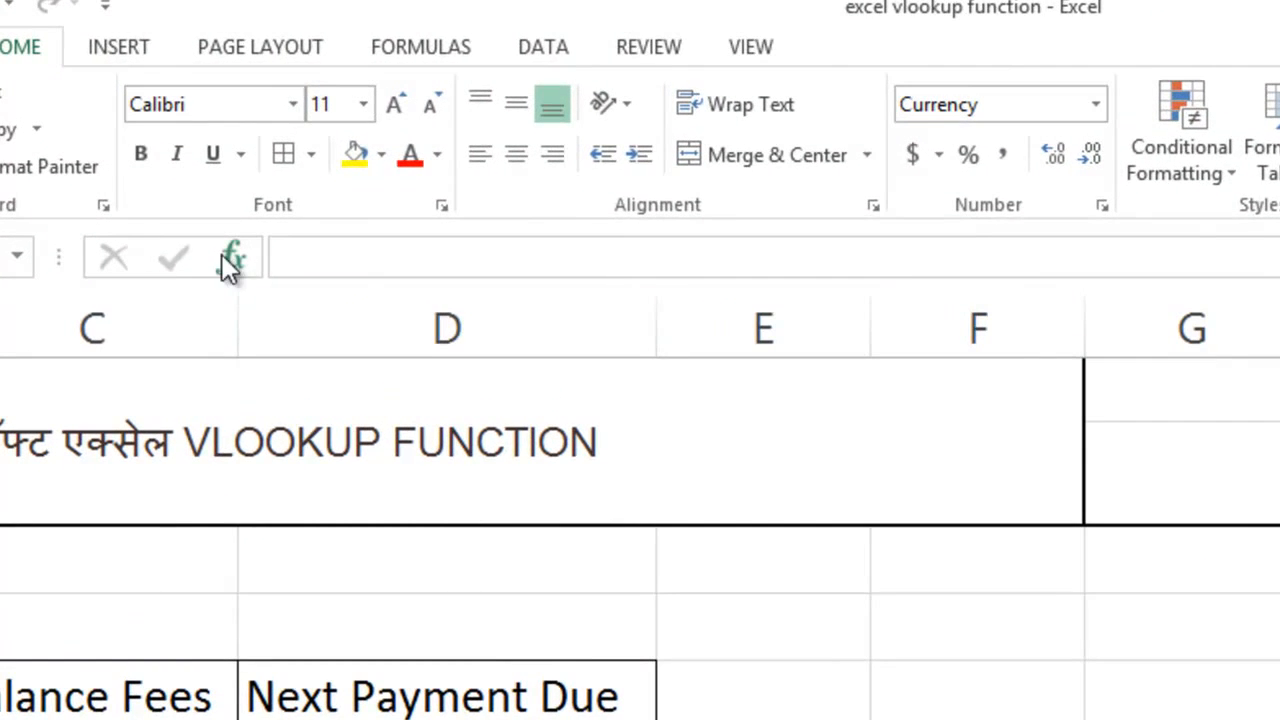
{"action": "left_click", "coordinate": [146, 163]}
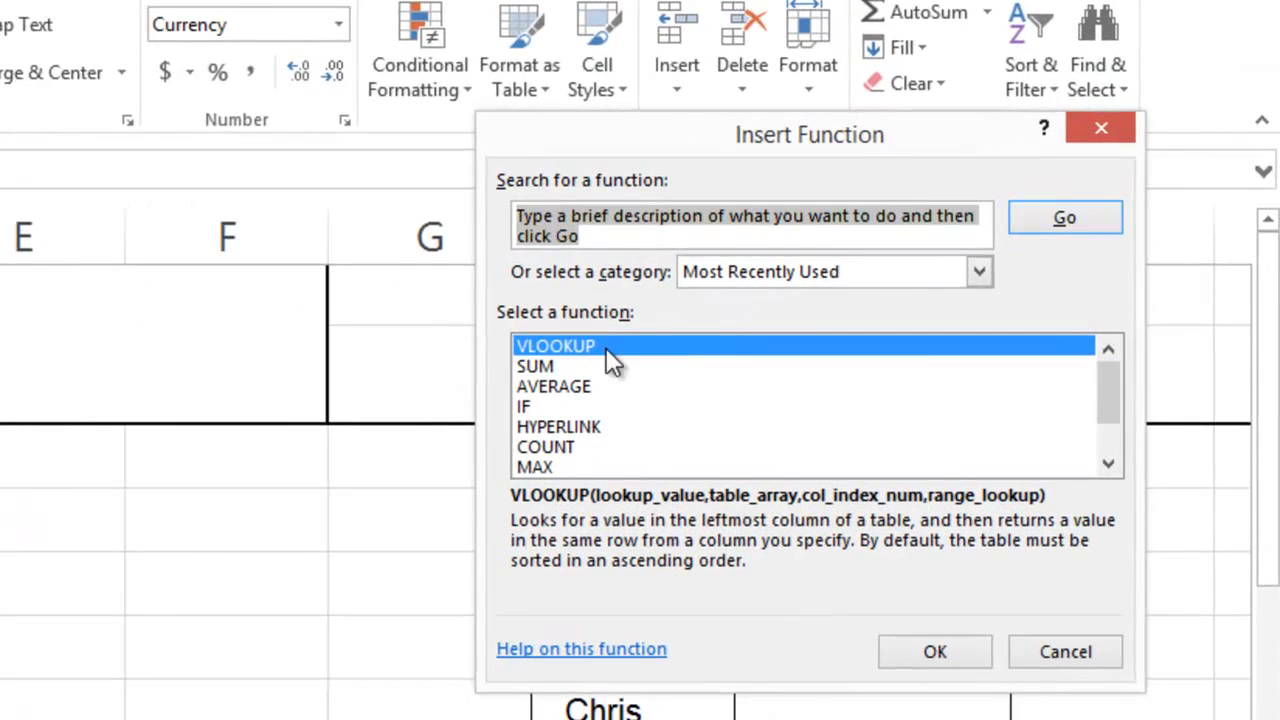
{"action": "left_click", "coordinate": [606, 348]}
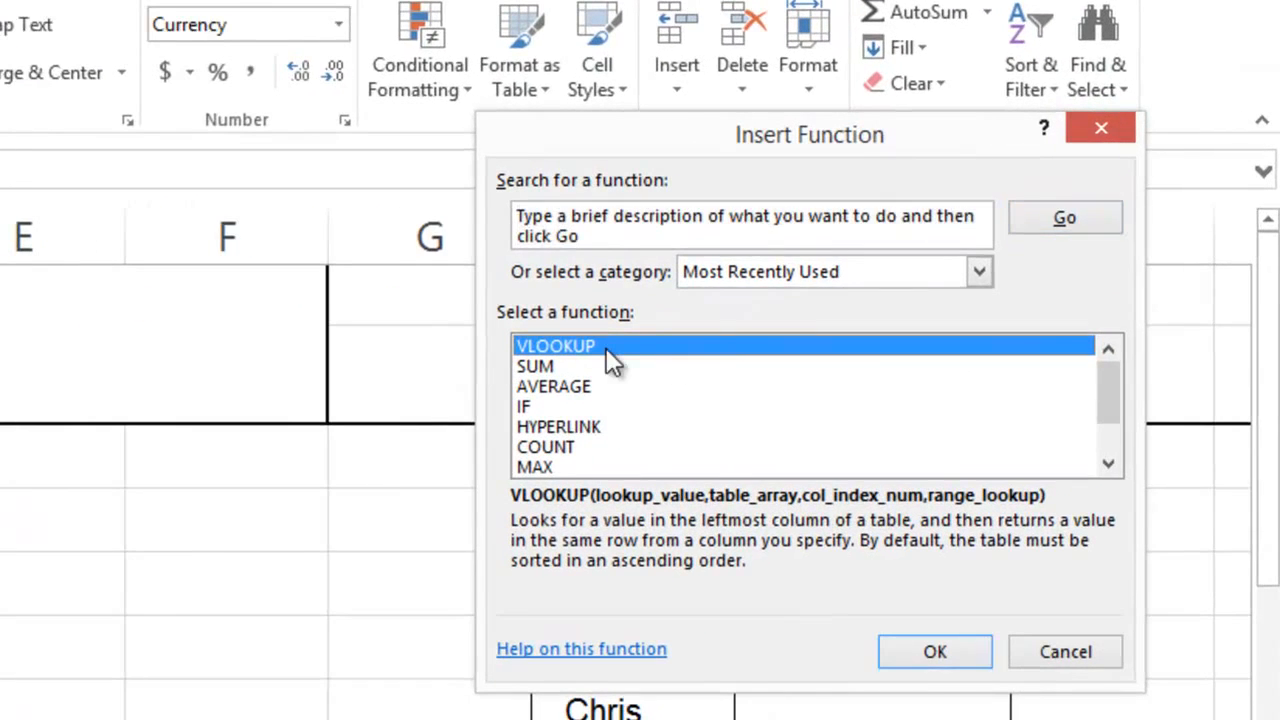
{"action": "left_click", "coordinate": [902, 653]}
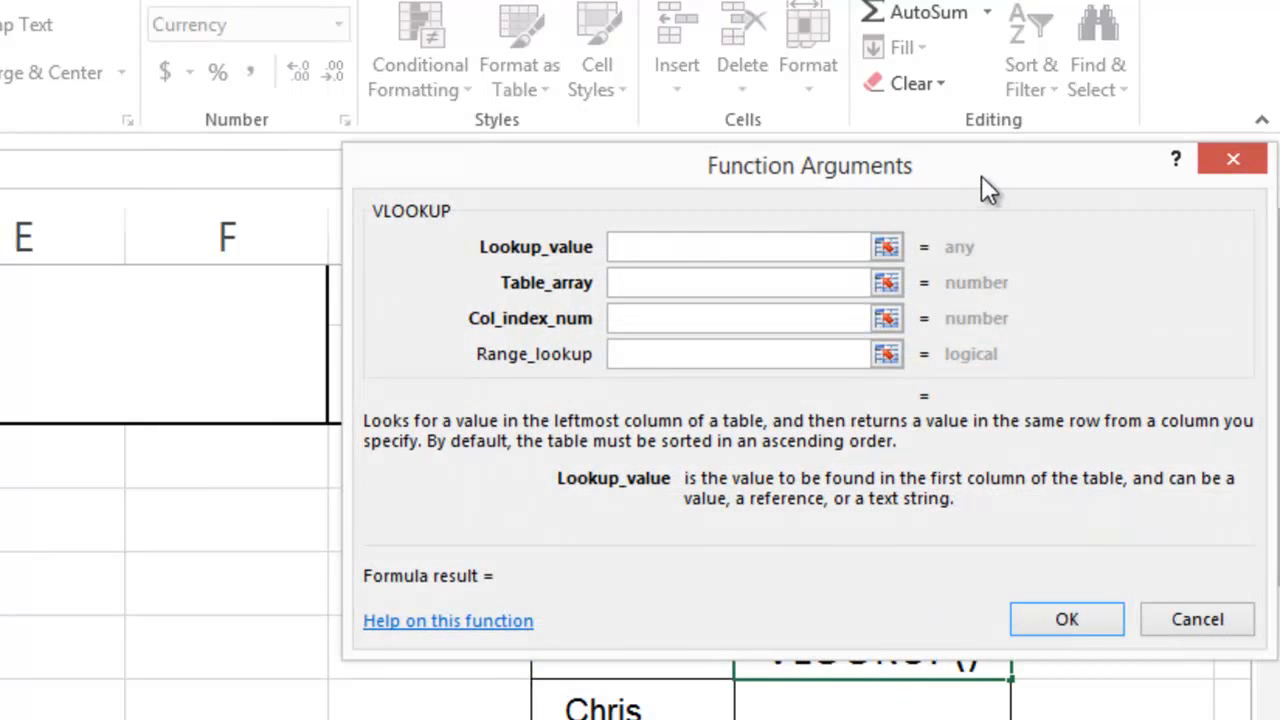
Set the VLOOKUP lookup value to H6 and the table array to the named range Balance
{"action": "left_click_drag", "start_coordinate": [981, 186], "coordinate": [905, 56]}
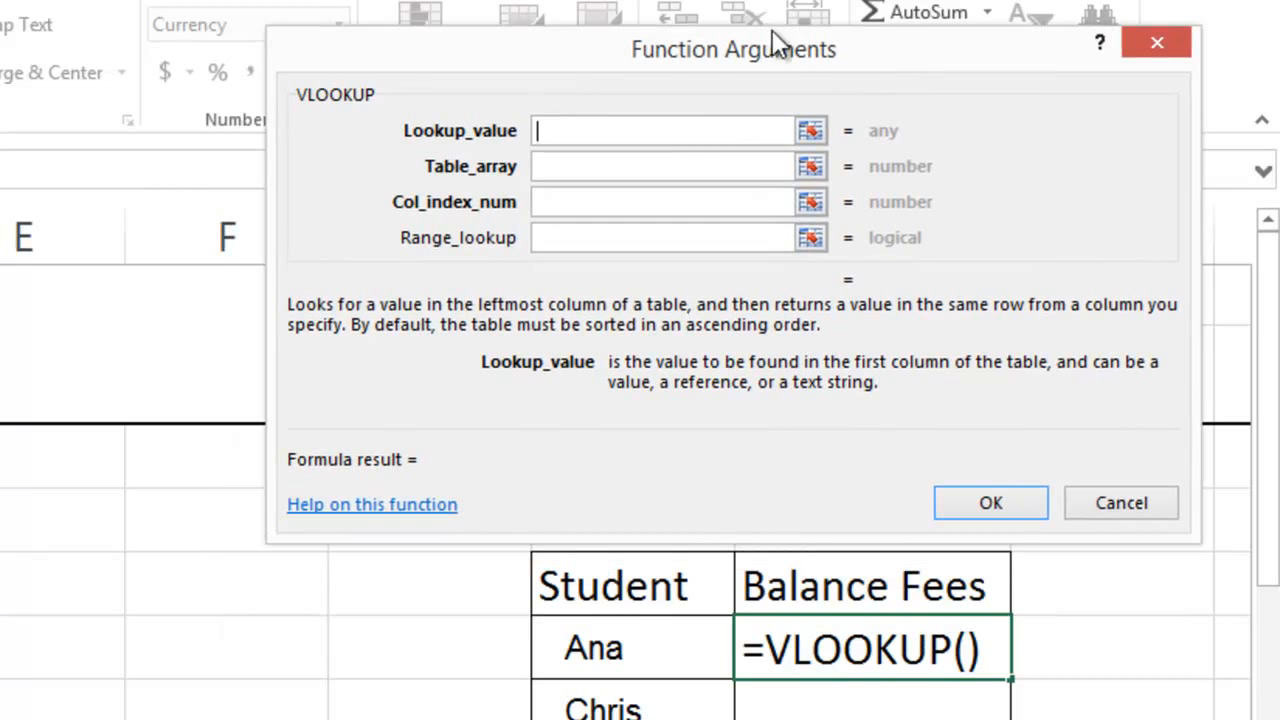
{"action": "left_click_drag", "start_coordinate": [783, 58], "coordinate": [0, 315]}
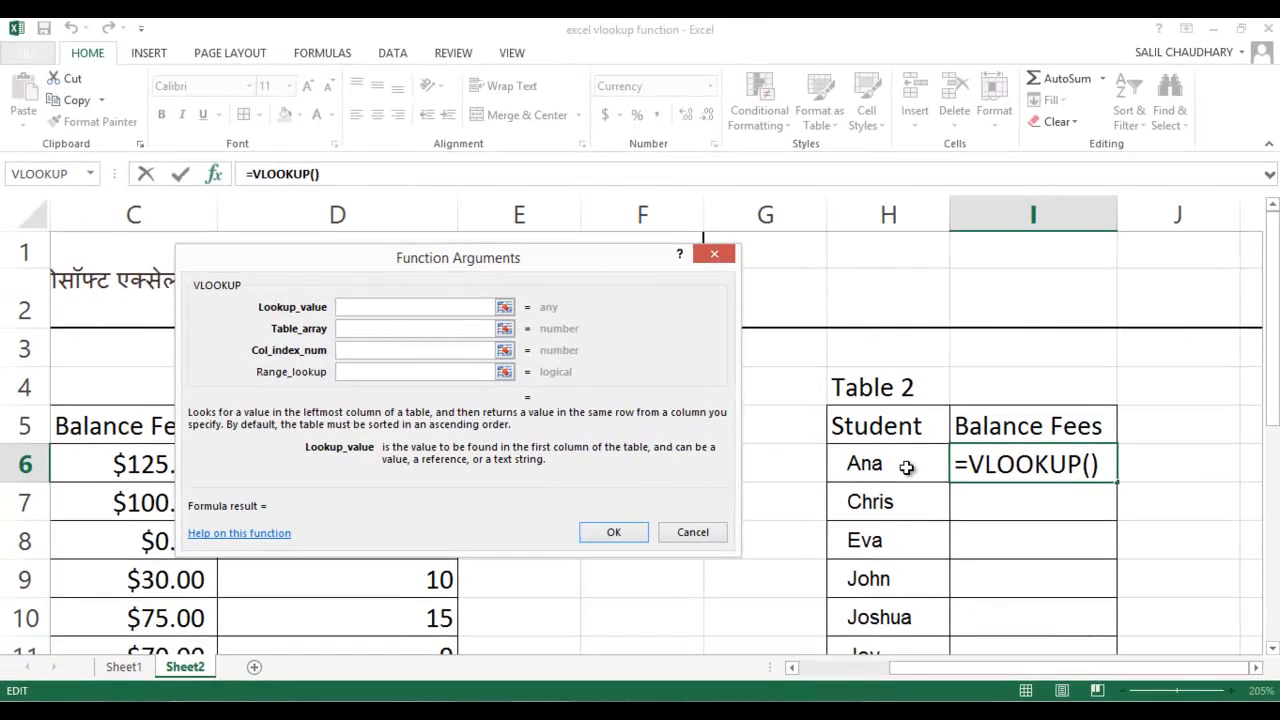
{"action": "left_click", "coordinate": [906, 467]}
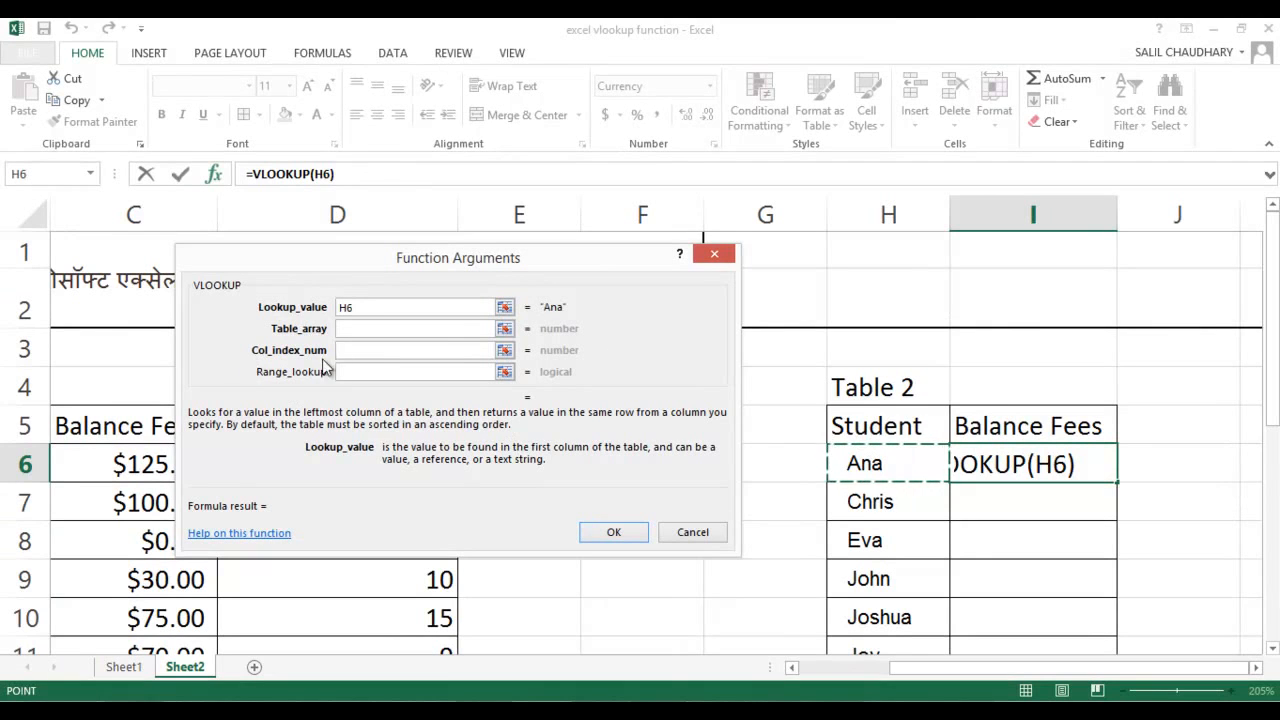
{"action": "left_click", "coordinate": [354, 329]}
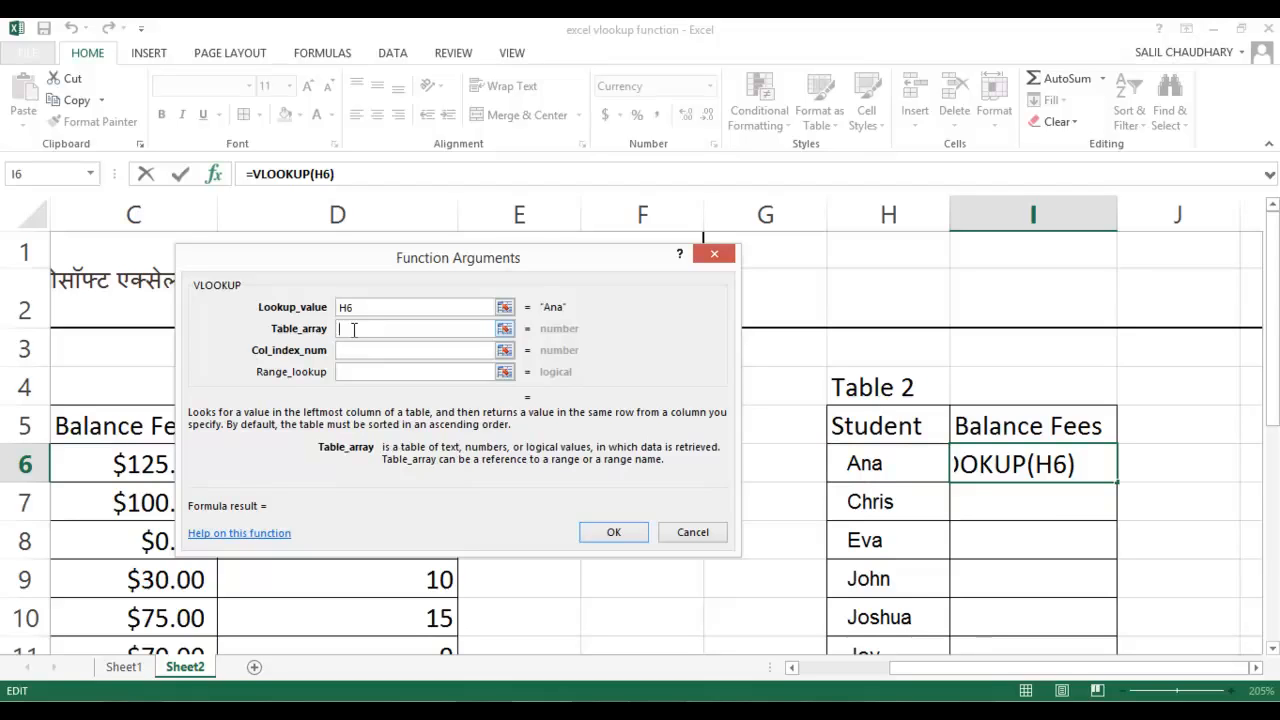
{"action": "type", "text": "Balance"}
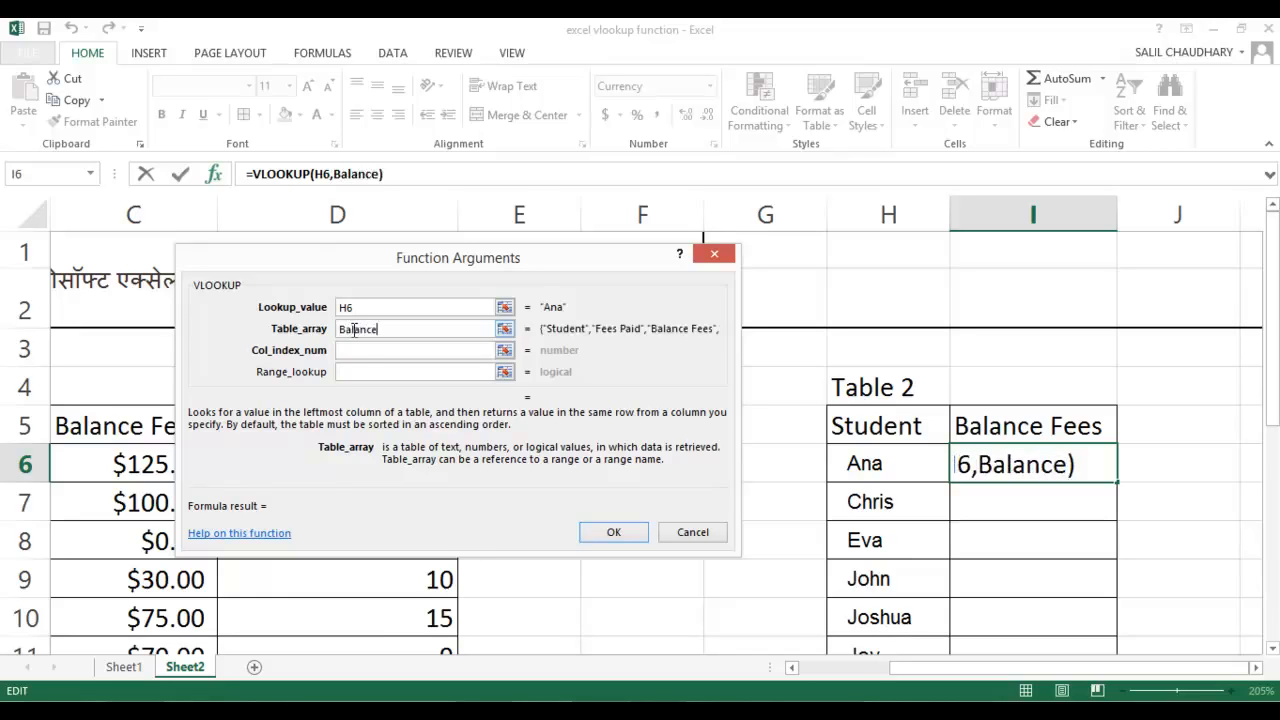
{"action": "key", "text": "Tab"}
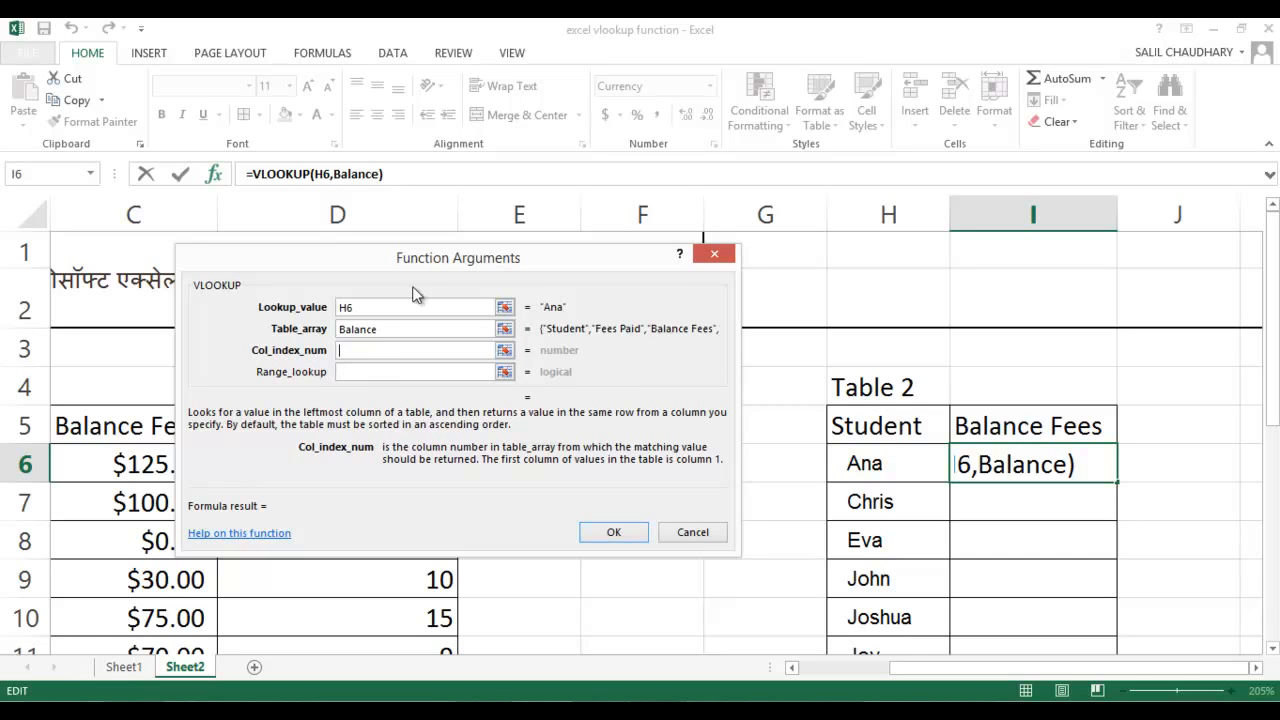
Set the column index number to 3 and the range lookup to false, and complete the VLOOKUP formula in I6
{"action": "left_click_drag", "start_coordinate": [421, 262], "coordinate": [784, 160]}
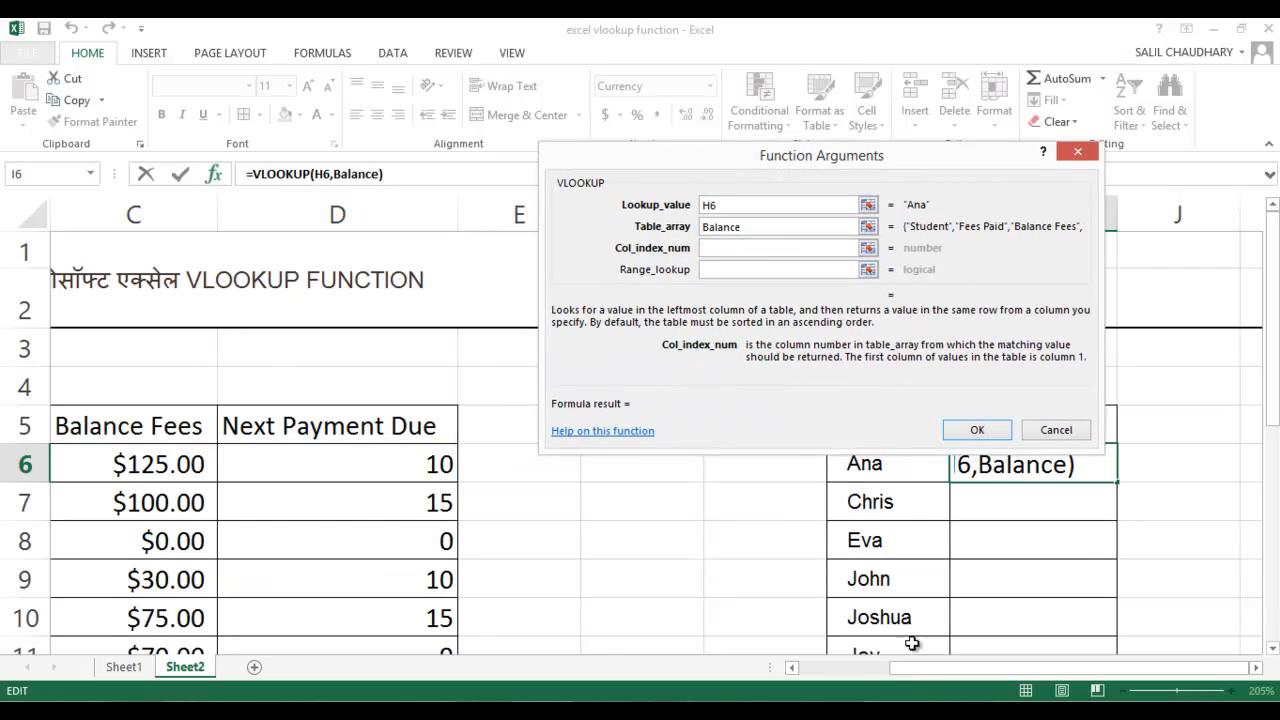
{"action": "left_click_drag", "start_coordinate": [917, 669], "coordinate": [831, 673]}
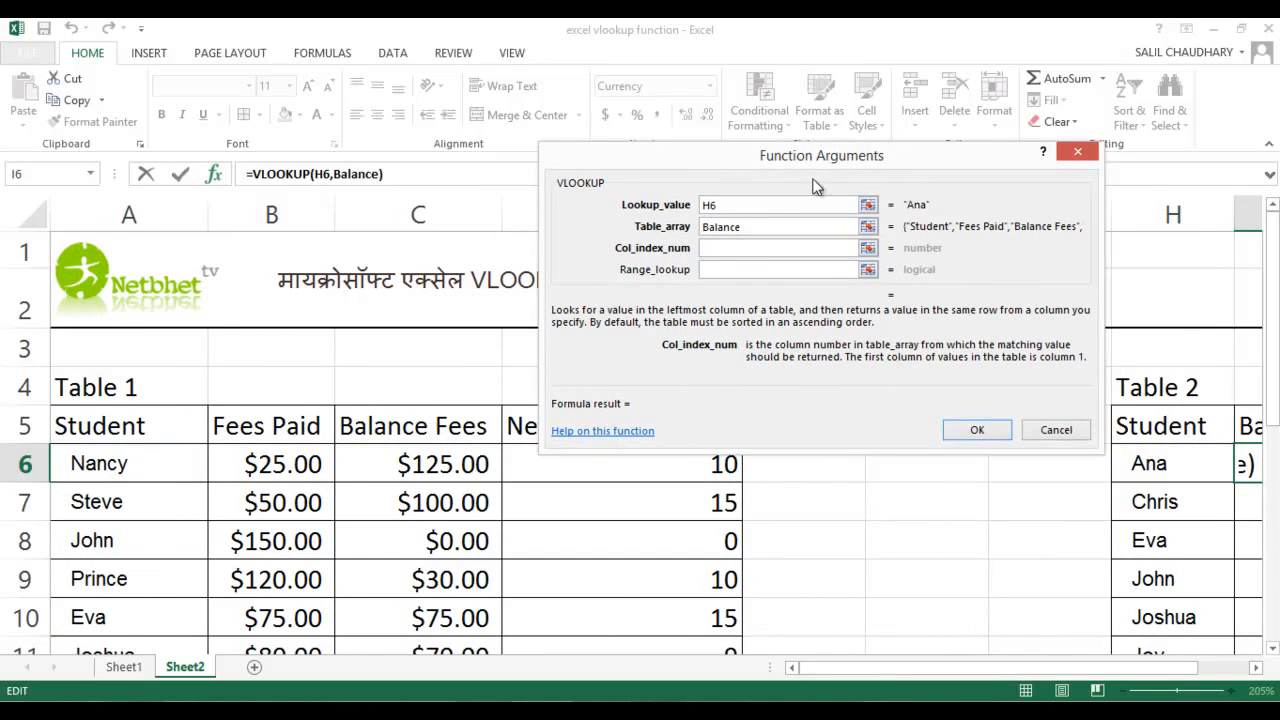
{"action": "left_click_drag", "start_coordinate": [800, 160], "coordinate": [919, 86]}
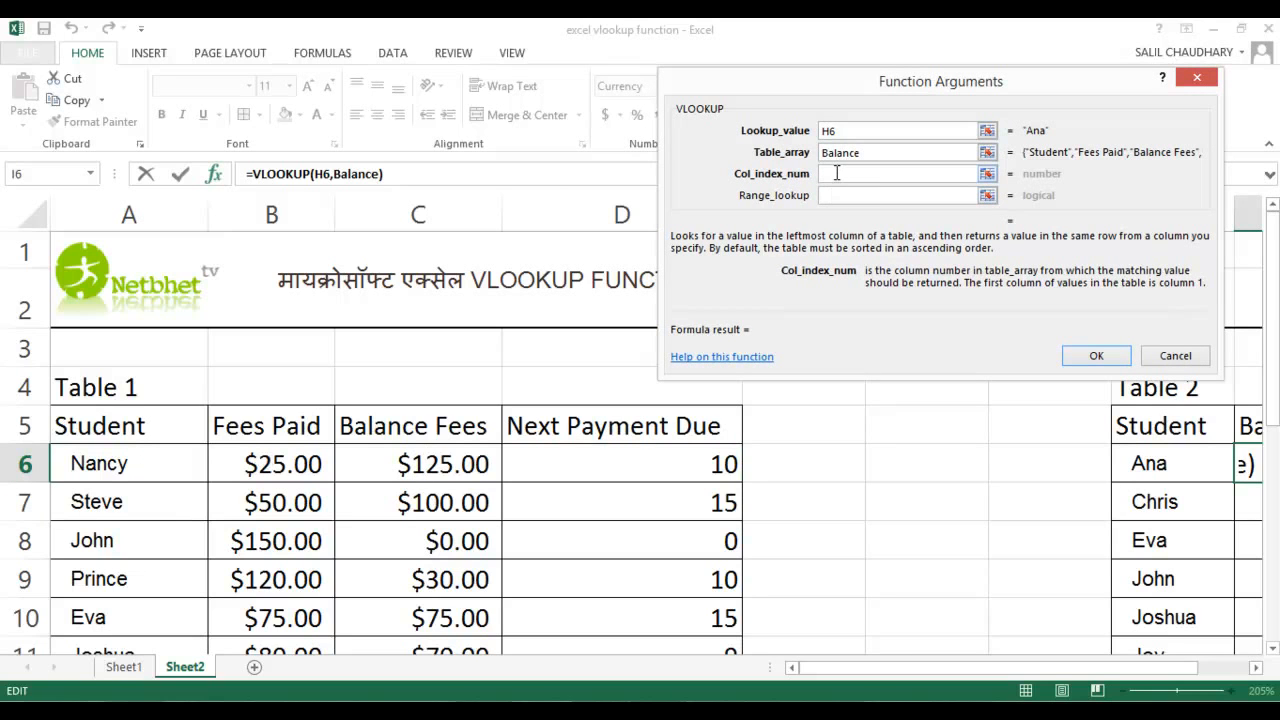
{"action": "type", "text": "3"}
{"action": "left_click", "coordinate": [824, 196]}
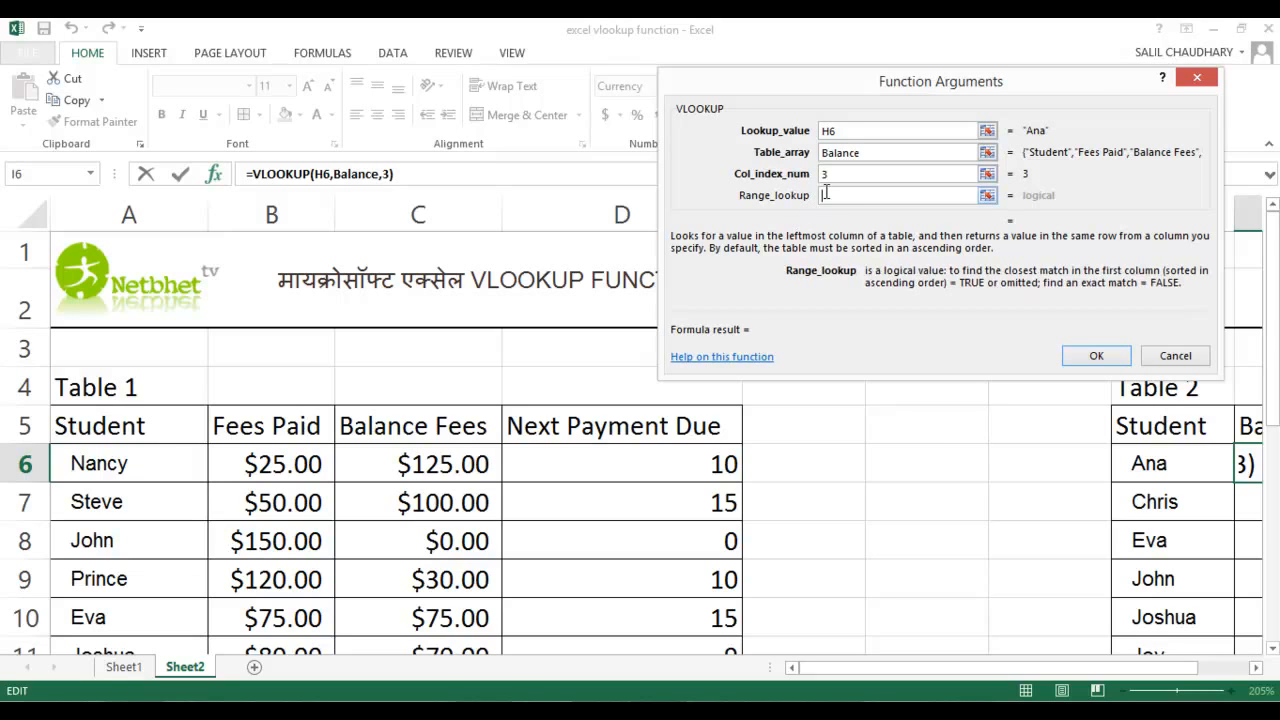
{"action": "type", "text": "false"}
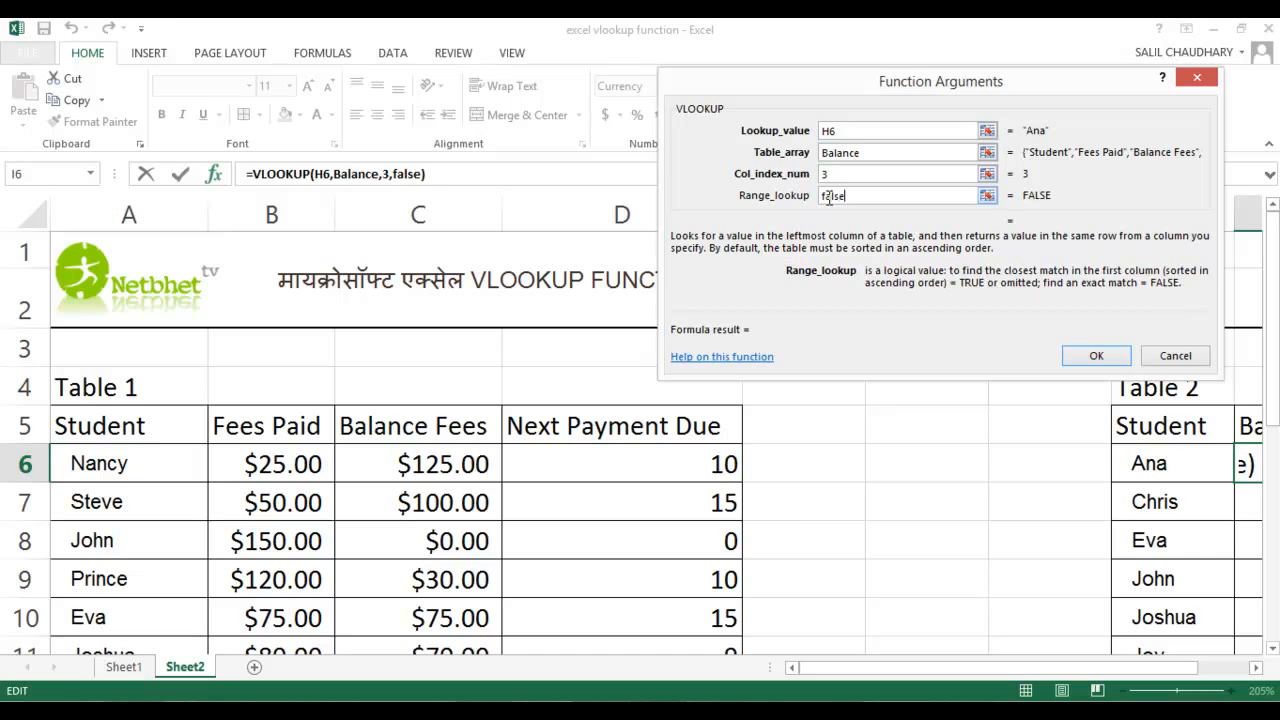
{"action": "left_click", "coordinate": [1102, 362]}
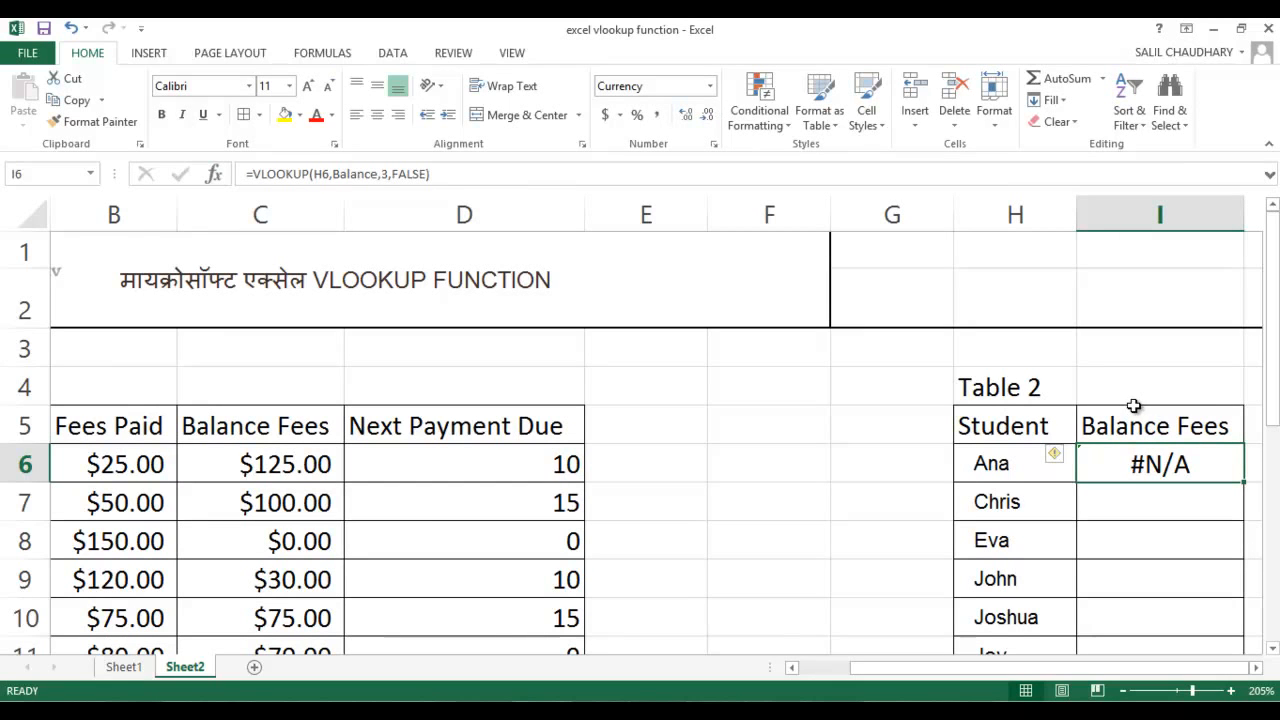
Copy the VLOOKUP formula from I6 and paste it over the Balance Fees column of Table 2, range I6:I20
{"action": "right_click", "coordinate": [1141, 470]}
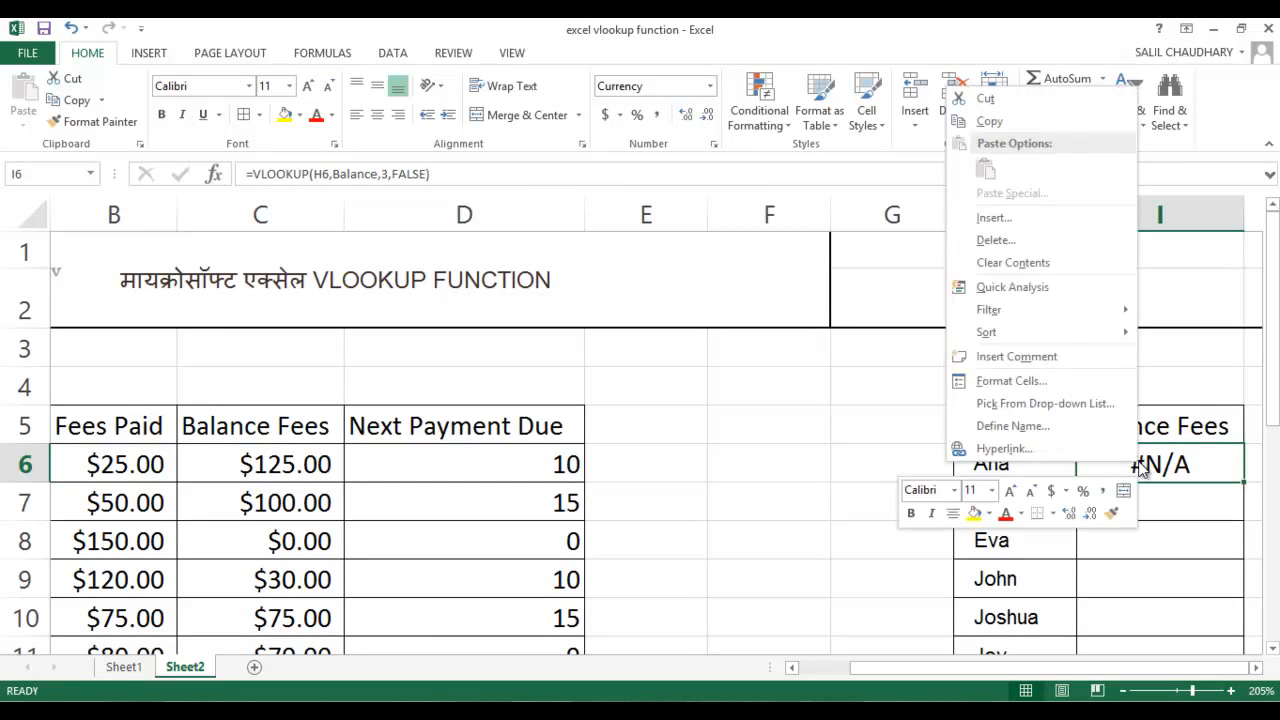
{"action": "left_click", "coordinate": [1035, 122]}
{"action": "left_click_drag", "start_coordinate": [1136, 462], "coordinate": [1140, 580]}
{"action": "key", "text": "shift+Down"}
{"action": "key", "text": "shift+Down"}
{"action": "key", "text": "shift+Down"}
{"action": "key", "text": "shift+Down"}
{"action": "key", "text": "shift+Down"}
{"action": "key", "text": "shift+Down"}
{"action": "key", "text": "shift+Down"}
{"action": "key", "text": "shift+Down"}
{"action": "key", "text": "shift+Down"}
{"action": "key", "text": "shift+Down"}
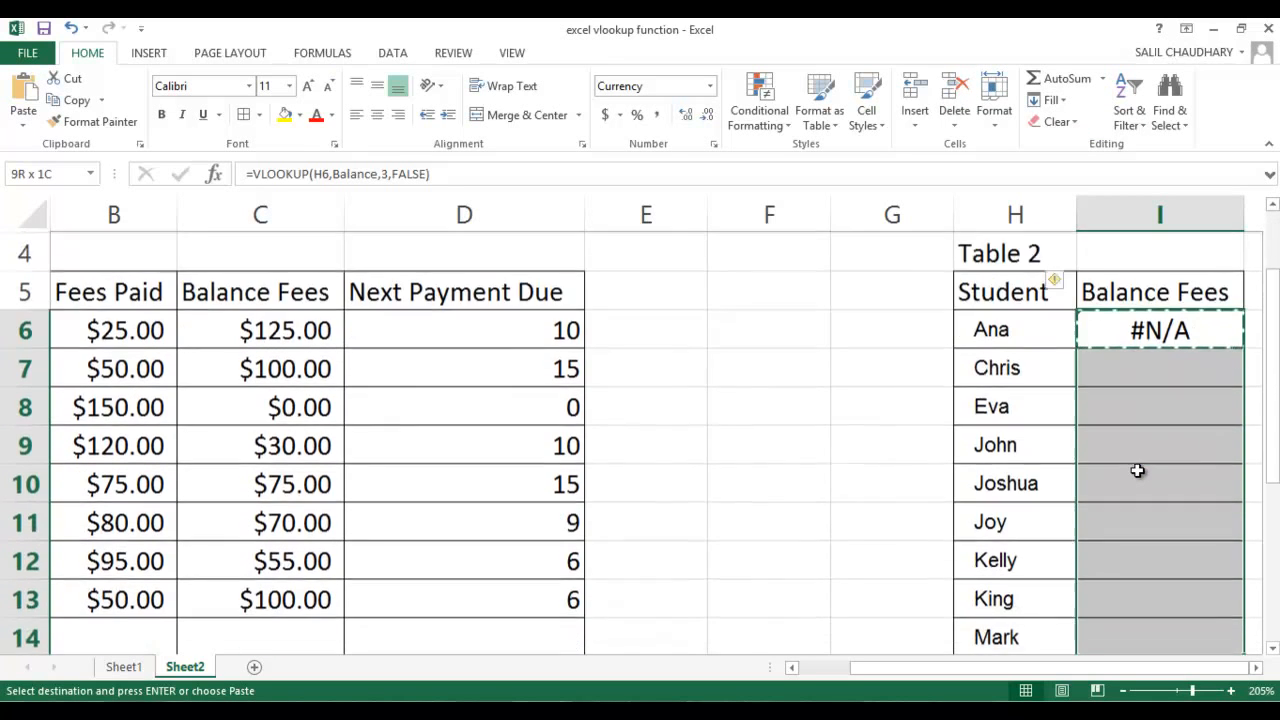
{"action": "key", "text": "shift+Down"}
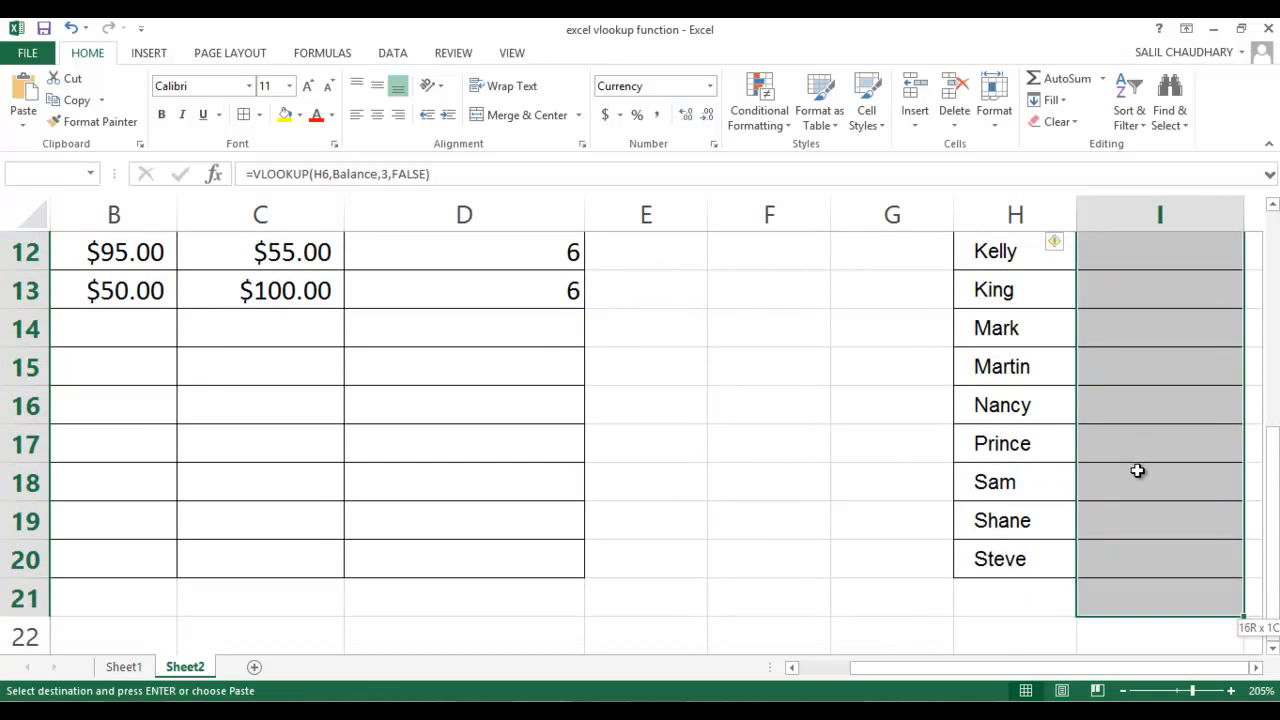
{"action": "right_click", "coordinate": [1137, 470]}
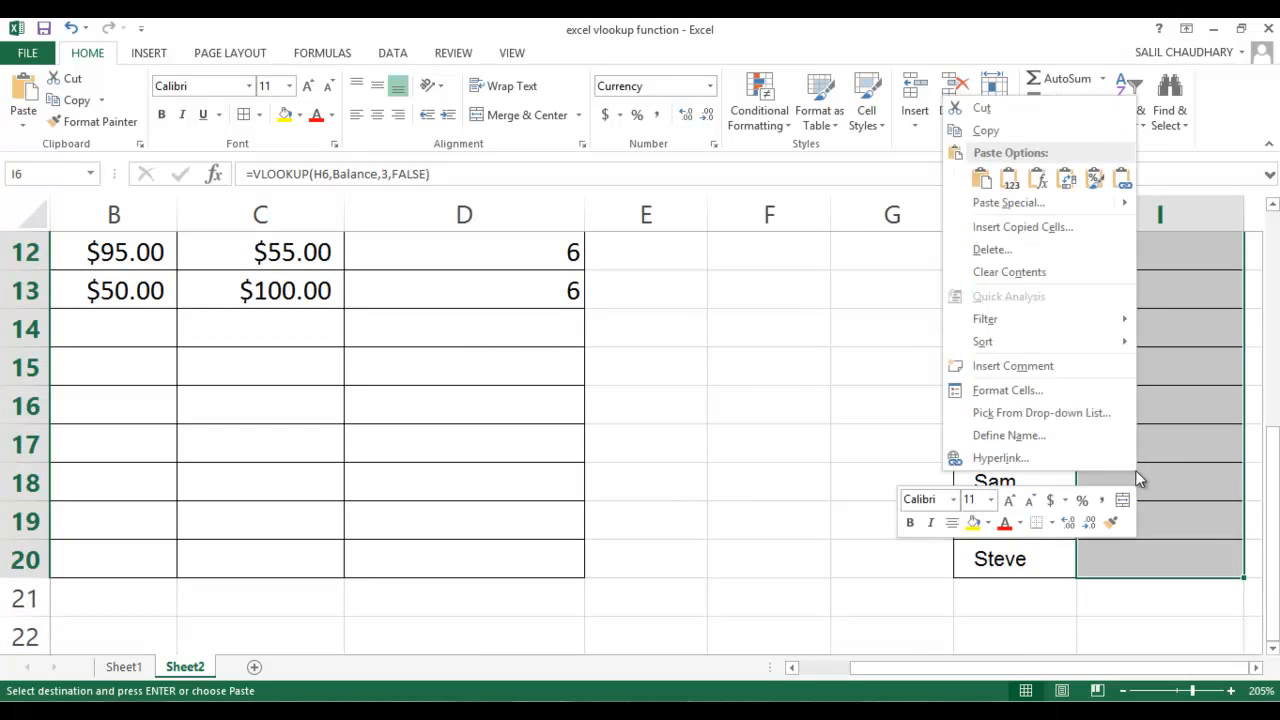
{"action": "left_click", "coordinate": [979, 179]}
{"action": "scroll", "coordinate": [1214, 486], "scroll_direction": "up", "scroll_amount": 1}
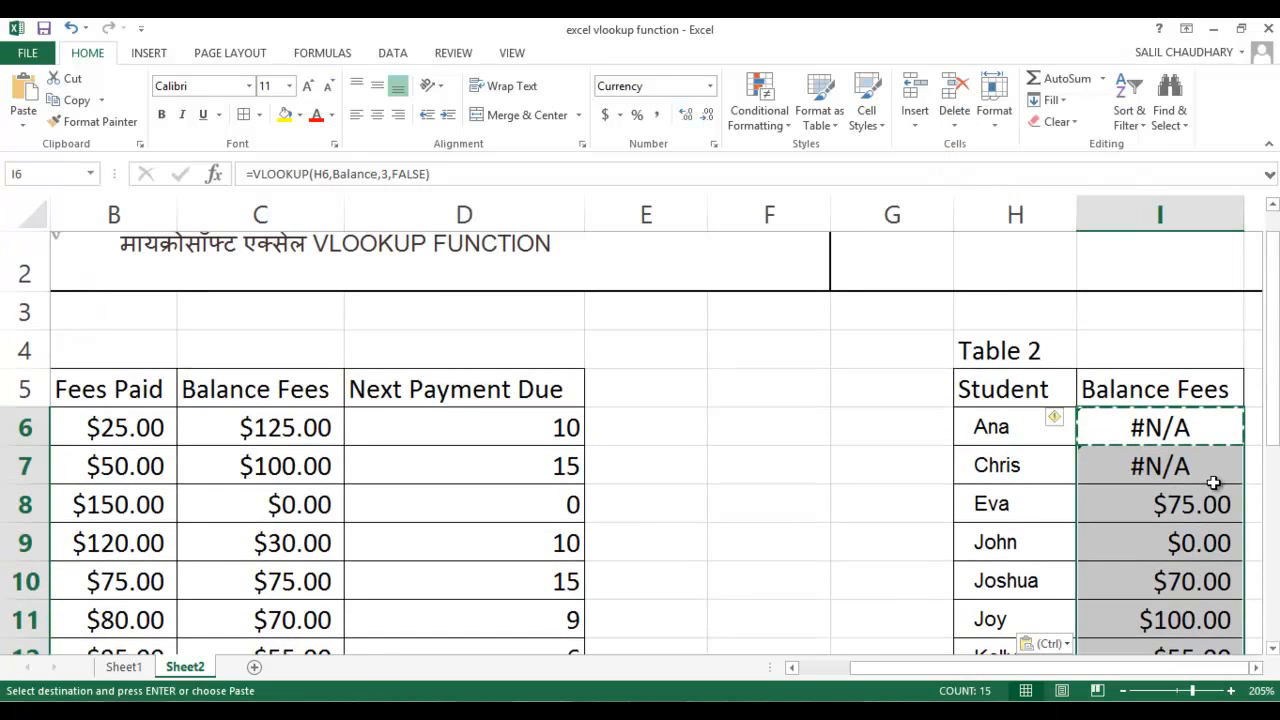
{"action": "key", "text": "Down"}
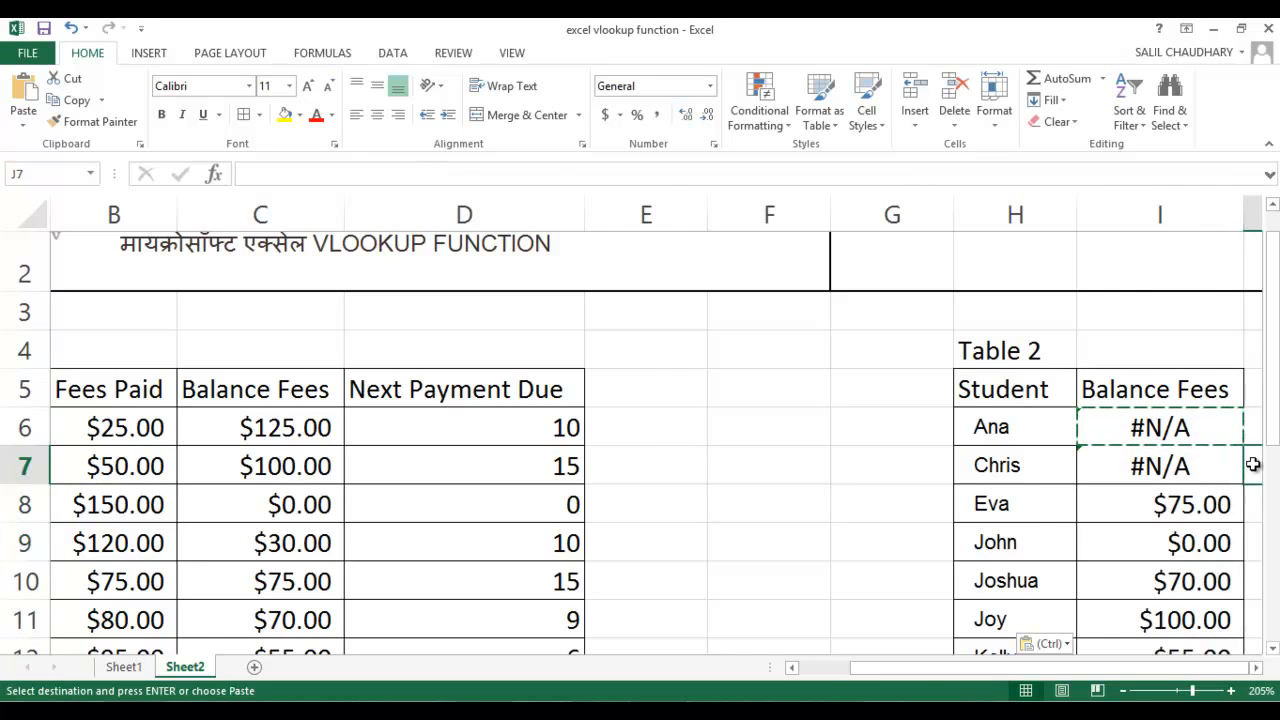
Compare the balance fees in I8 of Table 2 with the same student's entry in row 10 of Table 1
{"action": "key", "text": "Right"}
{"action": "key", "text": "Right"}
{"action": "key", "text": "Right"}
{"action": "key", "text": "Left"}
{"action": "key", "text": "Left"}
{"action": "key", "text": "Left"}
{"action": "key", "text": "Left"}
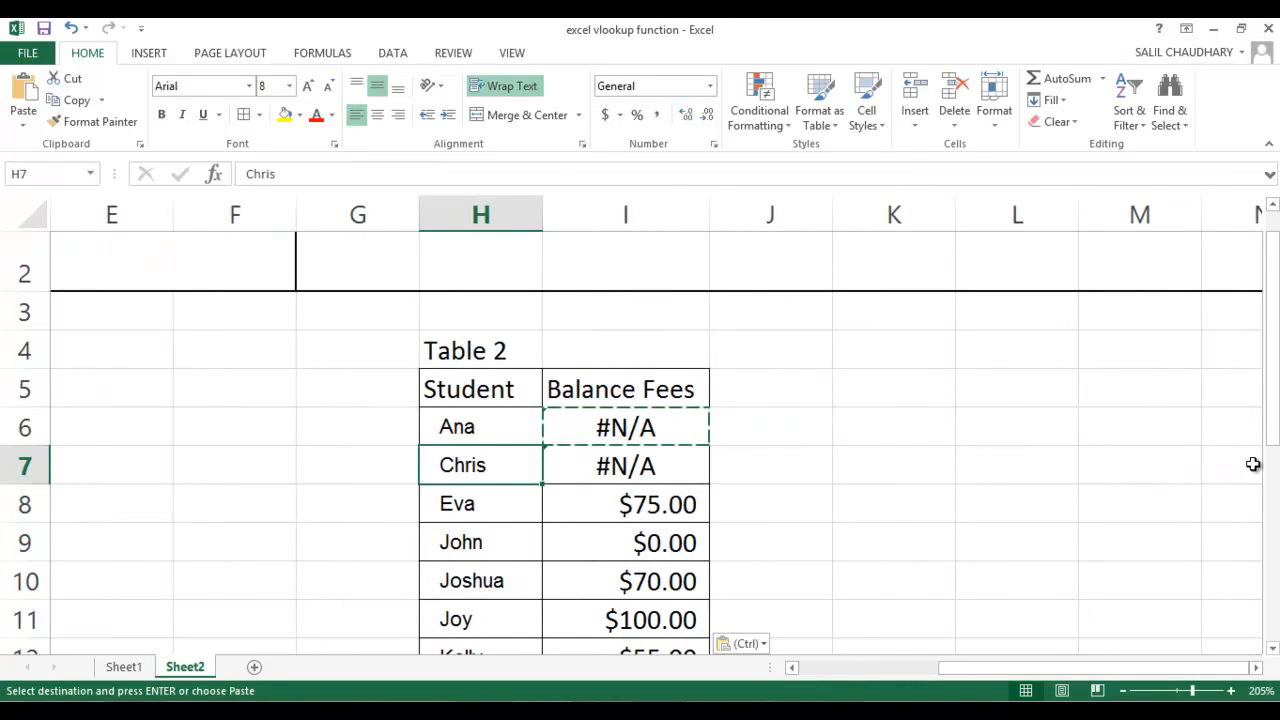
{"action": "key", "text": "Down"}
{"action": "key", "text": "Right"}
{"action": "key", "text": "Left"}
{"action": "key", "text": "Left"}
{"action": "key", "text": "Left"}
{"action": "key", "text": "Left"}
{"action": "key", "text": "Left"}
{"action": "key", "text": "Left"}
{"action": "key", "text": "Left"}
{"action": "key", "text": "Left"}
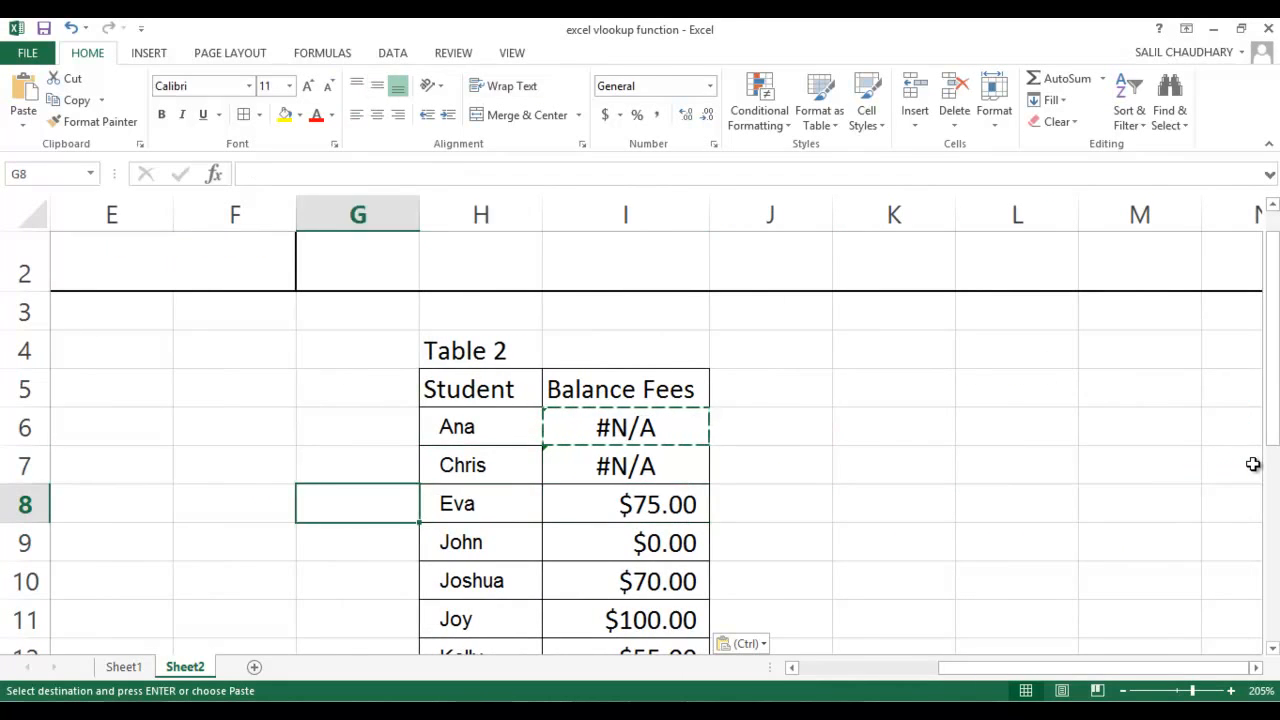
{"action": "key", "text": "Up"}
{"action": "key", "text": "Down"}
{"action": "key", "text": "Down"}
{"action": "key", "text": "Down"}
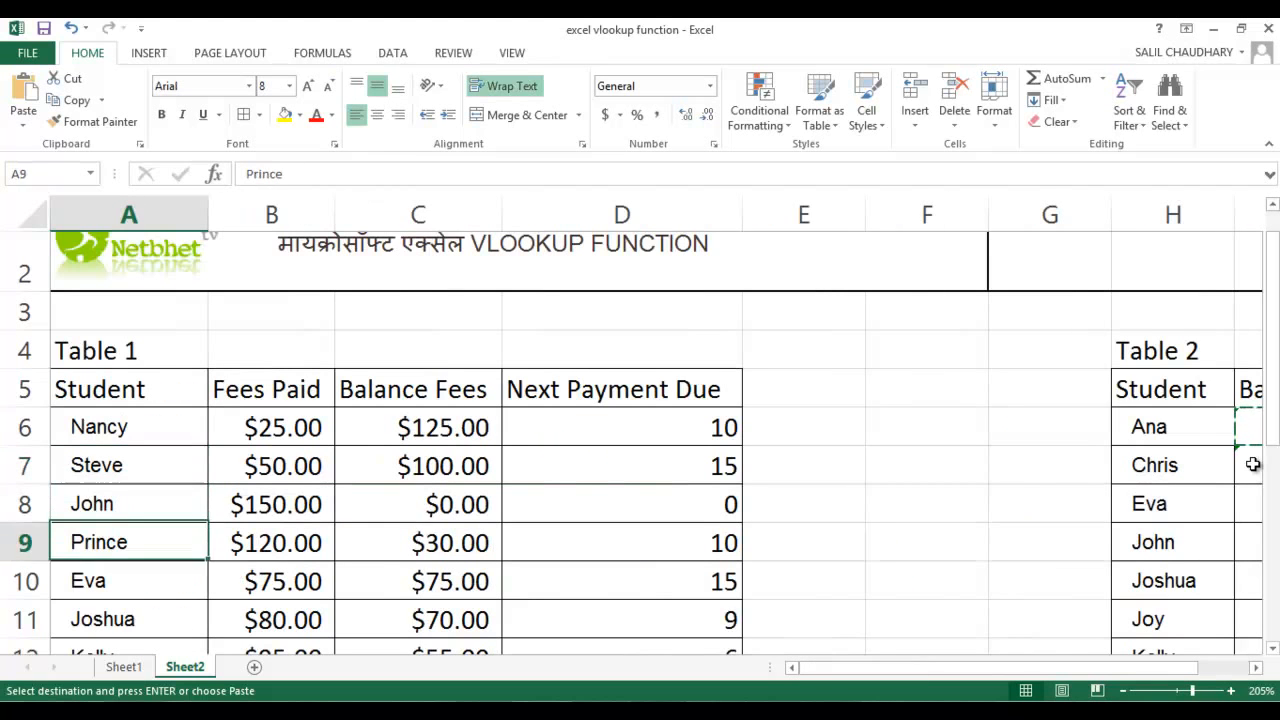
{"action": "key", "text": "Right"}
{"action": "key", "text": "Right"}
{"action": "key", "text": "Right"}
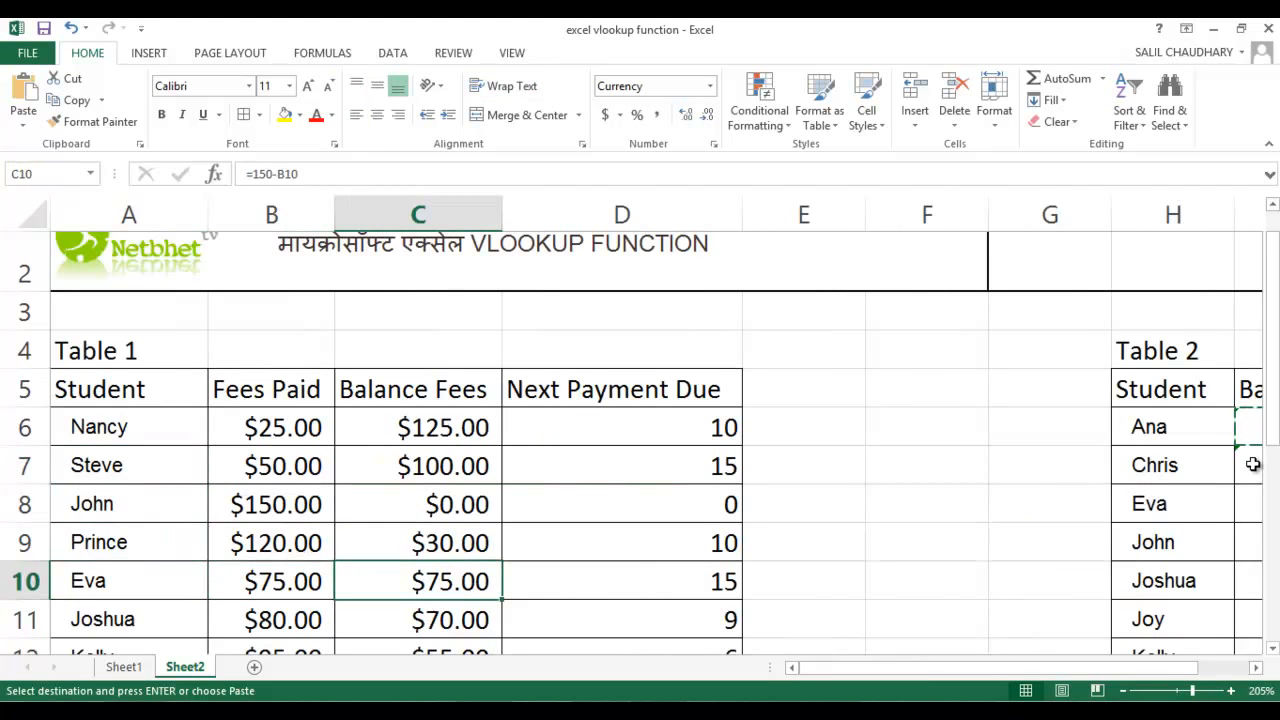
{"action": "key", "text": "Right"}
{"action": "key", "text": "Right"}
{"action": "key", "text": "Right"}
{"action": "key", "text": "Right"}
{"action": "key", "text": "Right"}
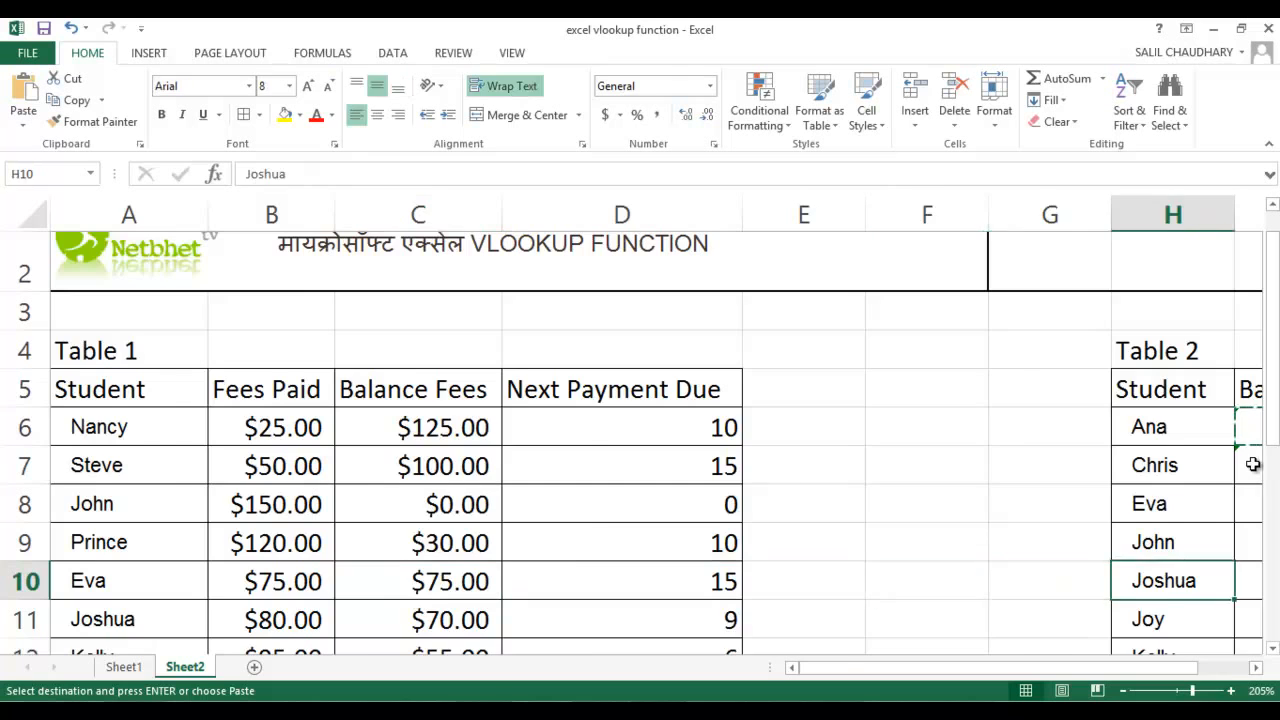
Compare the balance fees in I9 of Table 2 with the same student's entry in row 8 of Table 1
{"action": "key", "text": "Up"}
{"action": "key", "text": "Down"}
{"action": "key", "text": "Up"}
{"action": "key", "text": "Left"}
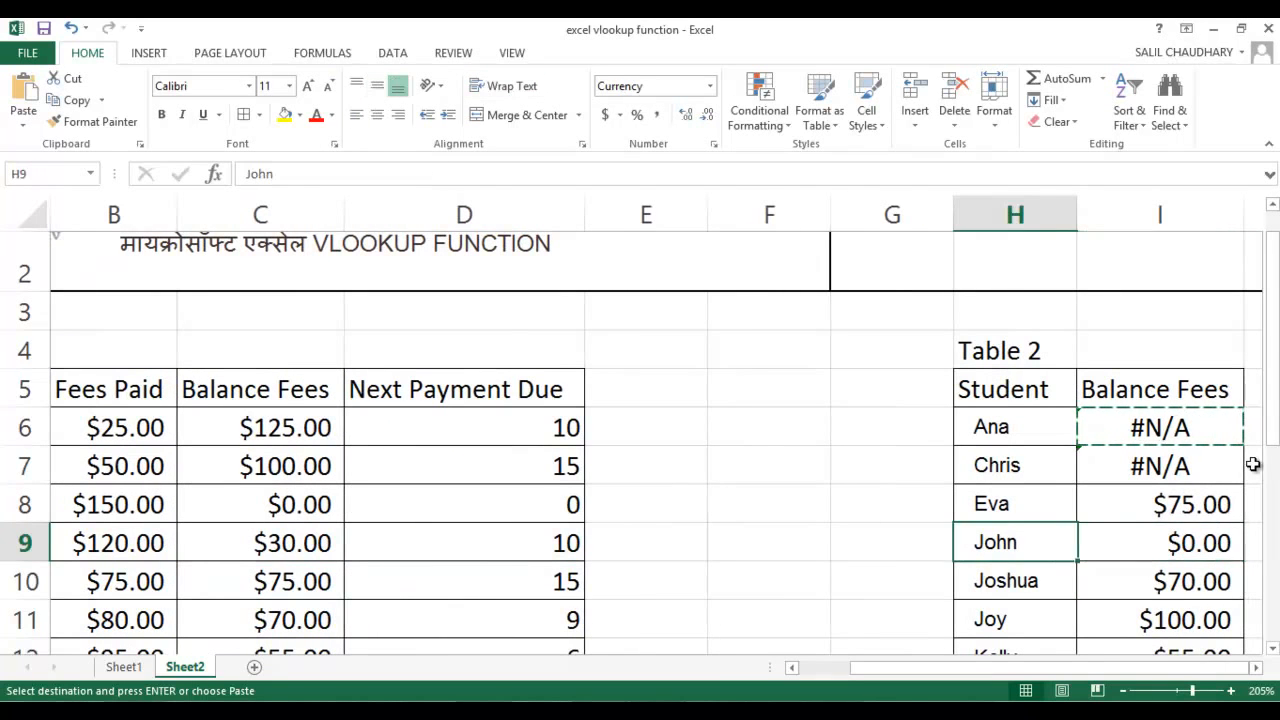
{"action": "key", "text": "Left"}
{"action": "key", "text": "Home"}
{"action": "key", "text": "Down"}
{"action": "key", "text": "Down"}
{"action": "key", "text": "Down"}
{"action": "key", "text": "Down"}
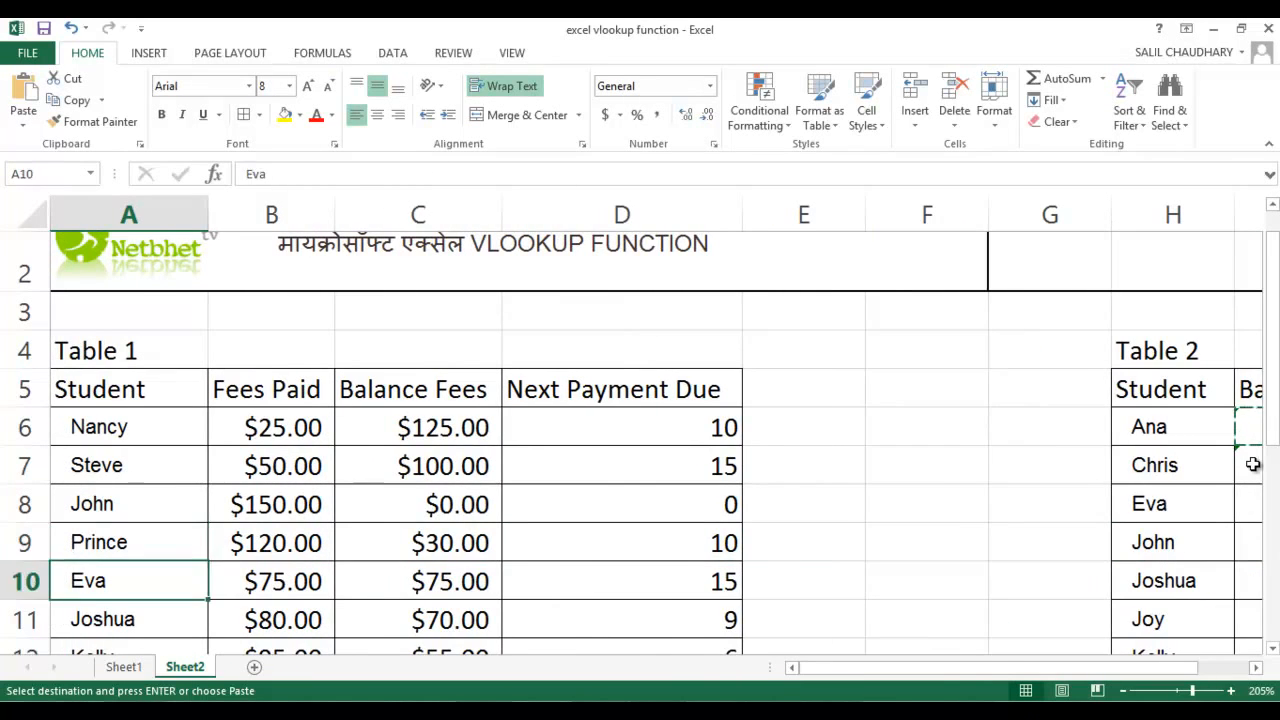
{"action": "key", "text": "Down"}
{"action": "key", "text": "Down"}
{"action": "key", "text": "Up"}
{"action": "key", "text": "Up"}
{"action": "key", "text": "Up"}
{"action": "key", "text": "Up"}
{"action": "key", "text": "Up"}
{"action": "key", "text": "Up"}
{"action": "key", "text": "Up"}
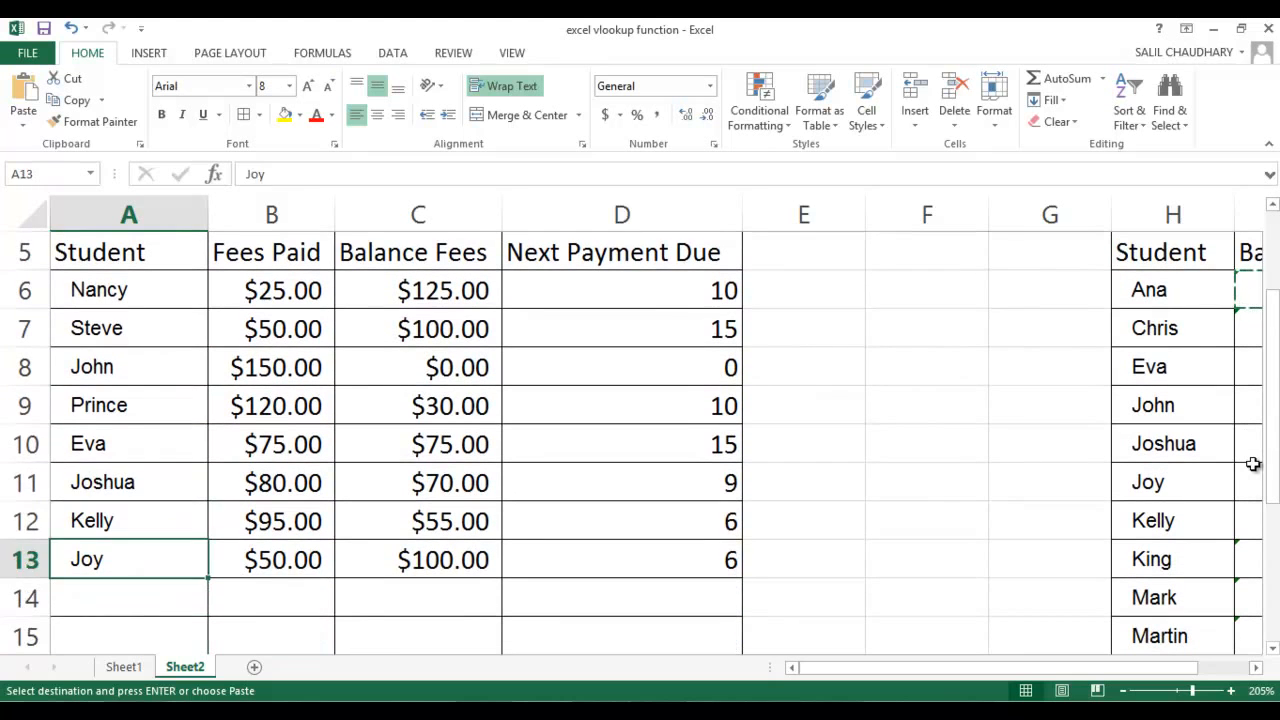
{"action": "key", "text": "Right"}
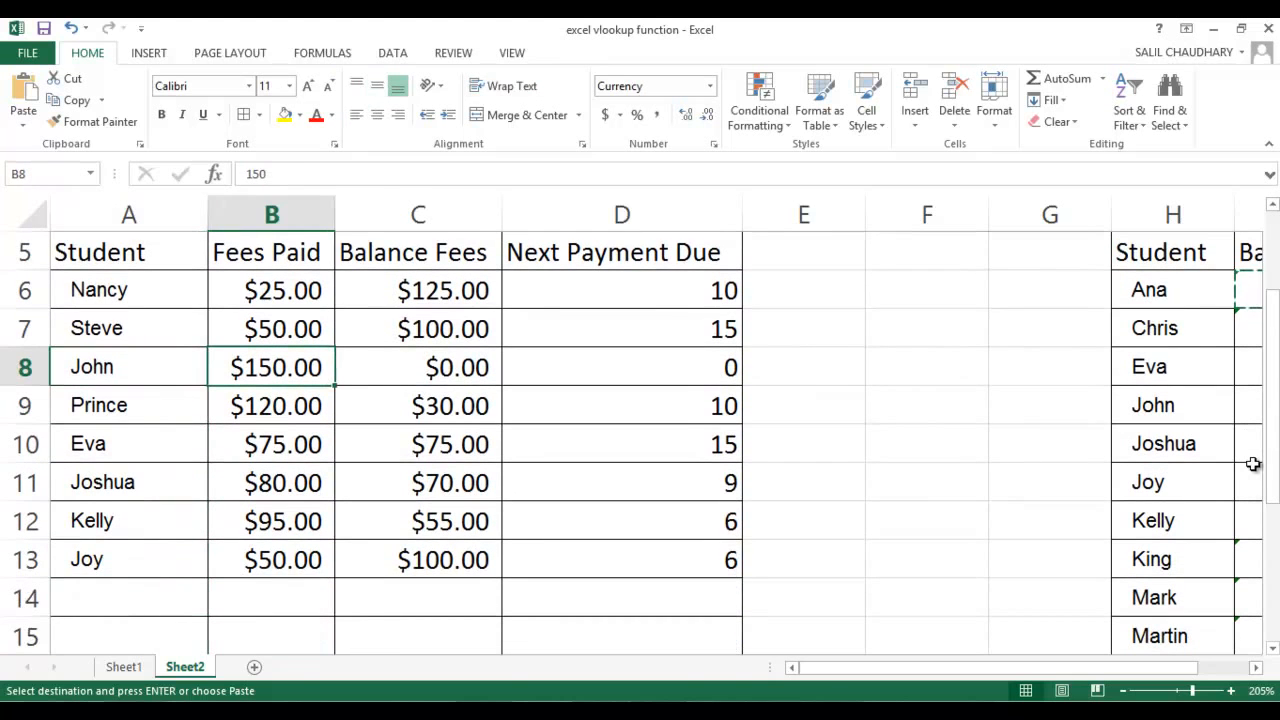
{"action": "key", "text": "Right"}
{"action": "key", "text": "Right"}
{"action": "key", "text": "Right"}
{"action": "key", "text": "Right"}
{"action": "key", "text": "Right"}
{"action": "key", "text": "Right"}
{"action": "key", "text": "Right"}
{"action": "key", "text": "Right"}
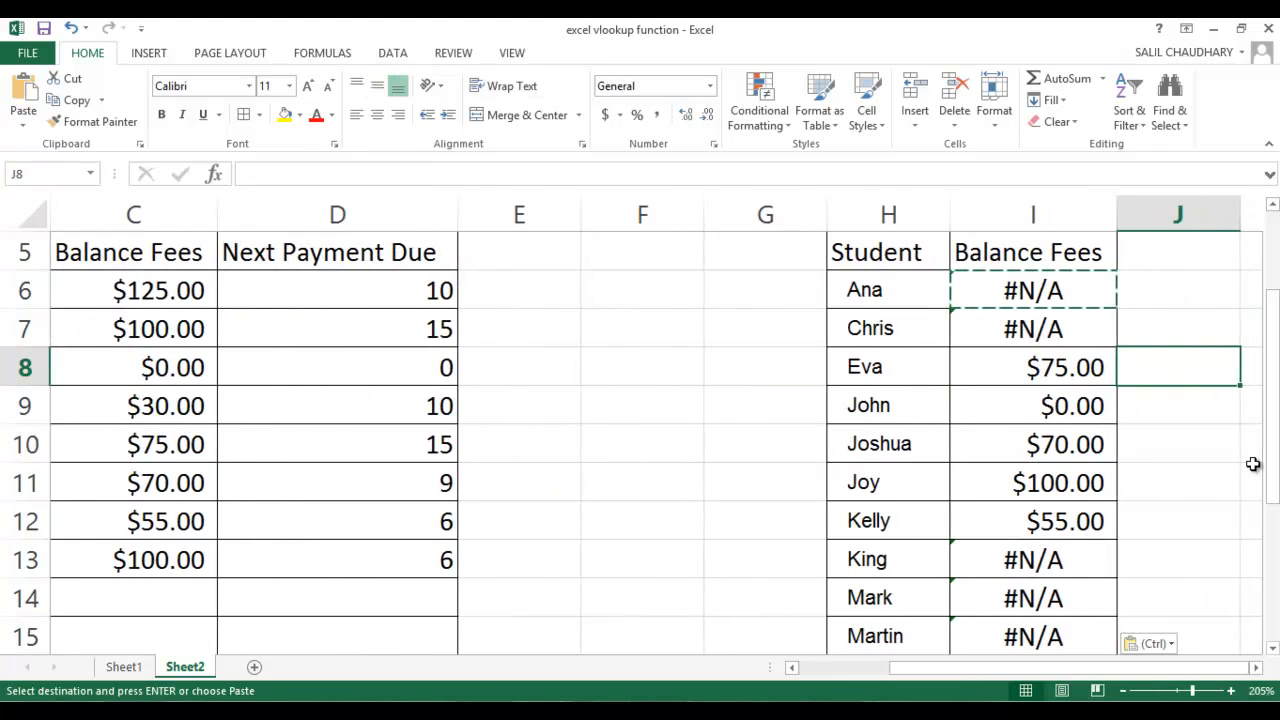
Examine the VLOOKUP formulas and results in cells I6 to I10 of Table 2's Balance Fees column
{"action": "key", "text": "Left"}
{"action": "key", "text": "Down"}
{"action": "key", "text": "Down"}
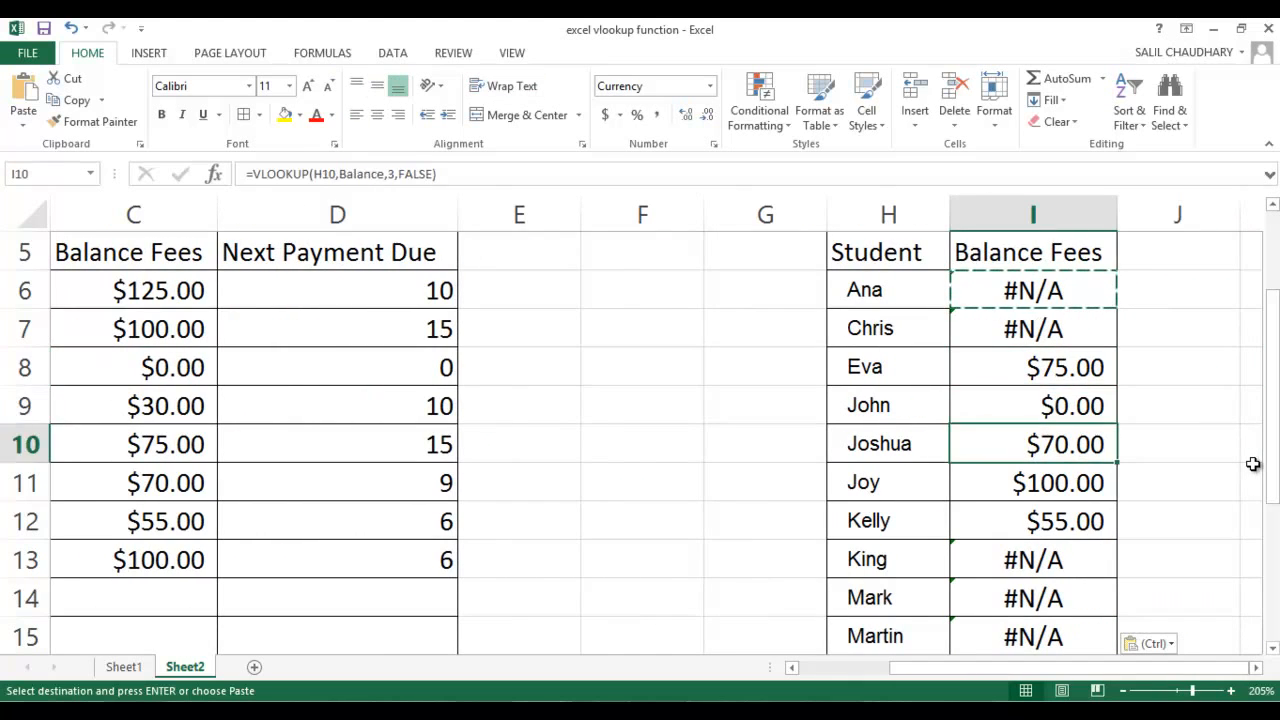
{"action": "key", "text": "Up"}
{"action": "key", "text": "Down"}
{"action": "key", "text": "Up"}
{"action": "key", "text": "Up"}
{"action": "key", "text": "Up"}
{"action": "key", "text": "Up"}
{"action": "key", "text": "Up"}
{"action": "key", "text": "Down"}
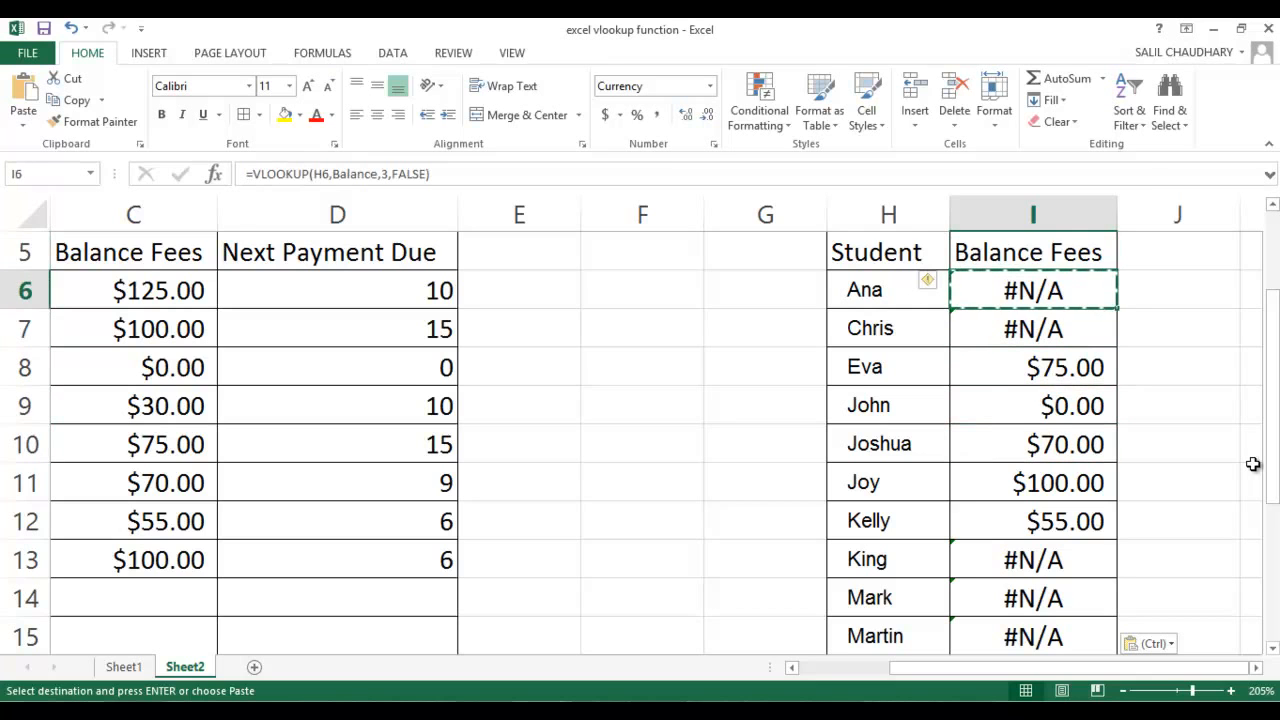
{"action": "key", "text": "Down"}
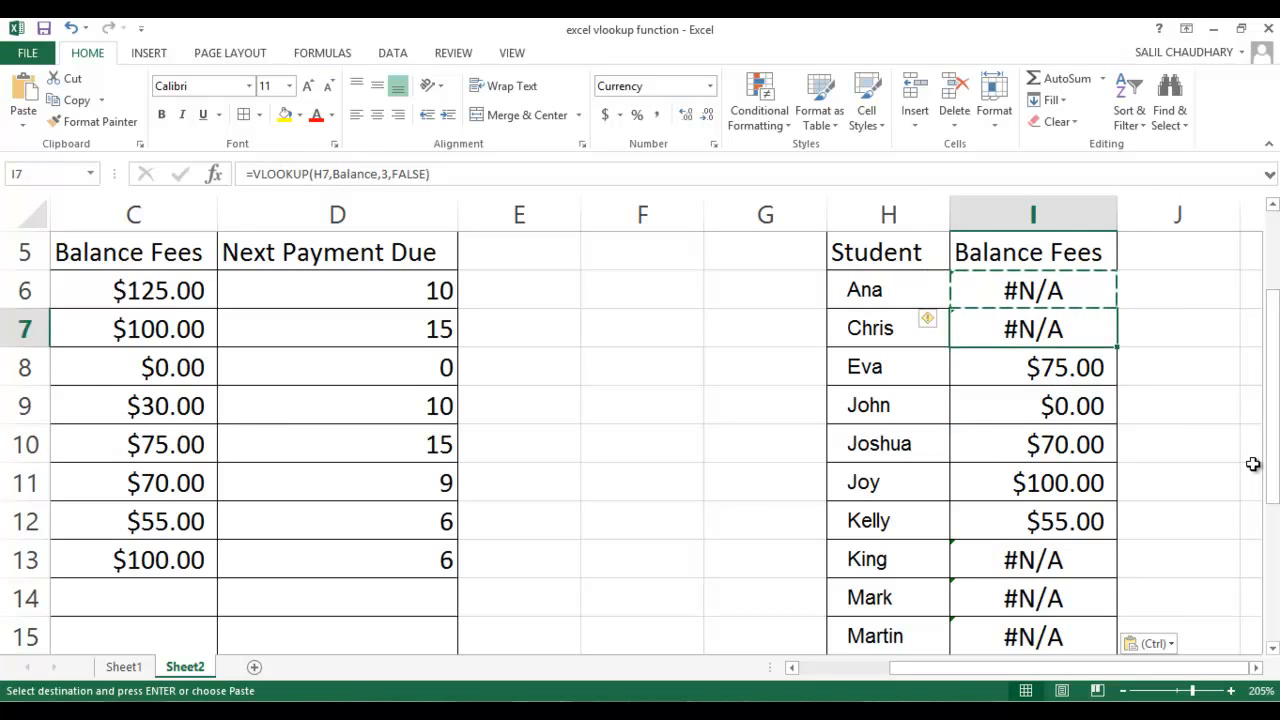
{"action": "key", "text": "Down"}
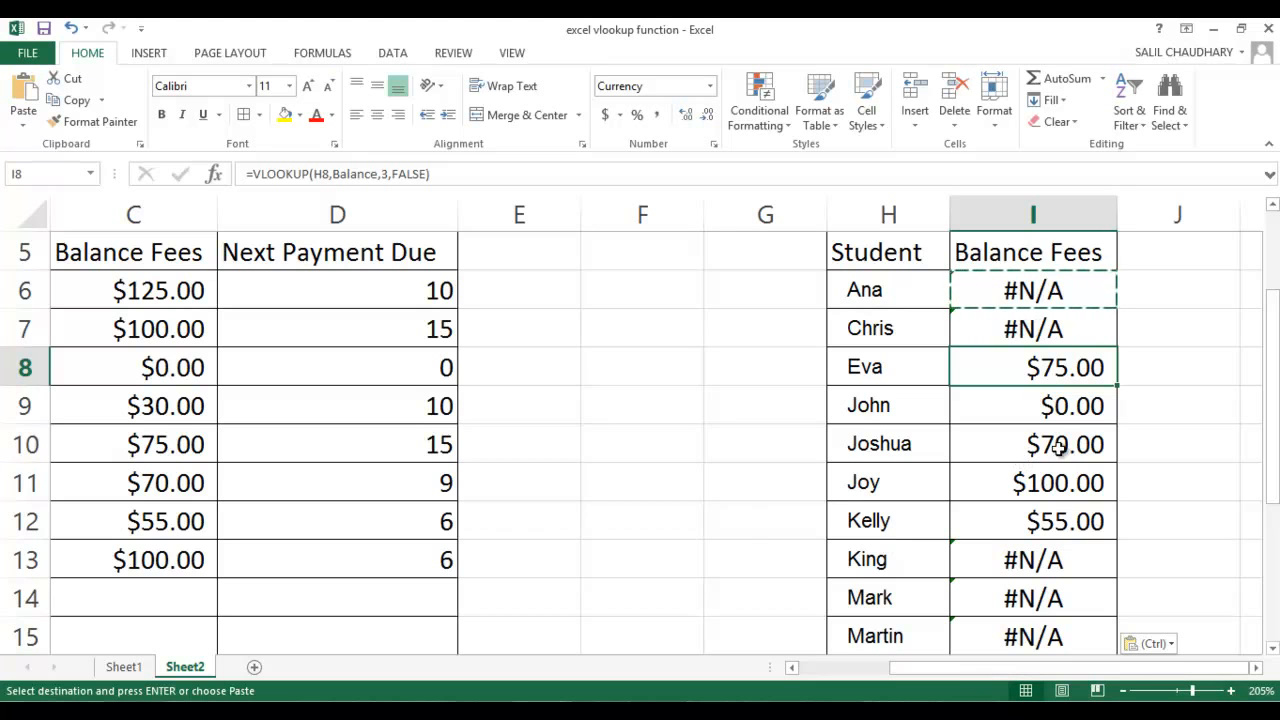
Review the rest of Table 2's Balance Fees down to row 20, and switch to Sheet1 after returning to Table 1
{"action": "scroll", "coordinate": [1050, 452], "scroll_direction": "down", "scroll_amount": 2}
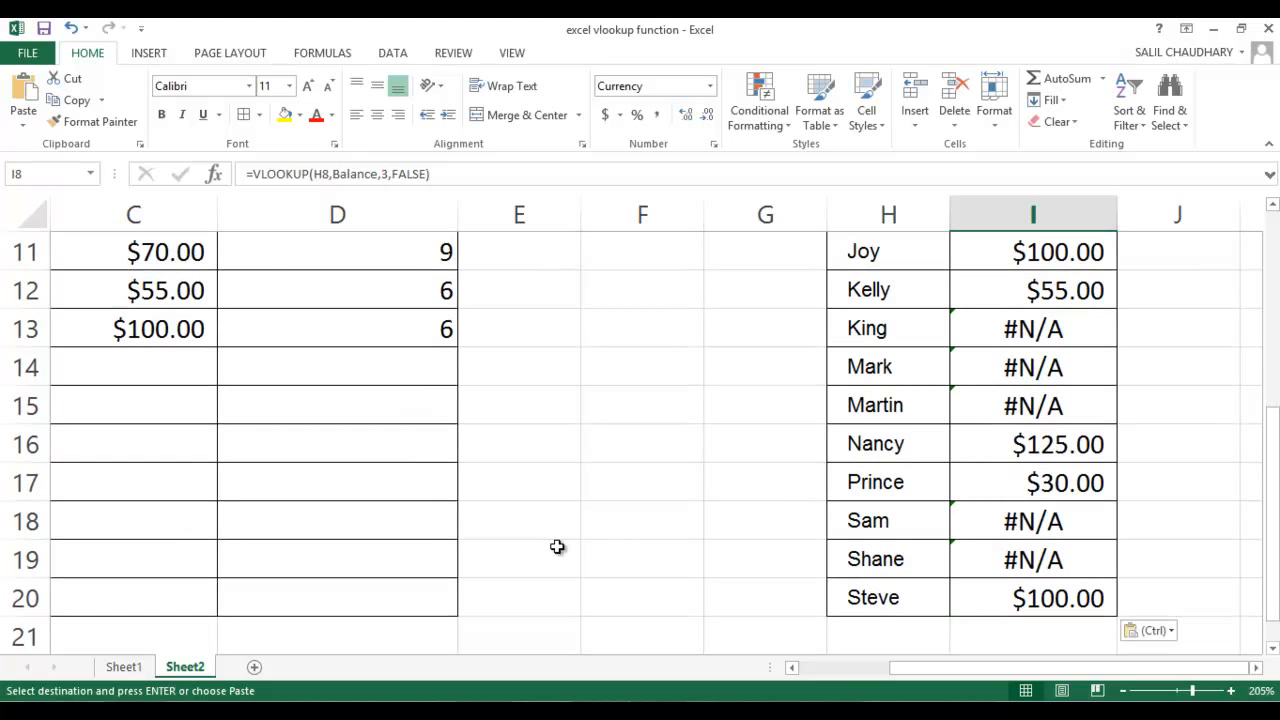
{"action": "left_click", "coordinate": [837, 670]}
{"action": "scroll", "coordinate": [552, 510], "scroll_direction": "up", "scroll_amount": 4}
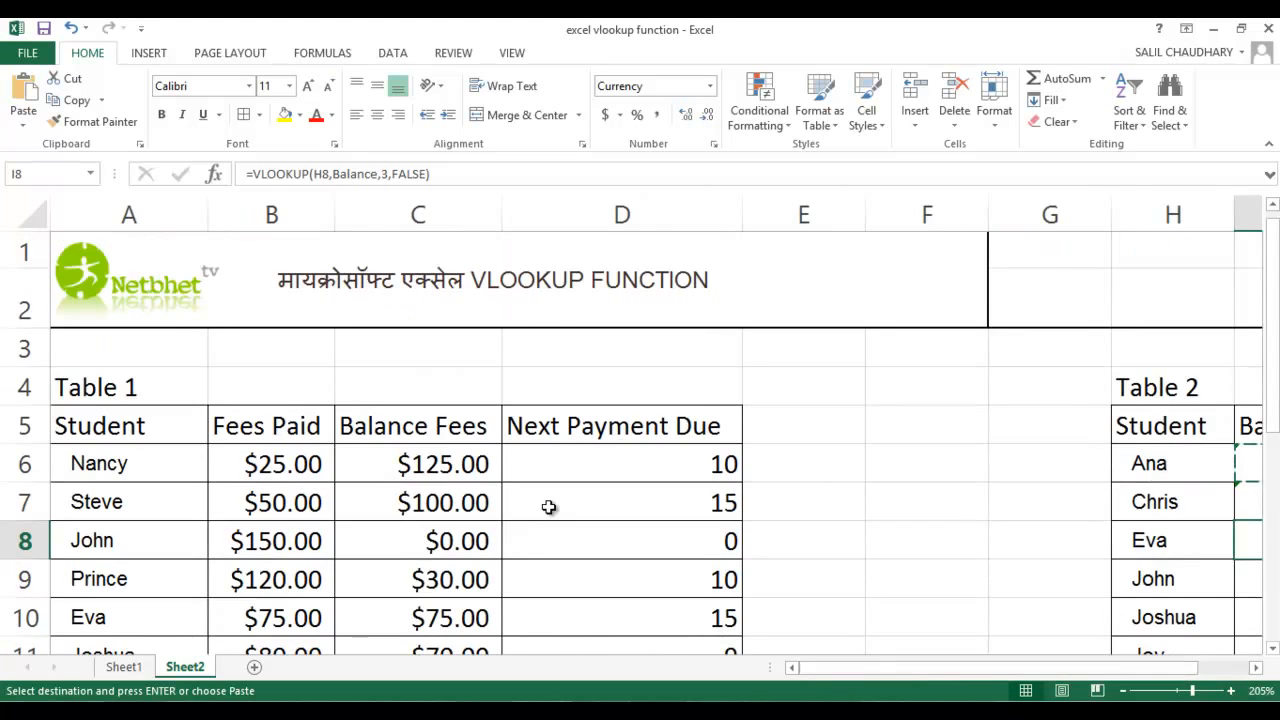
{"action": "left_click", "coordinate": [563, 476]}
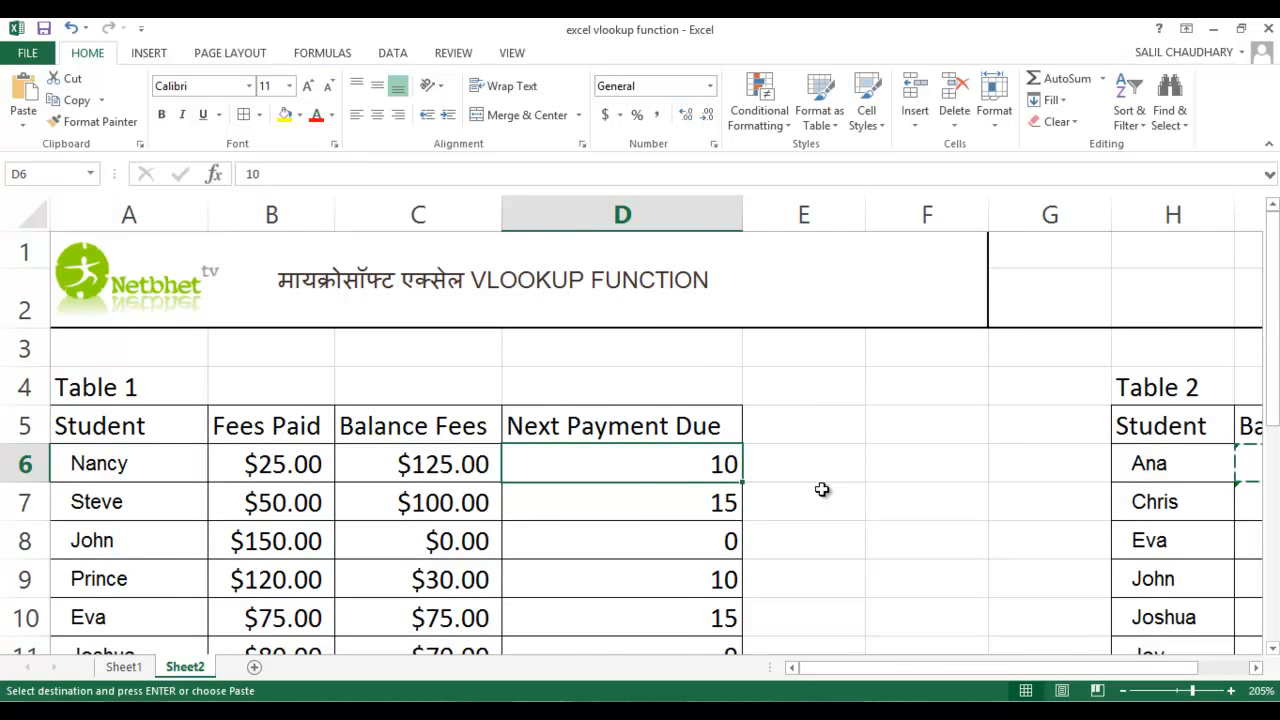
{"action": "left_click", "coordinate": [124, 666]}
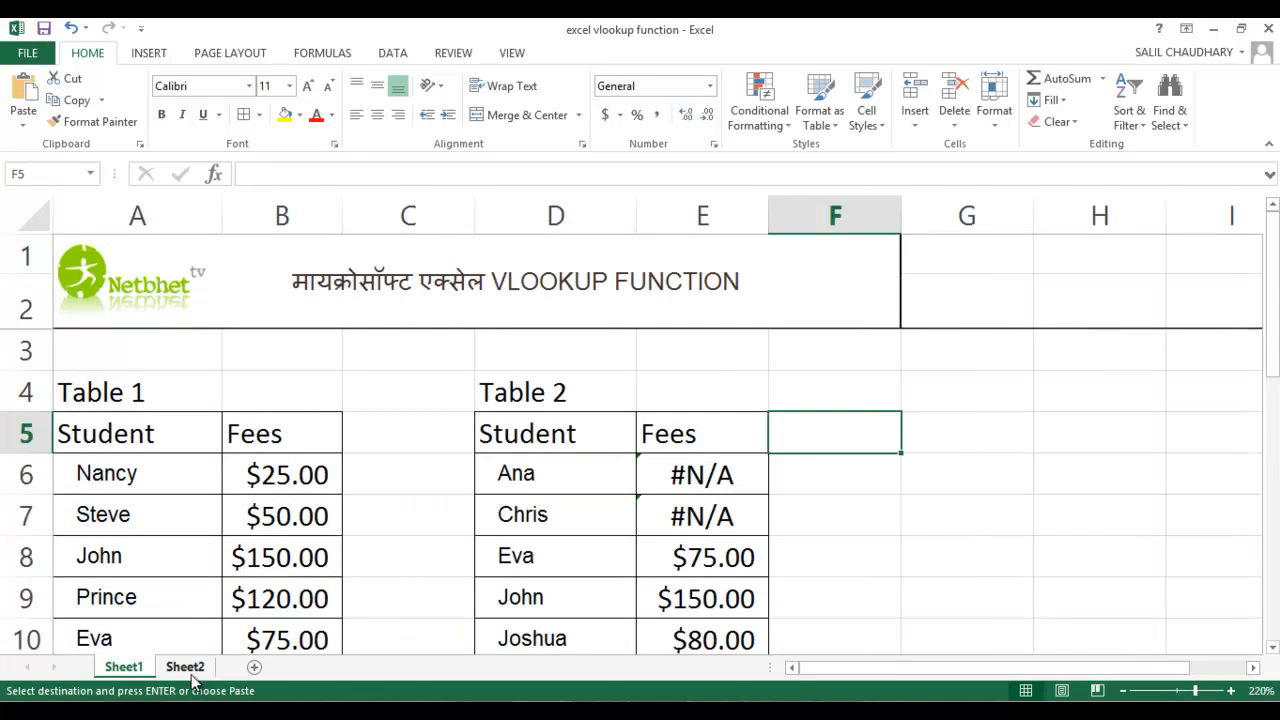